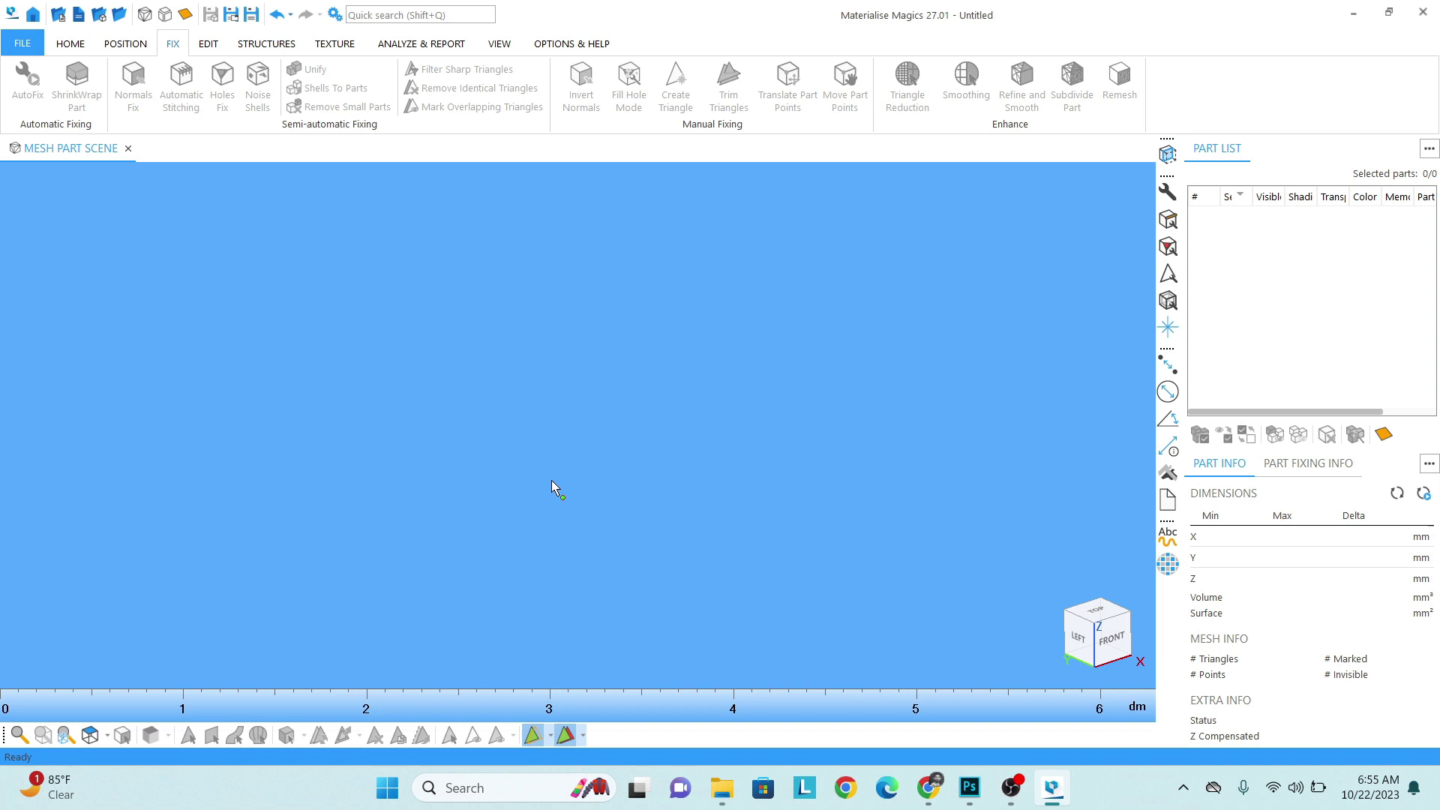
Step: Import the Mars Rover STL file from the Desktop into the empty part scene
click(70, 44)
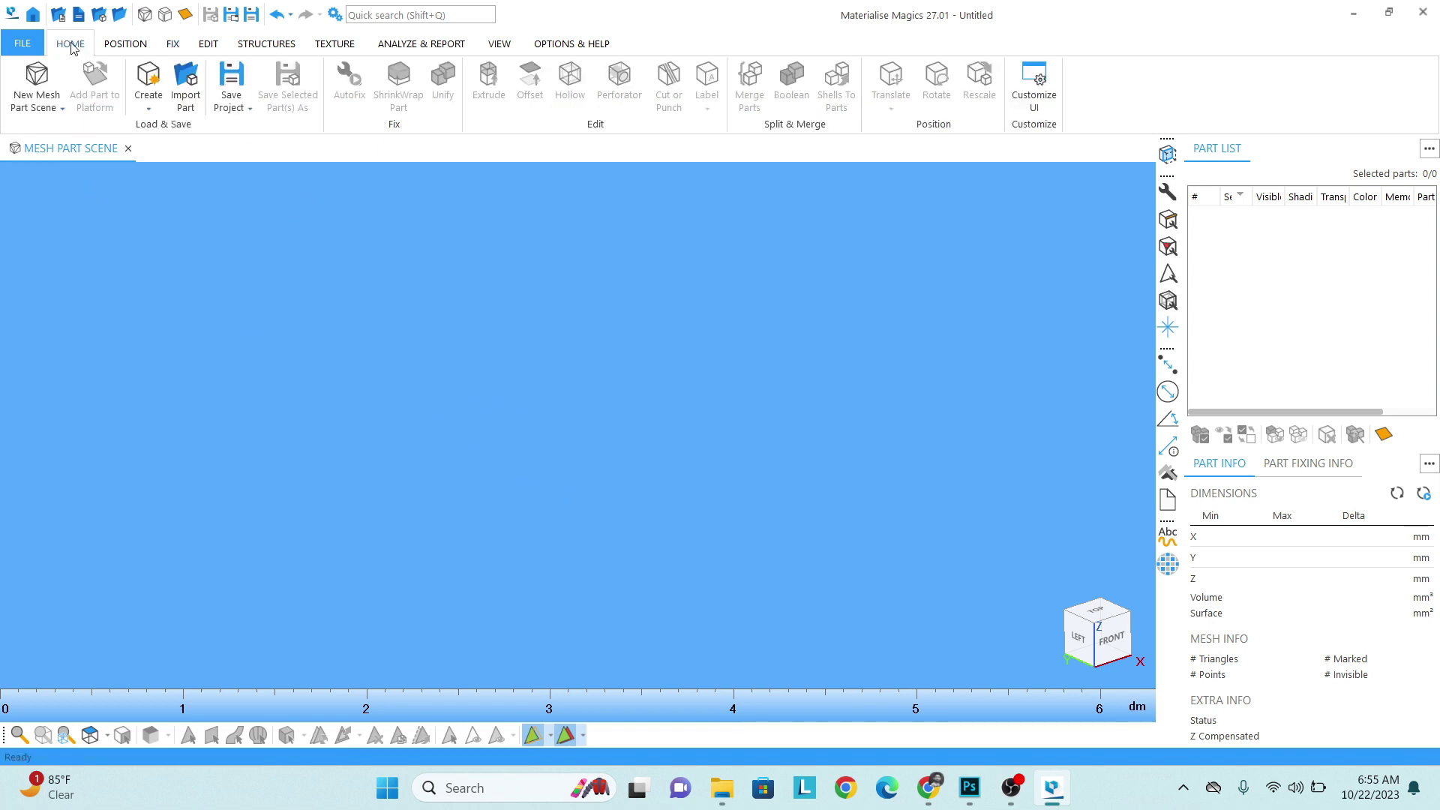
click(188, 103)
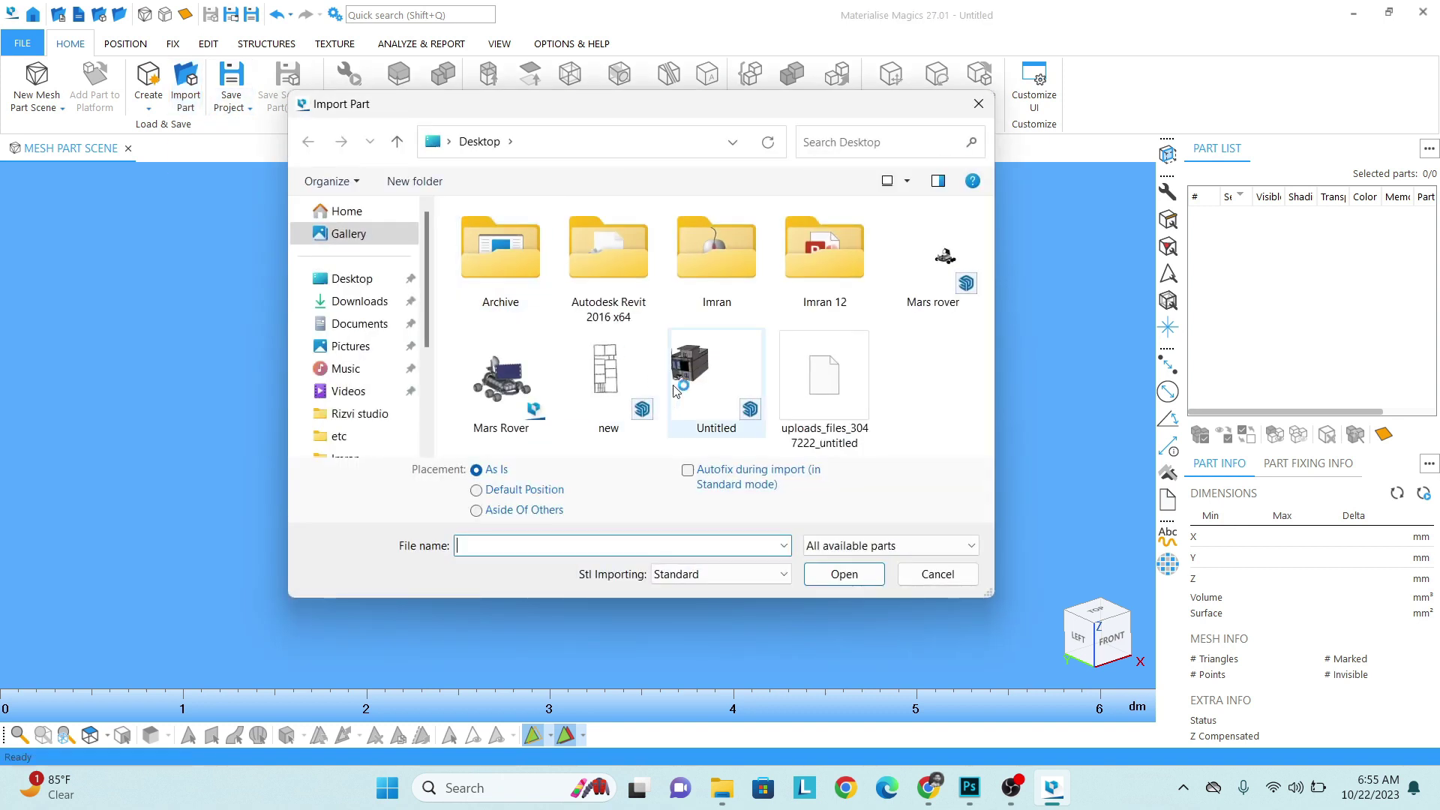
click(510, 414)
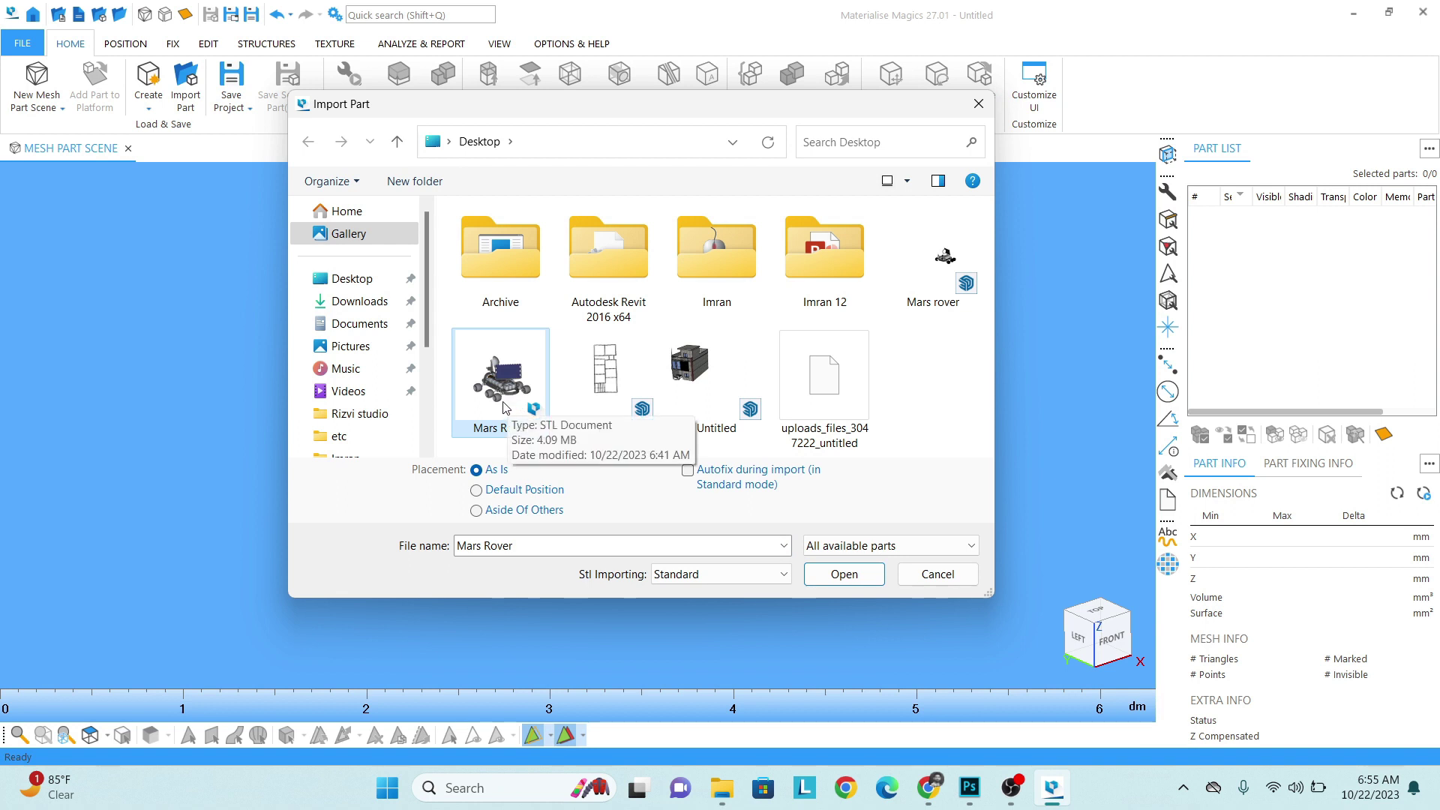
click(888, 545)
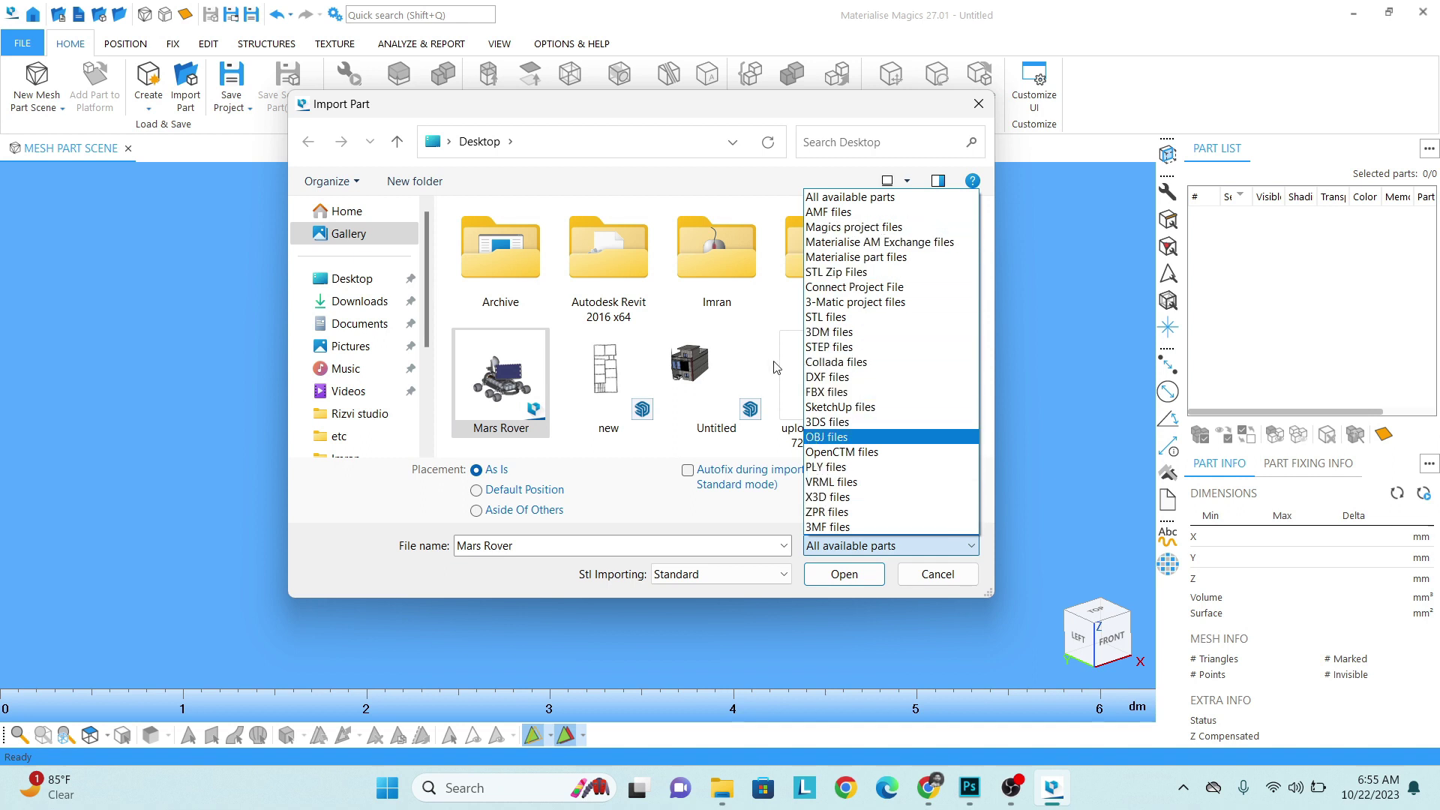
click(755, 299)
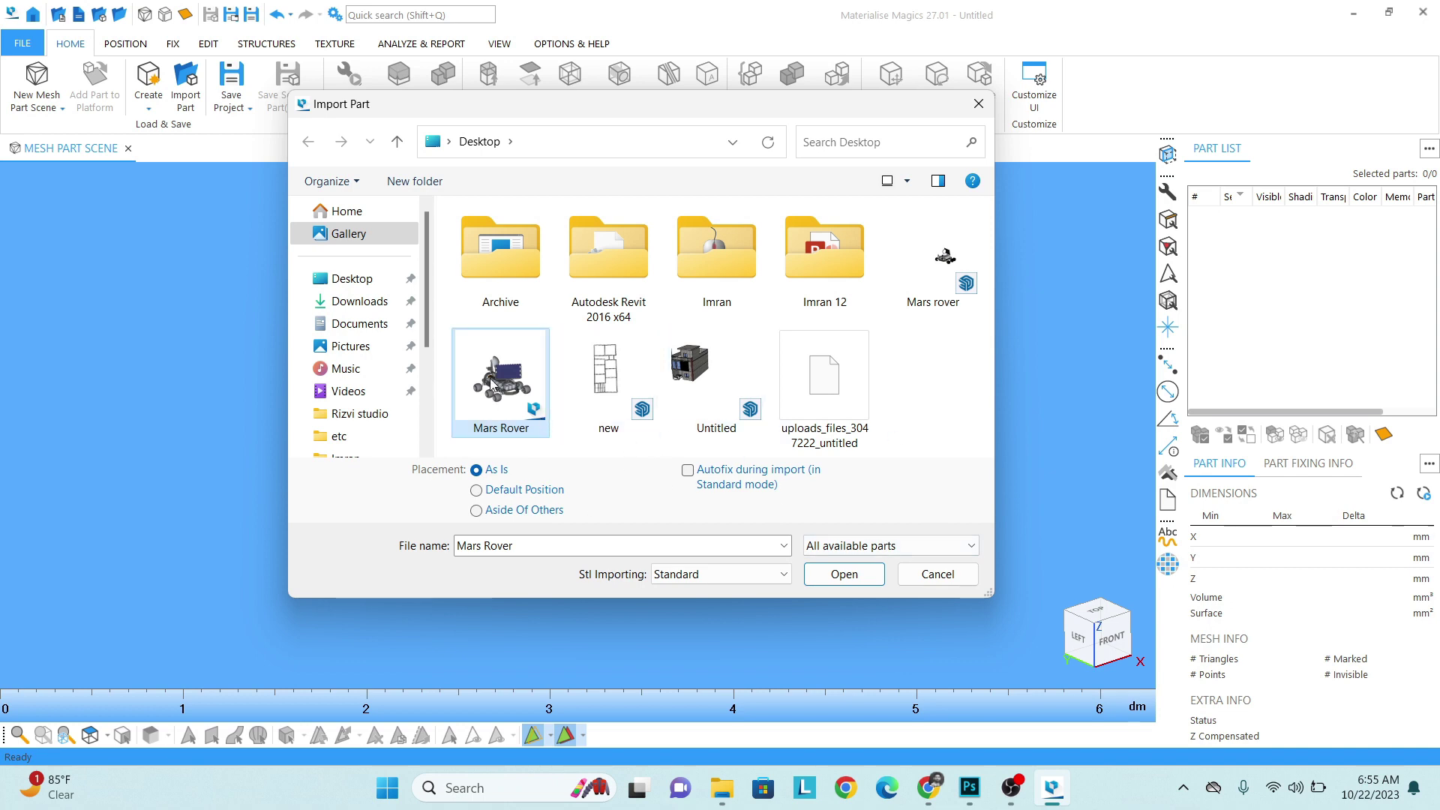
click(843, 575)
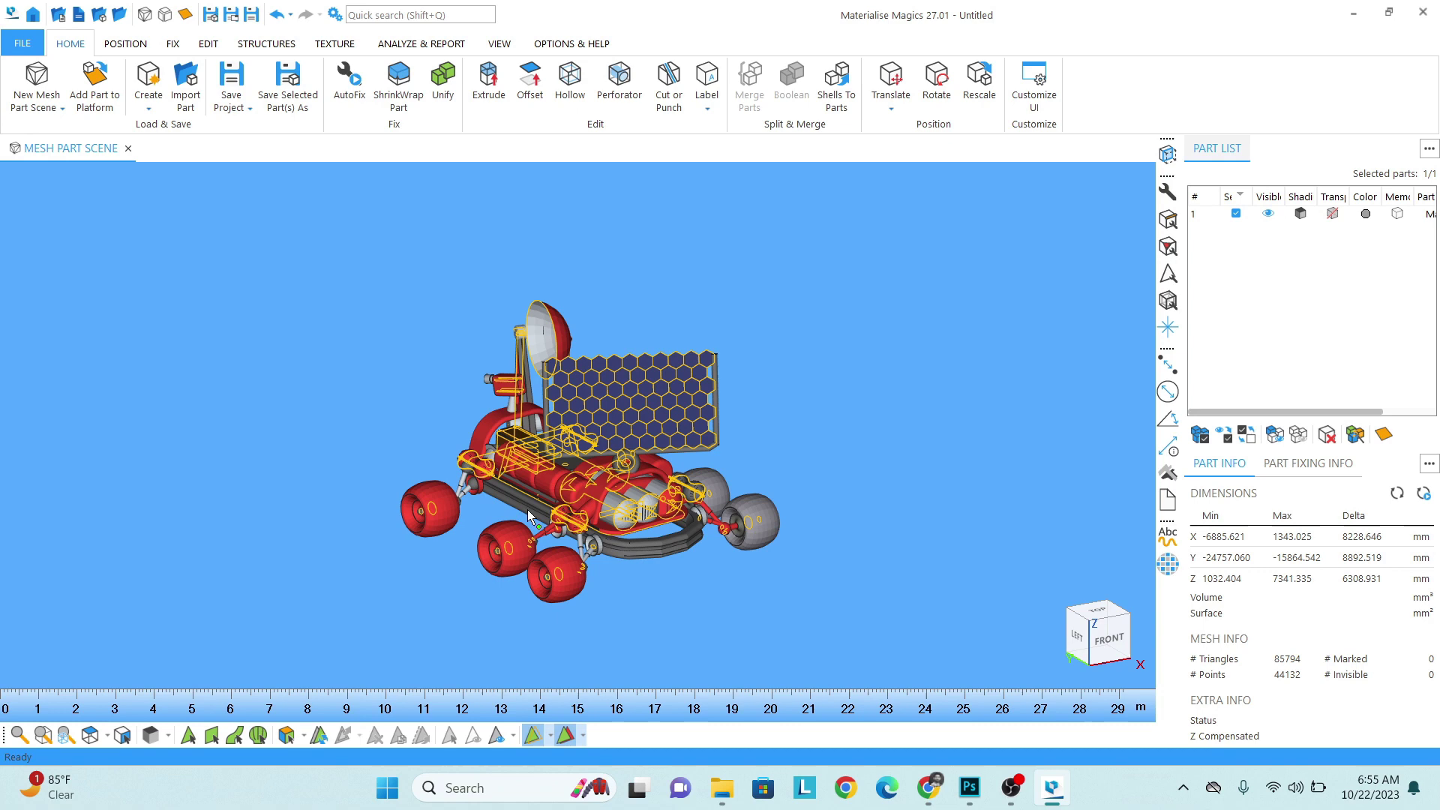
Step: Show the bounding box dimensions of the imported rover with Part Dimensions
right_drag(527, 495, 521, 360)
scroll(531, 467, up, 1)
scroll(531, 467, up, 2)
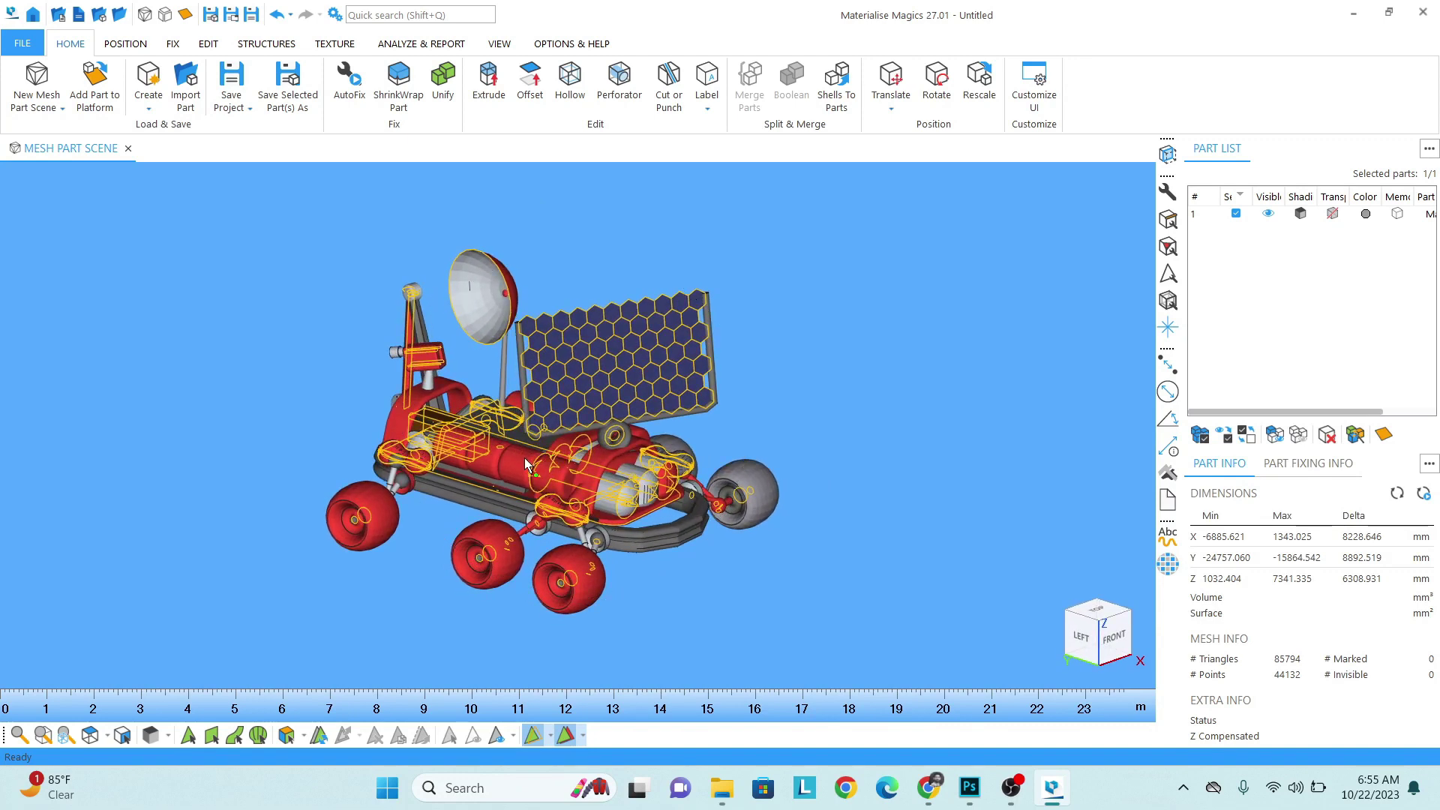
click(420, 43)
click(352, 80)
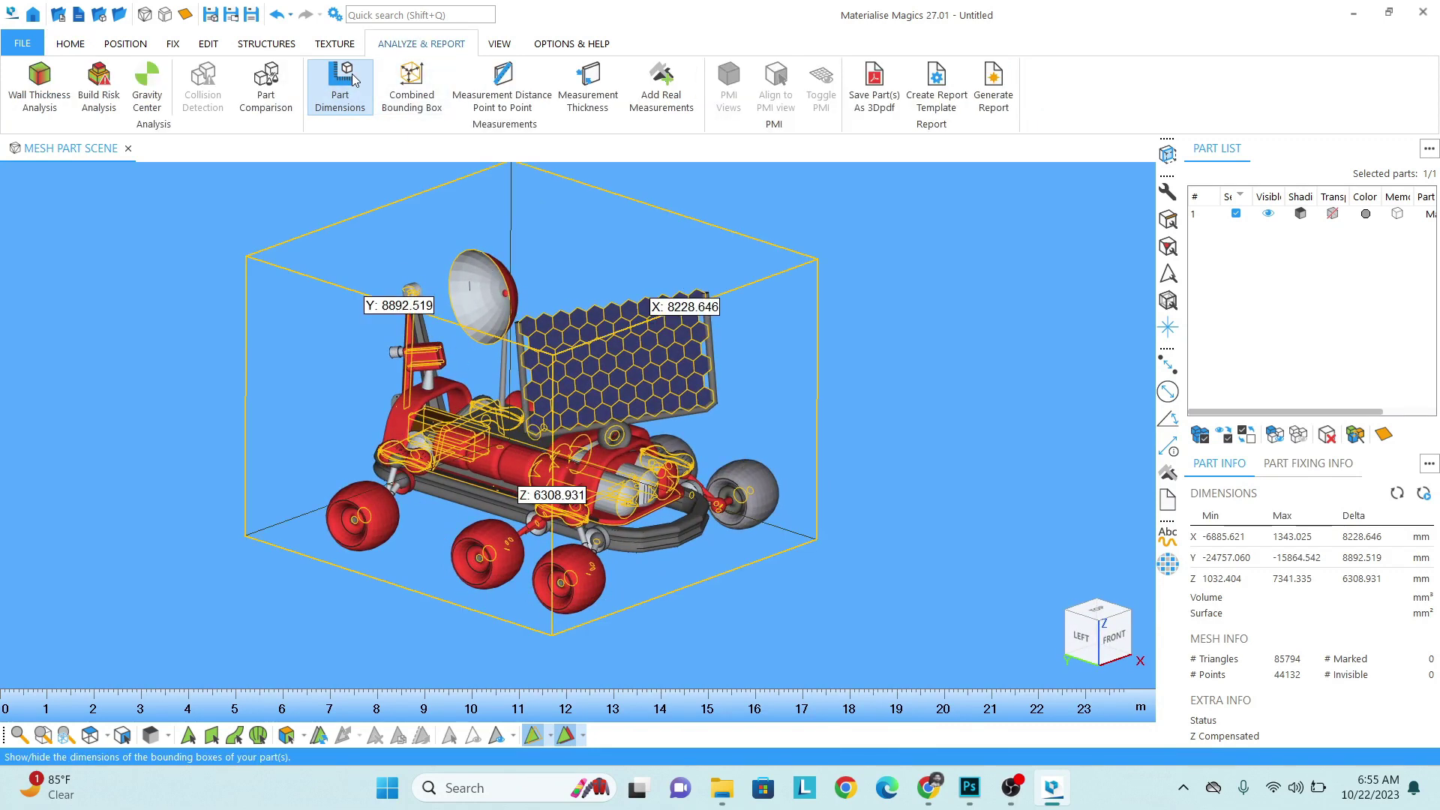
right_drag(449, 322, 448, 354)
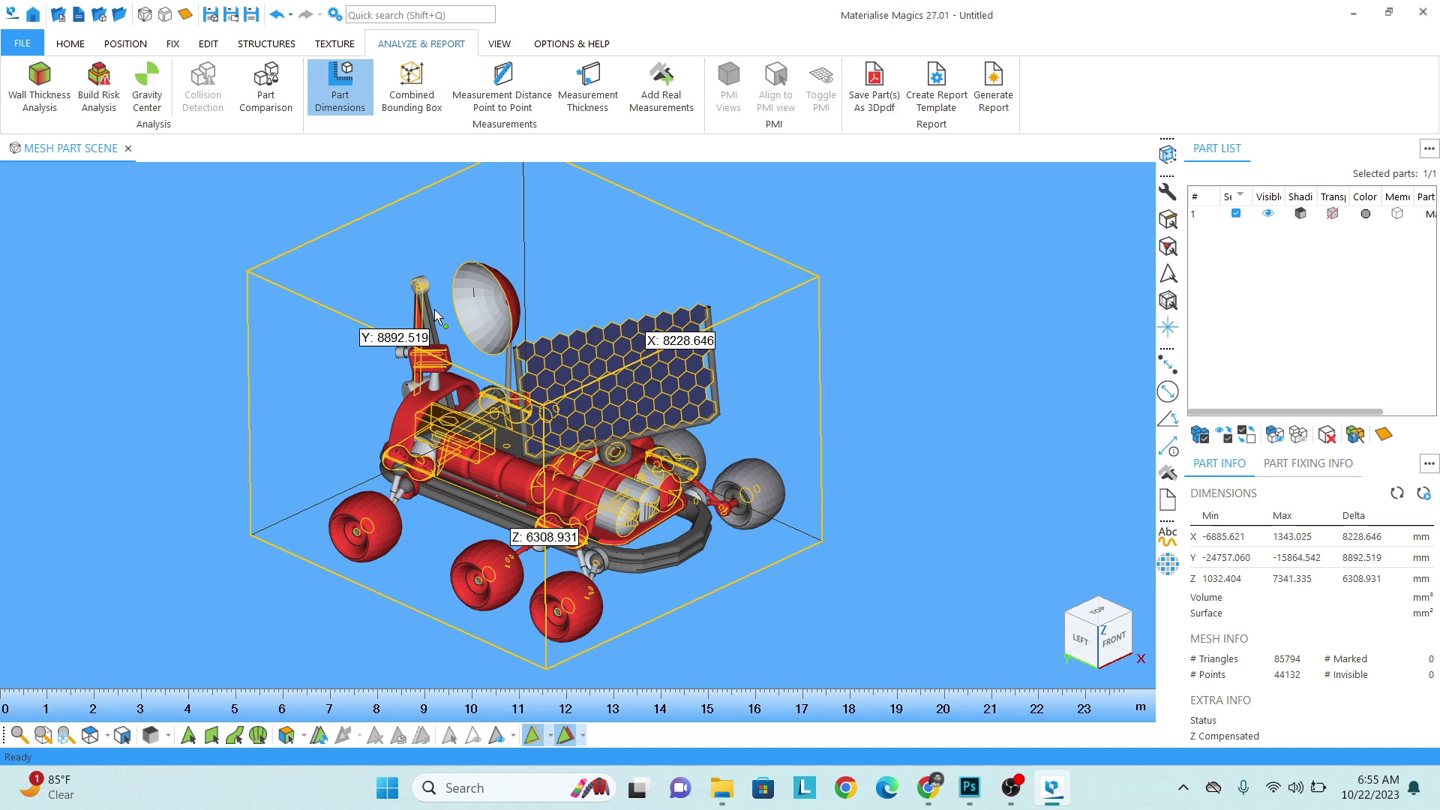
Step: Rescale the rover uniformly so that its resulting Y size is 150 mm
key(ctrl+r)
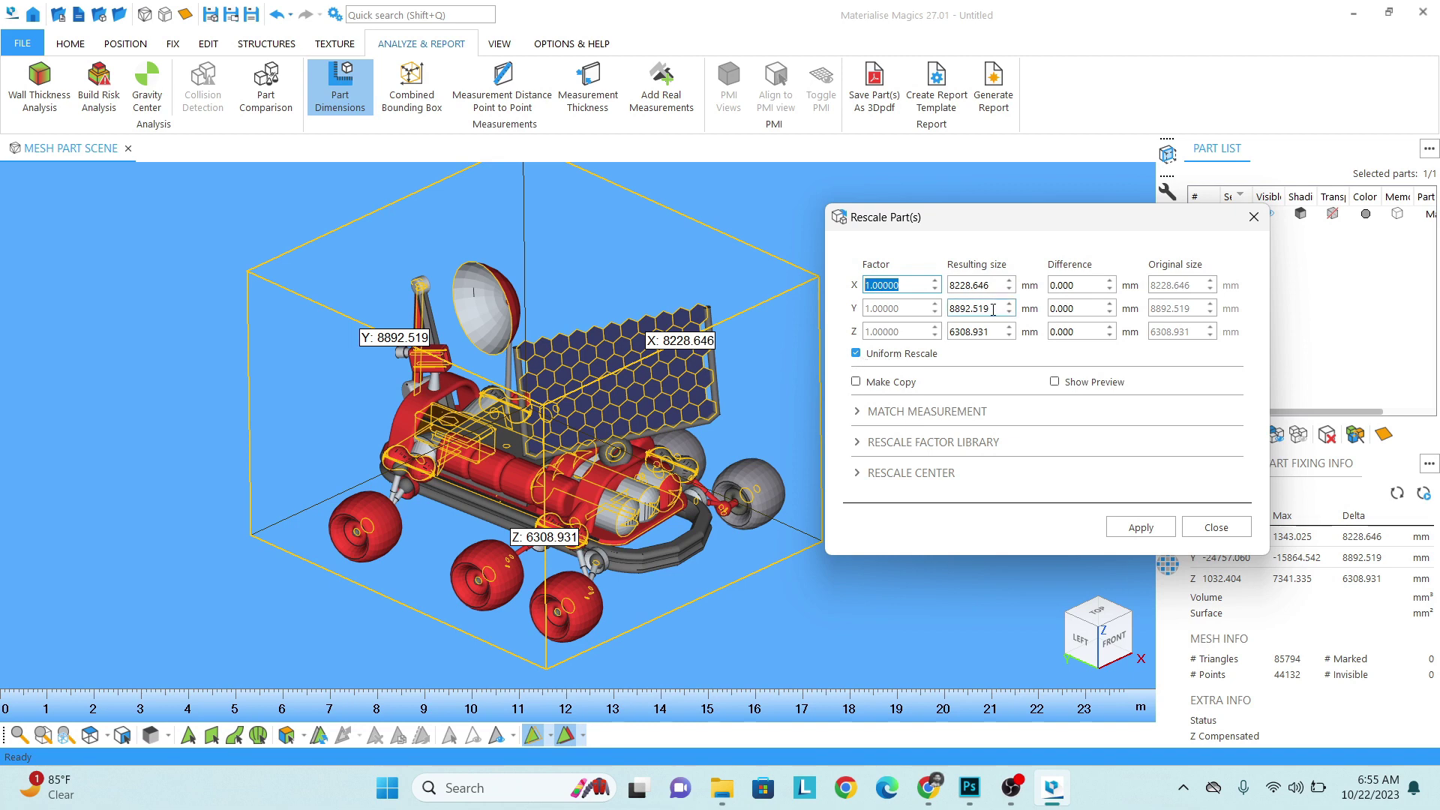
drag(993, 310, 932, 310)
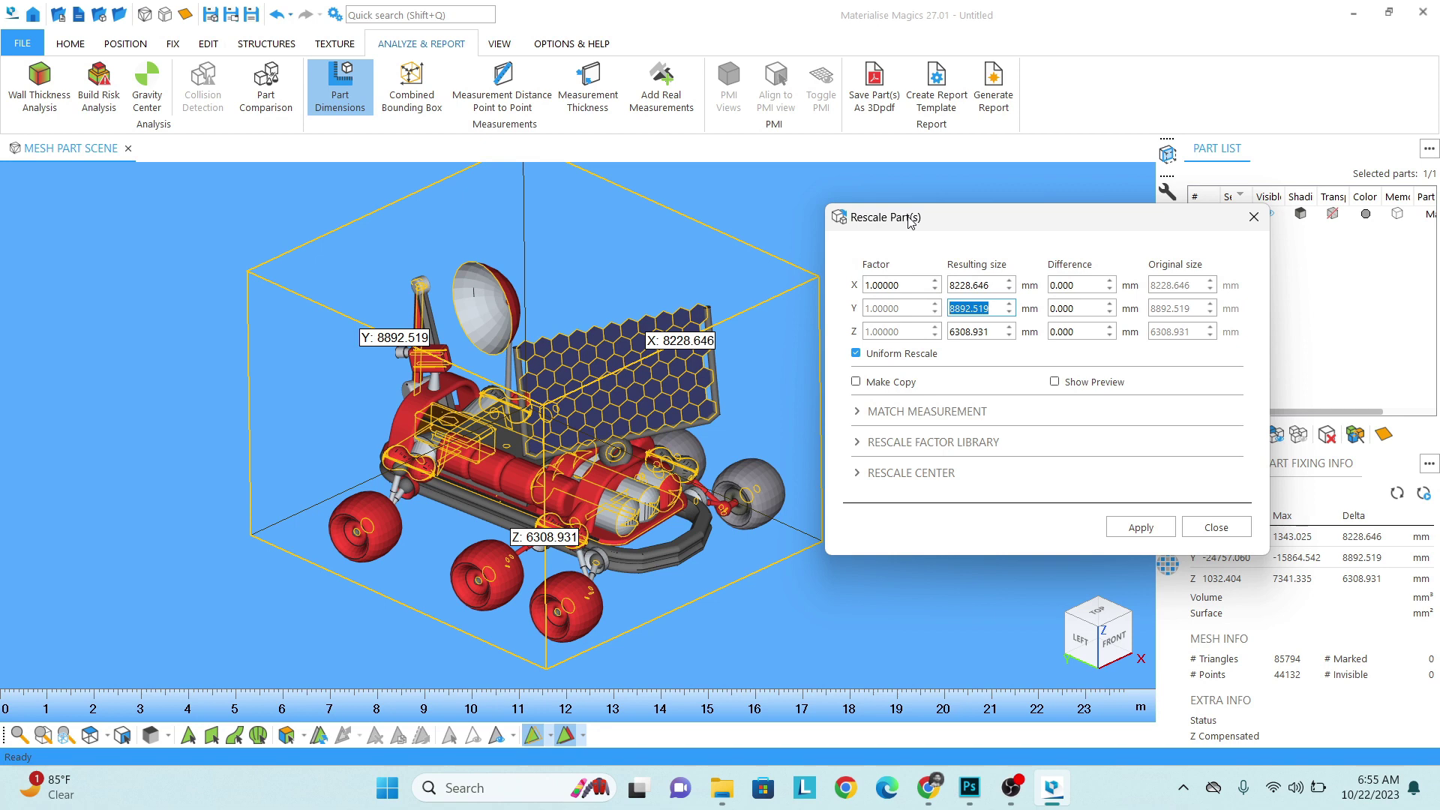
text(150)
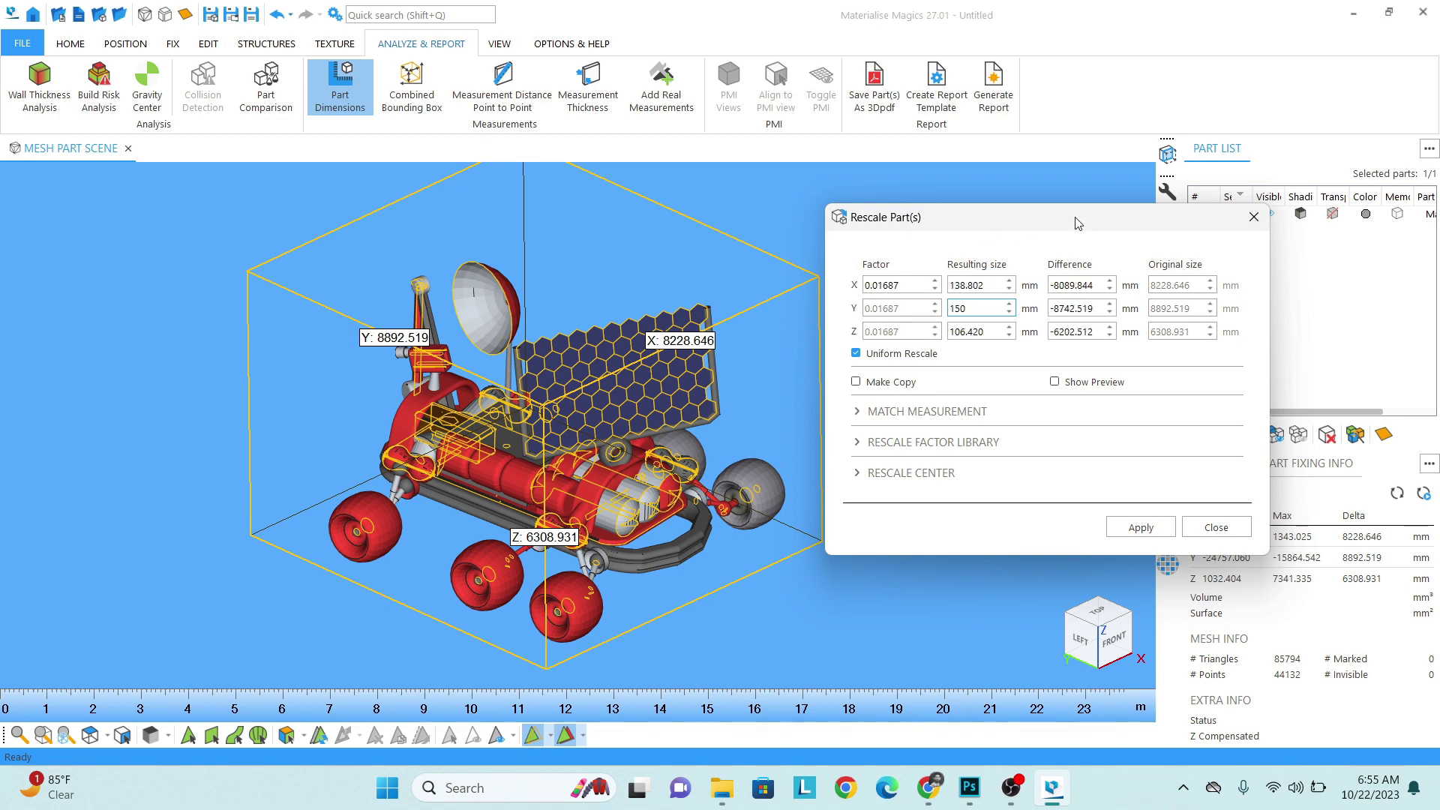
click(1141, 527)
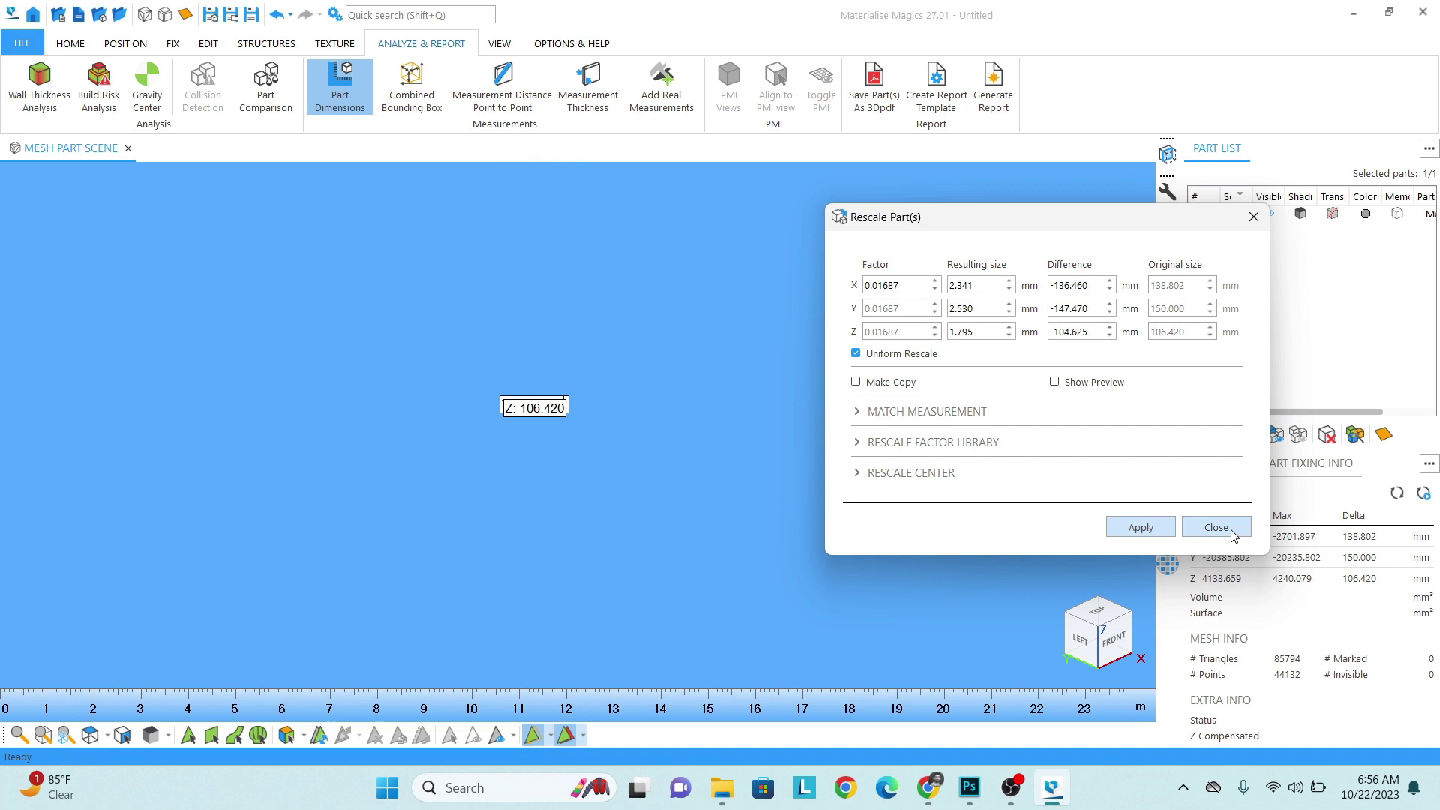
click(1218, 528)
Step: Translate the rover to the origin by setting its resulting X, Y and Z coordinates to 0
key(ctrl+t)
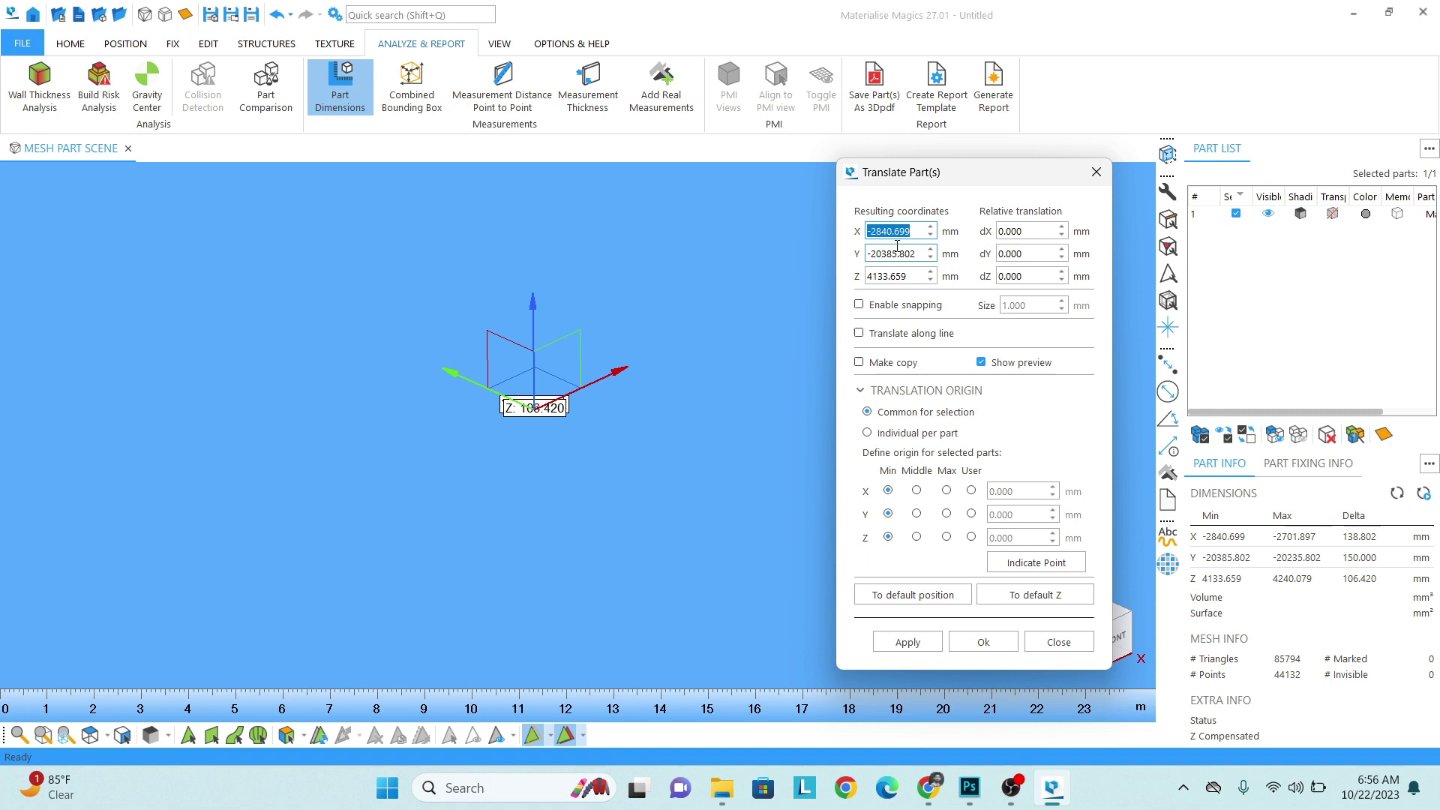
text(0)
key(Tab)
text(0)
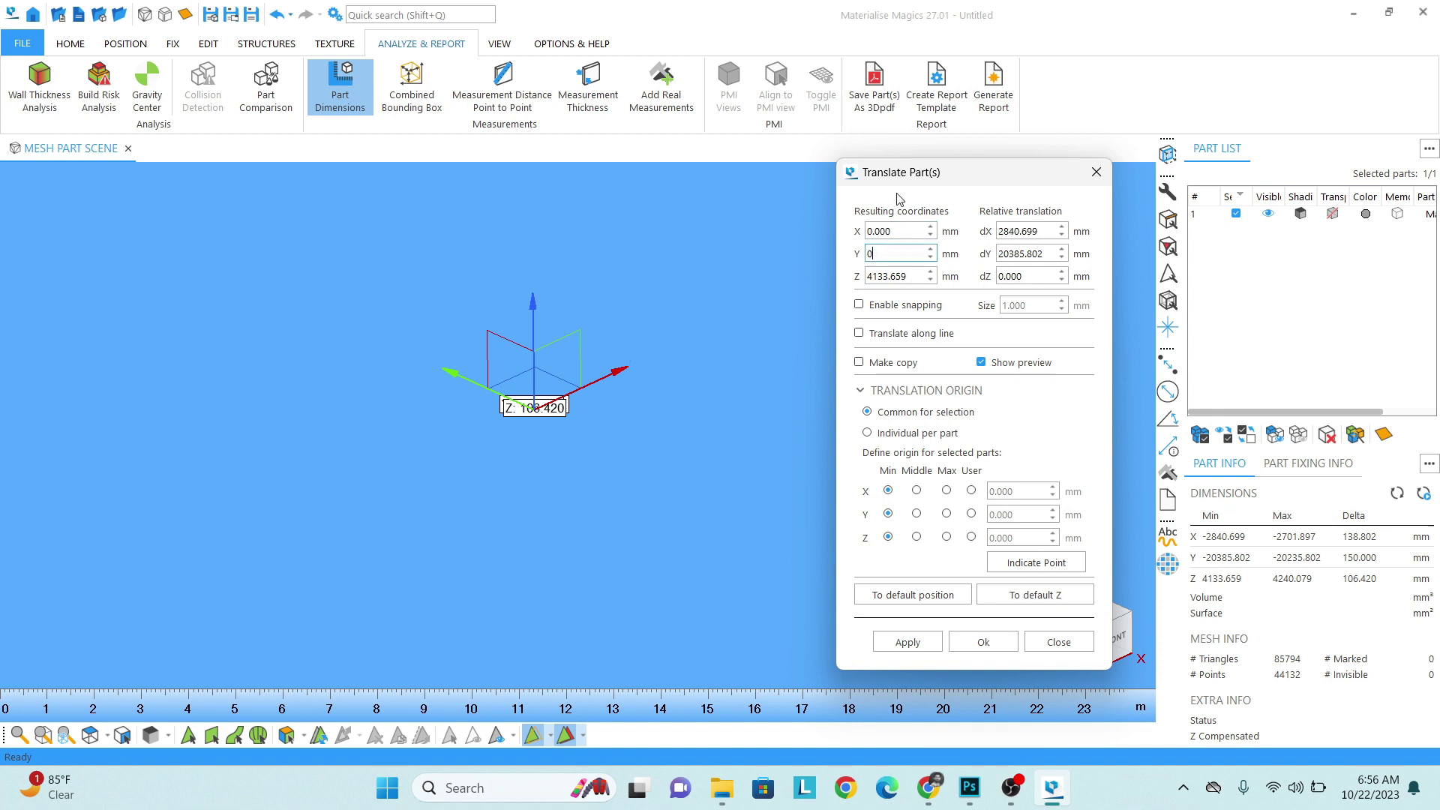
key(Tab)
text(0)
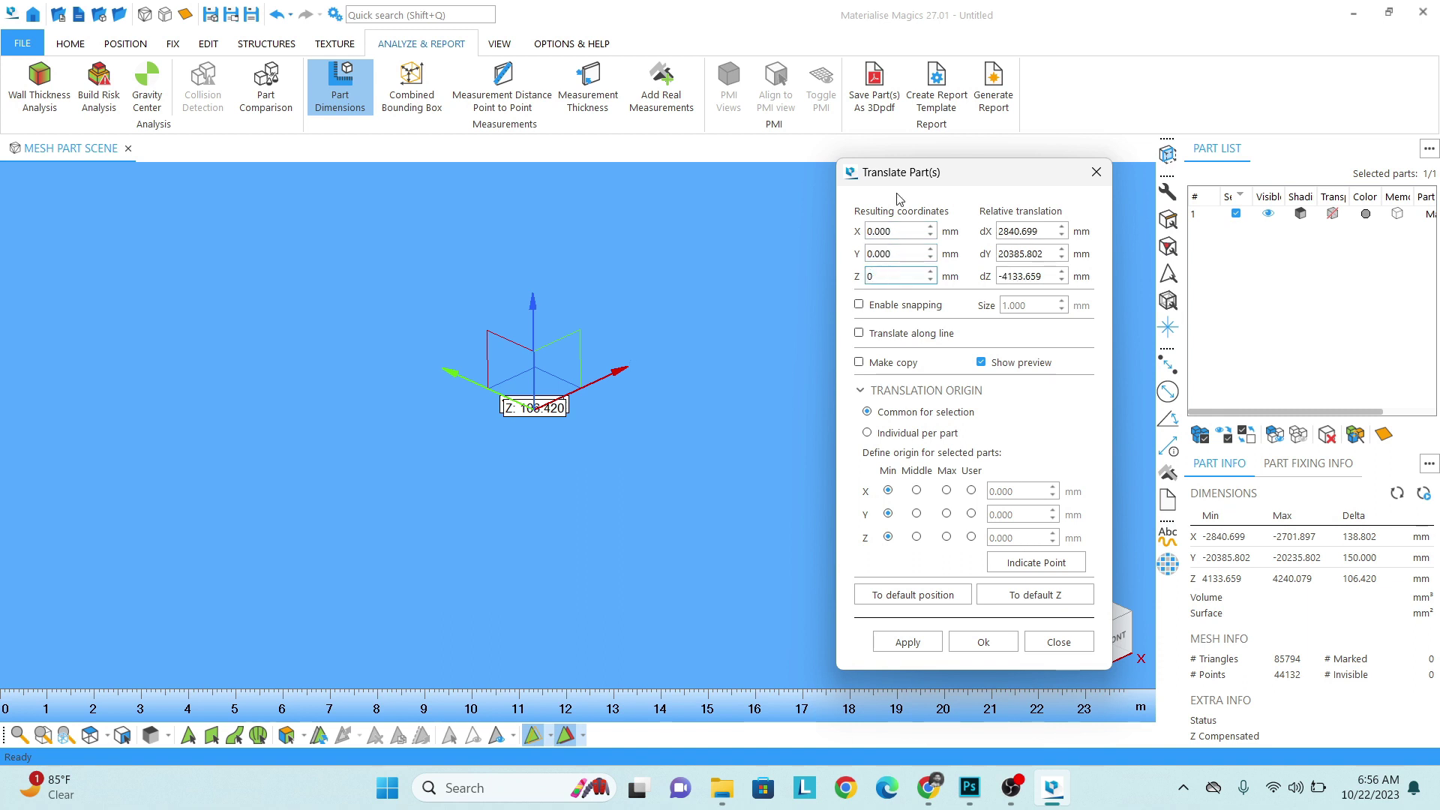
click(907, 642)
click(1058, 642)
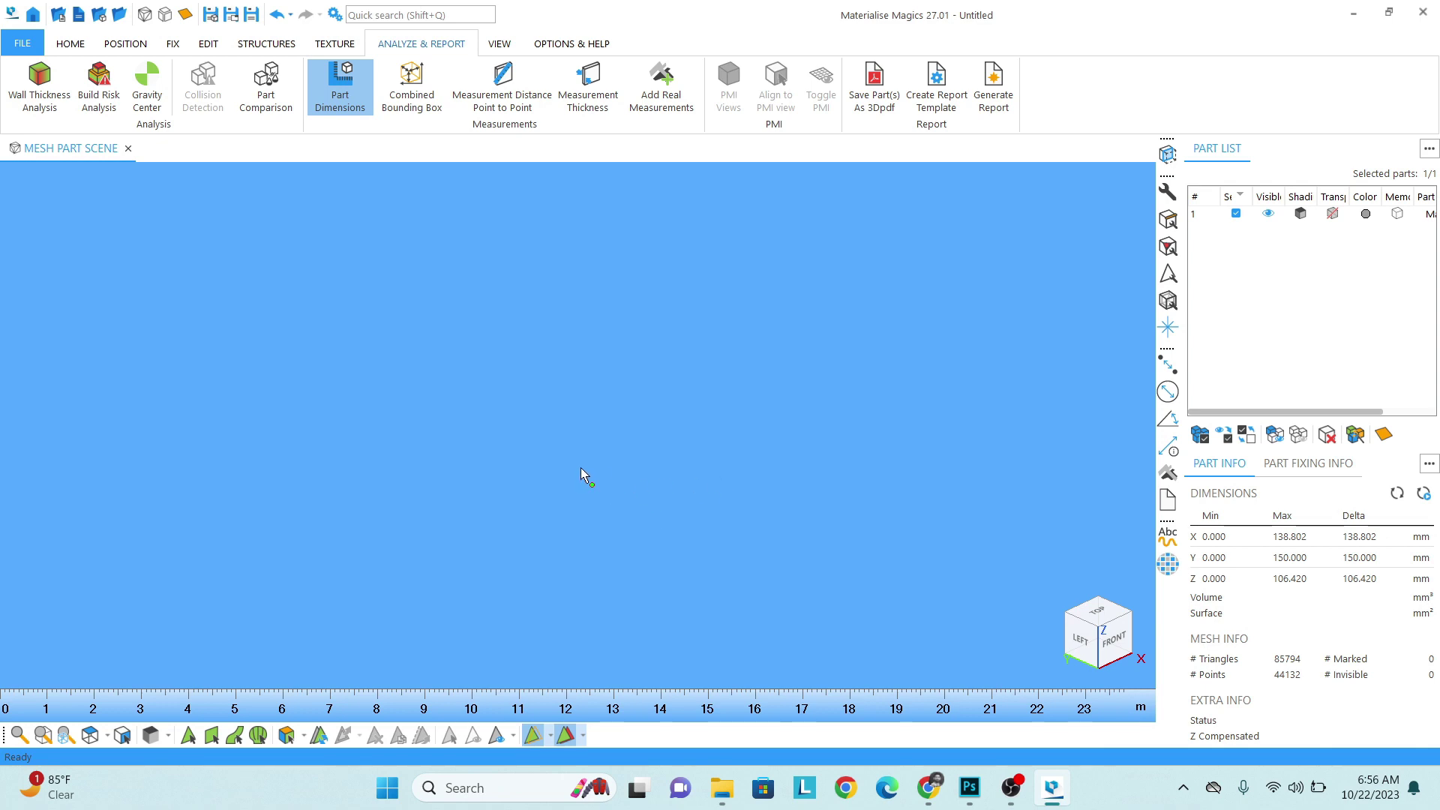
Step: Fit the rescaled rover in view and examine its antenna dish, body details and solar panel from several angles
key(Home)
right_drag(516, 506, 553, 522)
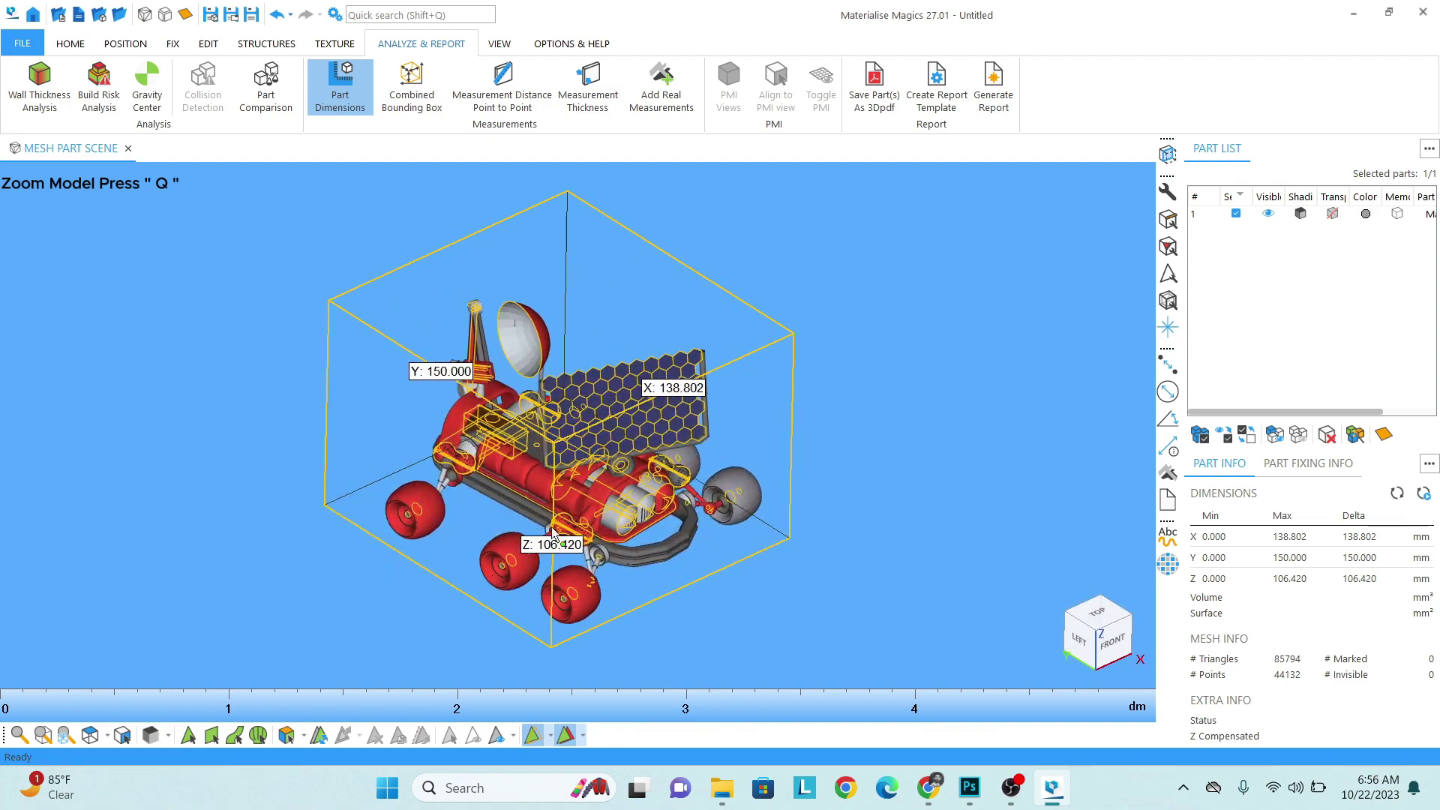
scroll(568, 504, up, 2)
middle_drag(572, 477, 569, 464)
scroll(515, 259, up, 5)
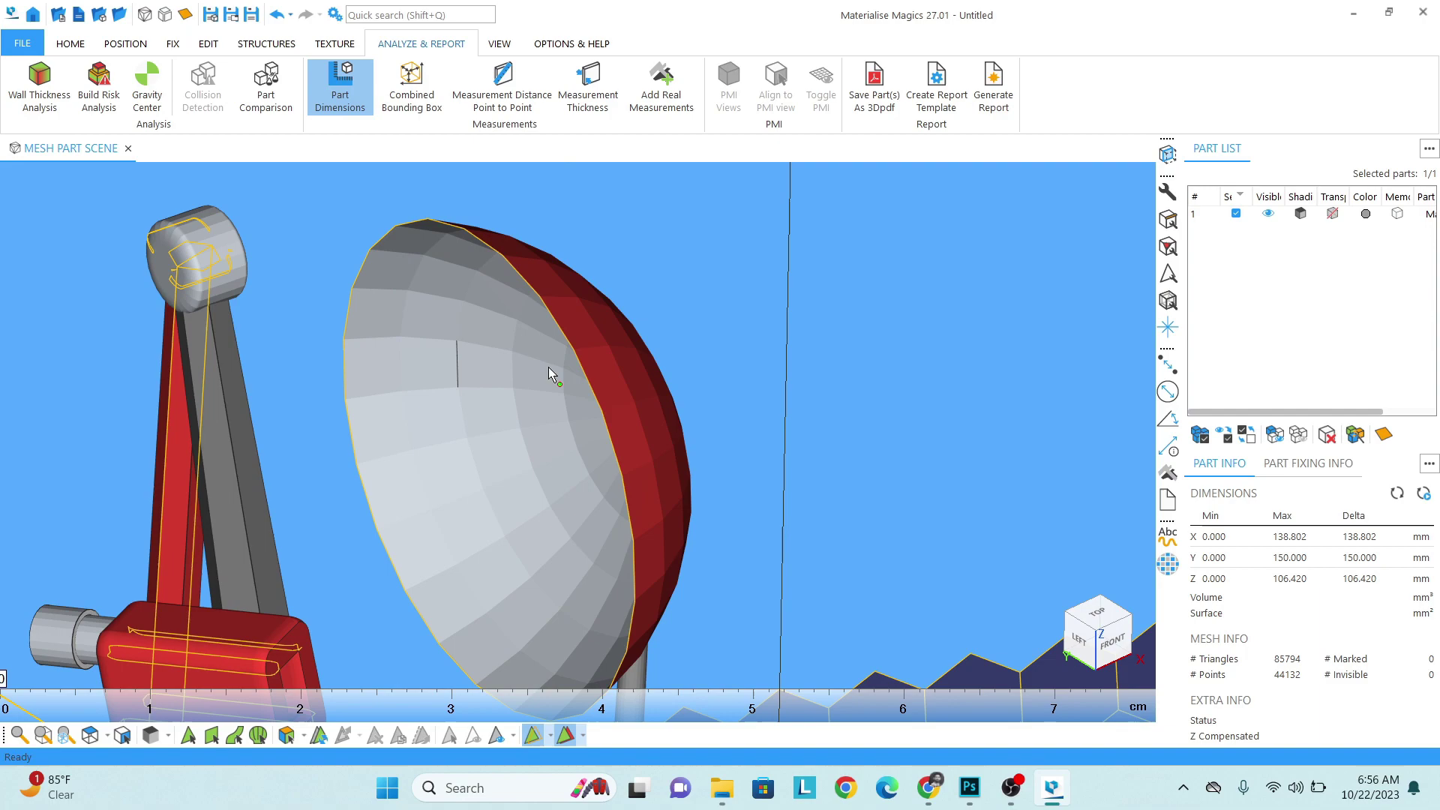
scroll(548, 365, down, 5)
scroll(665, 481, up, 3)
right_drag(666, 484, 645, 376)
scroll(690, 475, down, 5)
scroll(523, 442, up, 8)
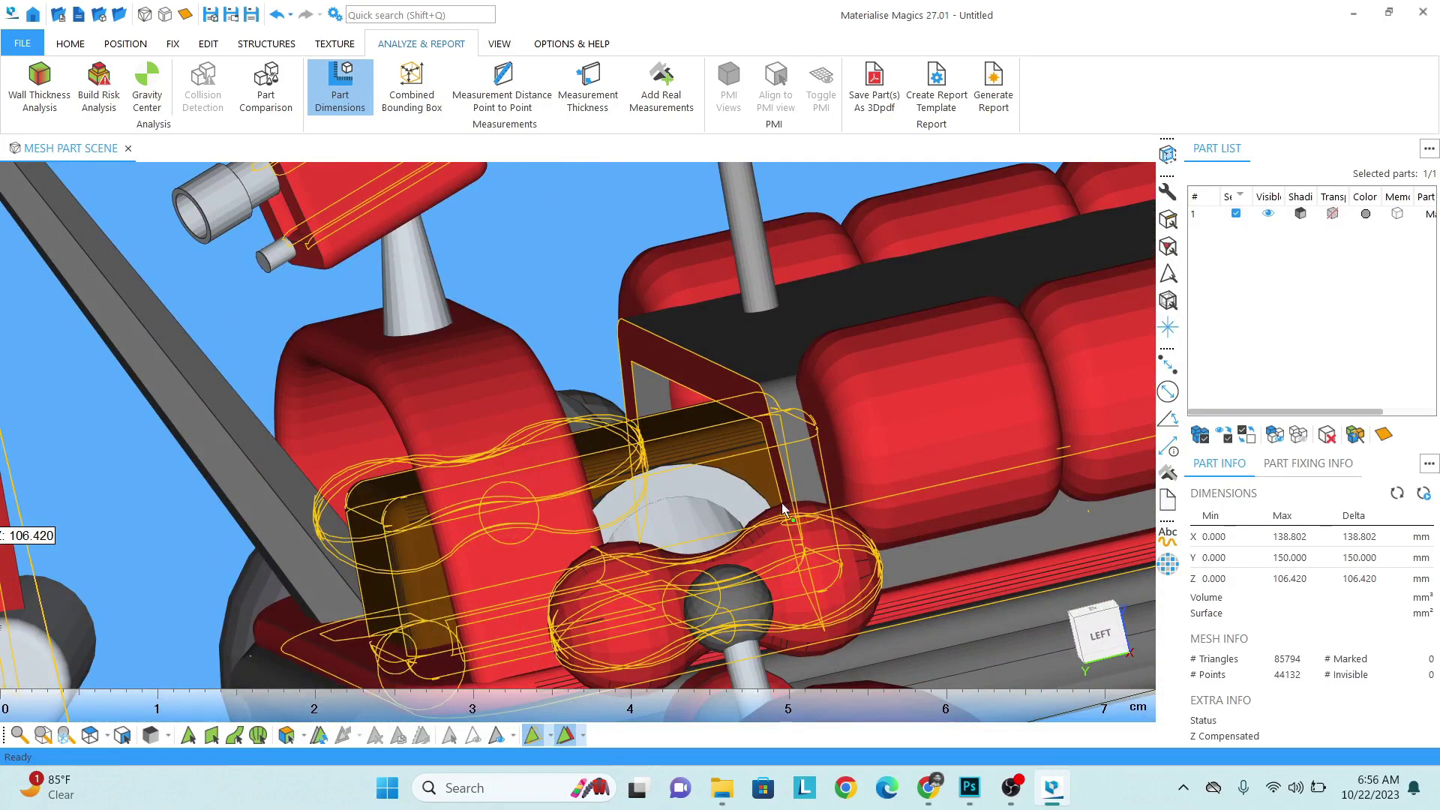
scroll(728, 488, down, 6)
right_drag(727, 487, 517, 448)
middle_drag(613, 381, 538, 355)
scroll(534, 358, down, 2)
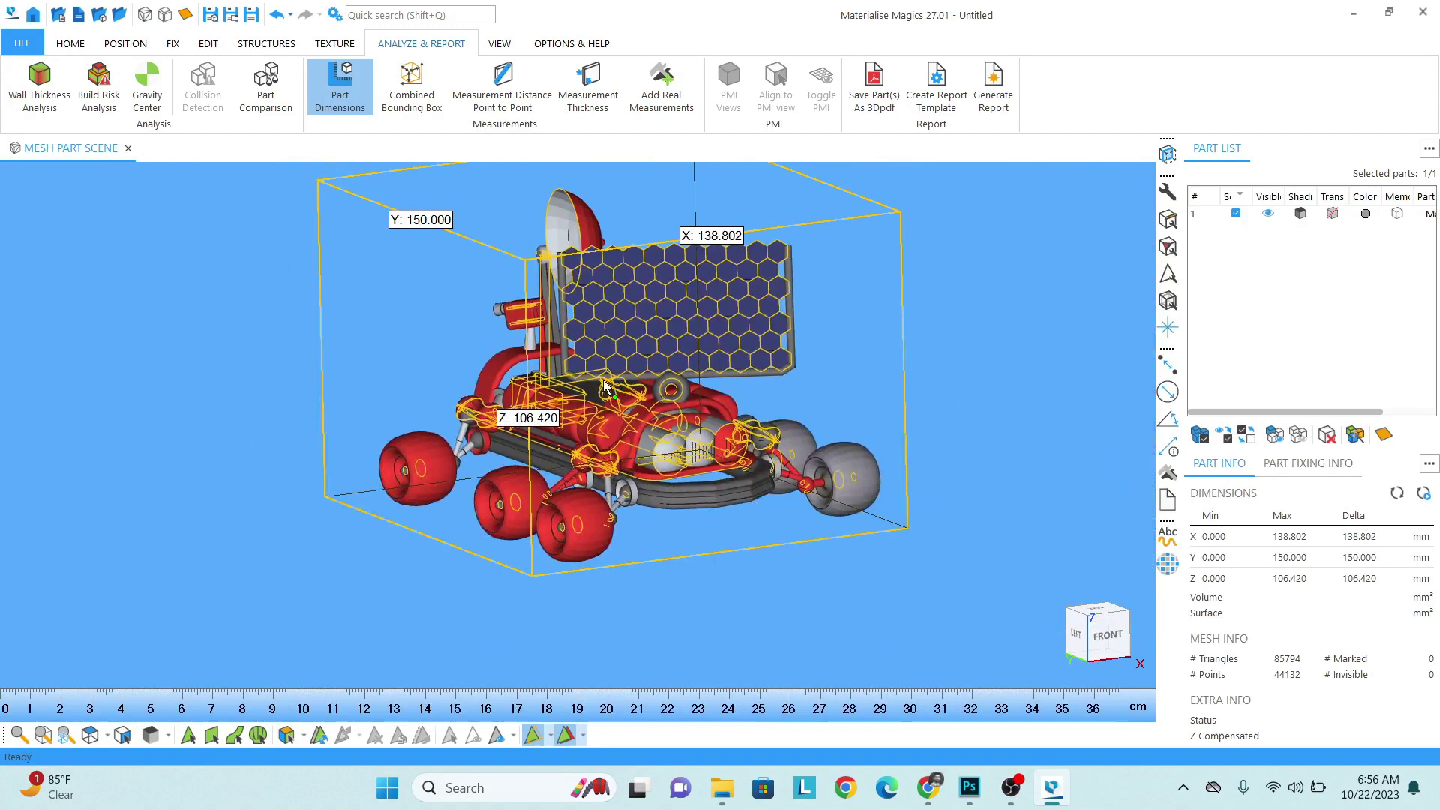
right_drag(534, 360, 608, 392)
middle_drag(608, 392, 634, 438)
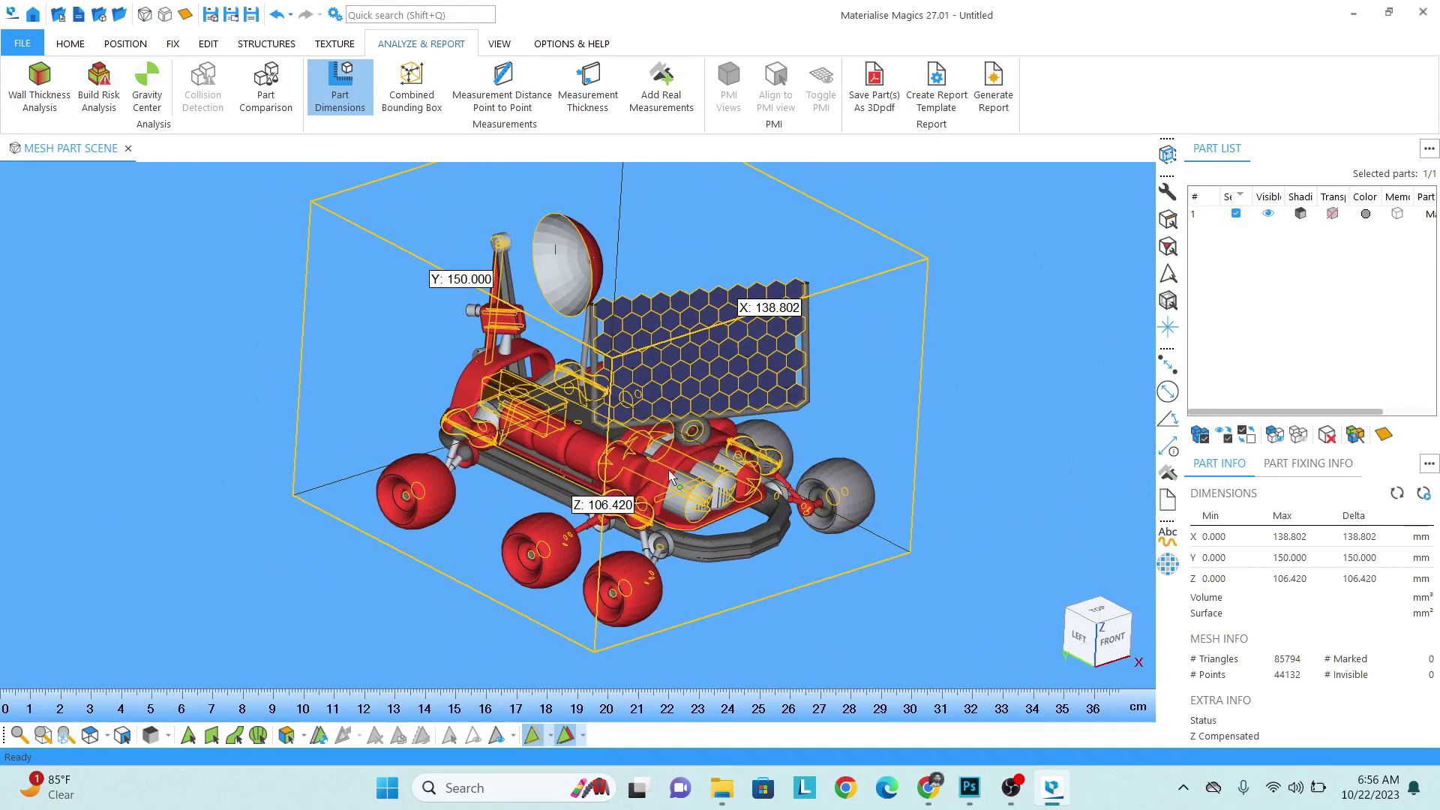
right_drag(670, 476, 615, 368)
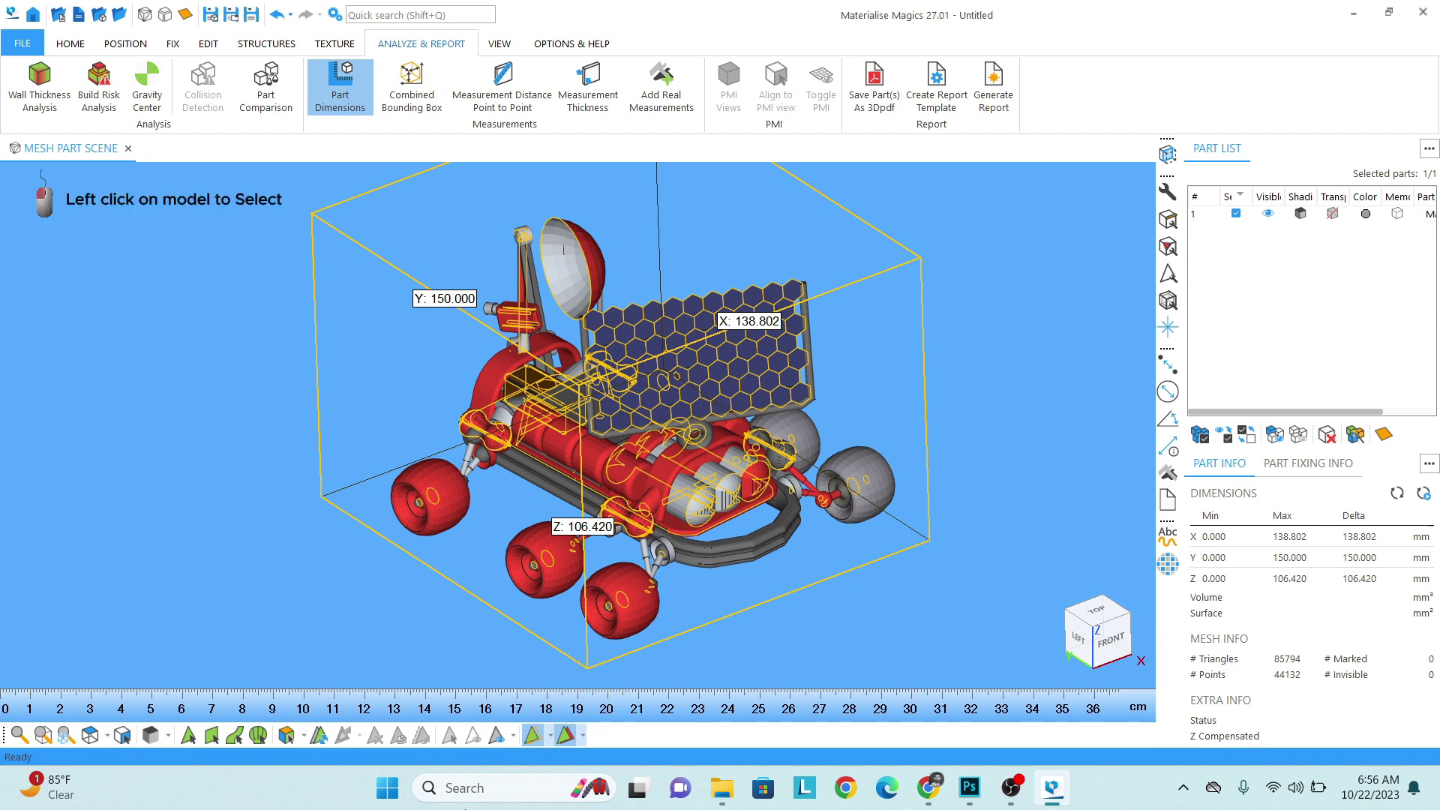
Step: Separate the antenna dish into a new part by marking its surfaces, and hide that part
click(234, 738)
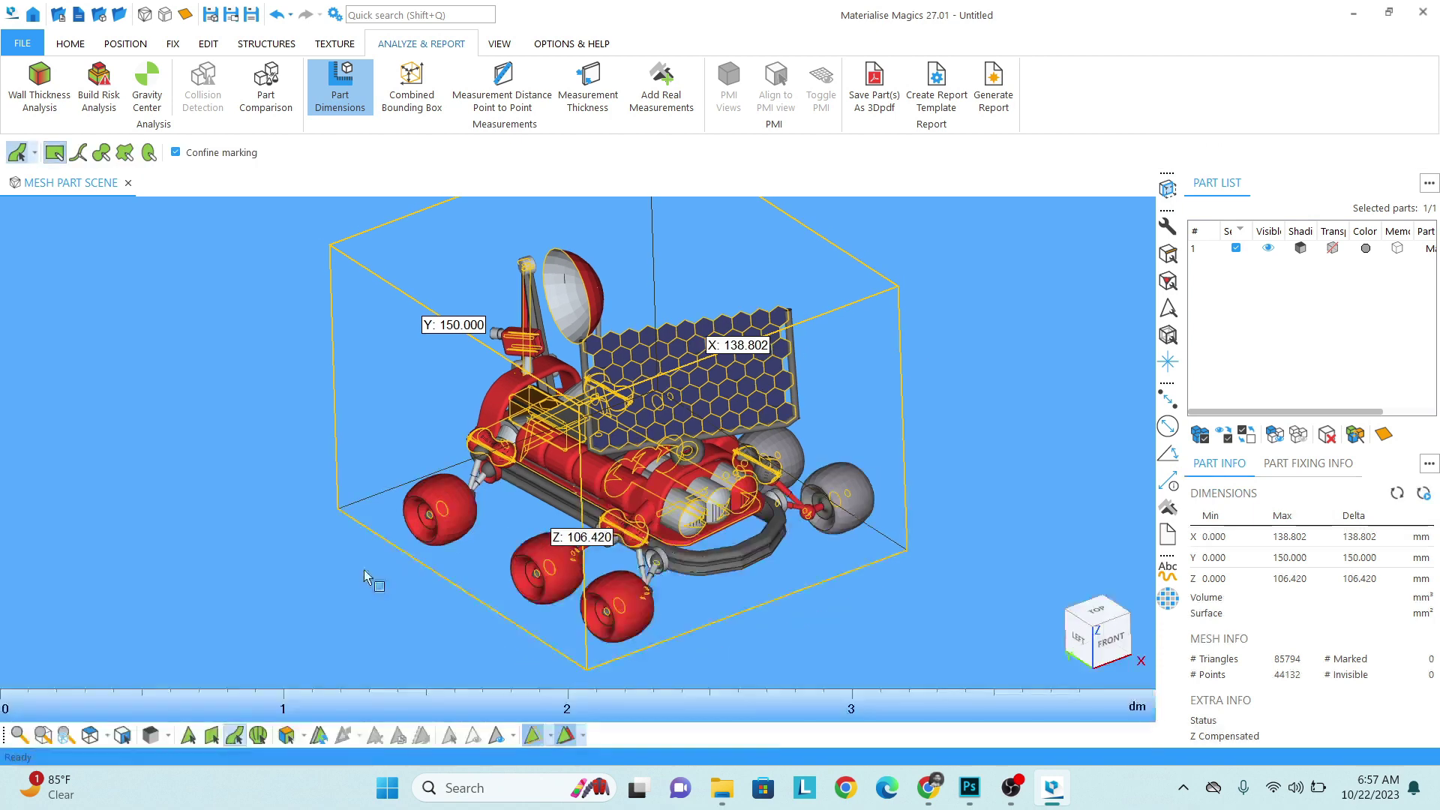
click(587, 287)
scroll(581, 273, up, 5)
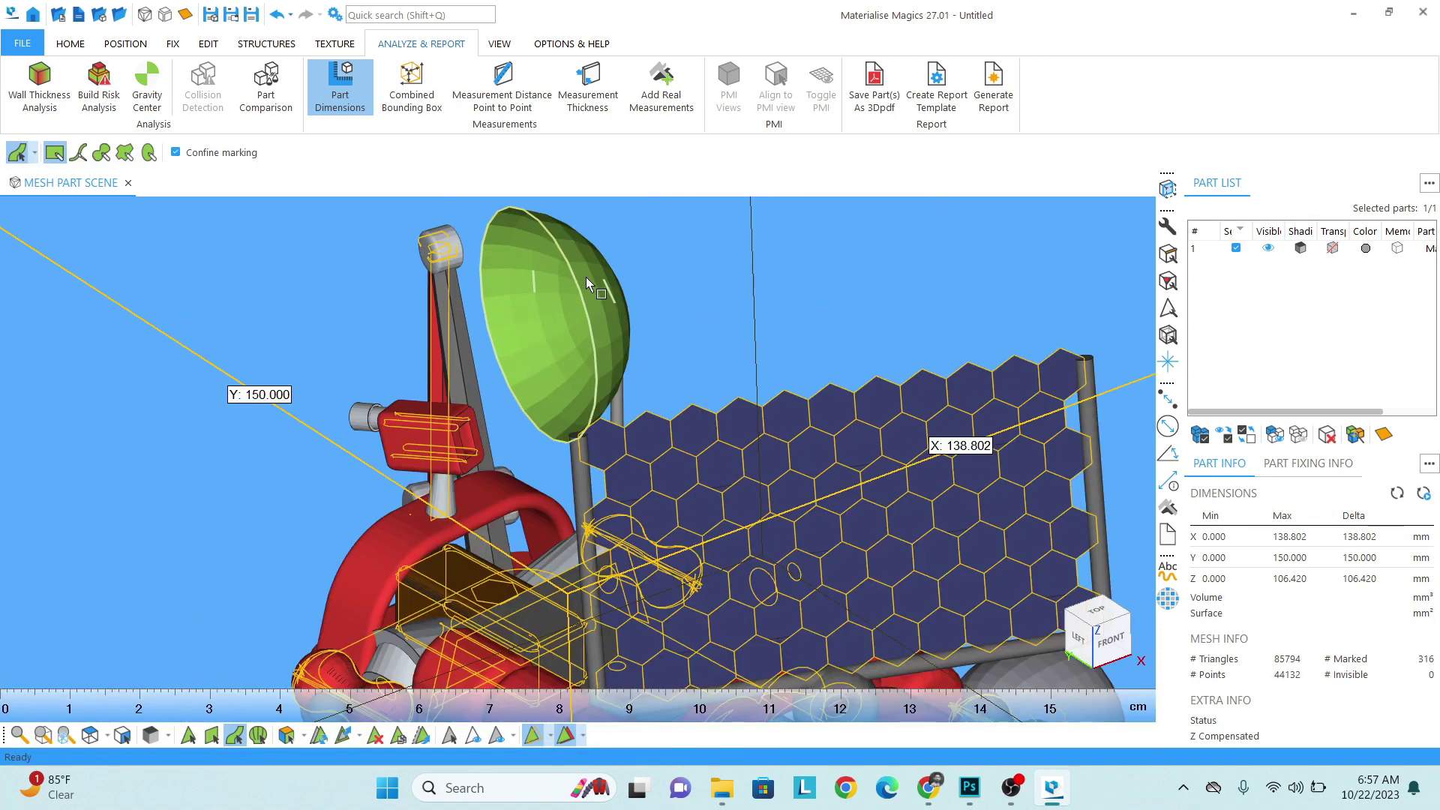
click(587, 277)
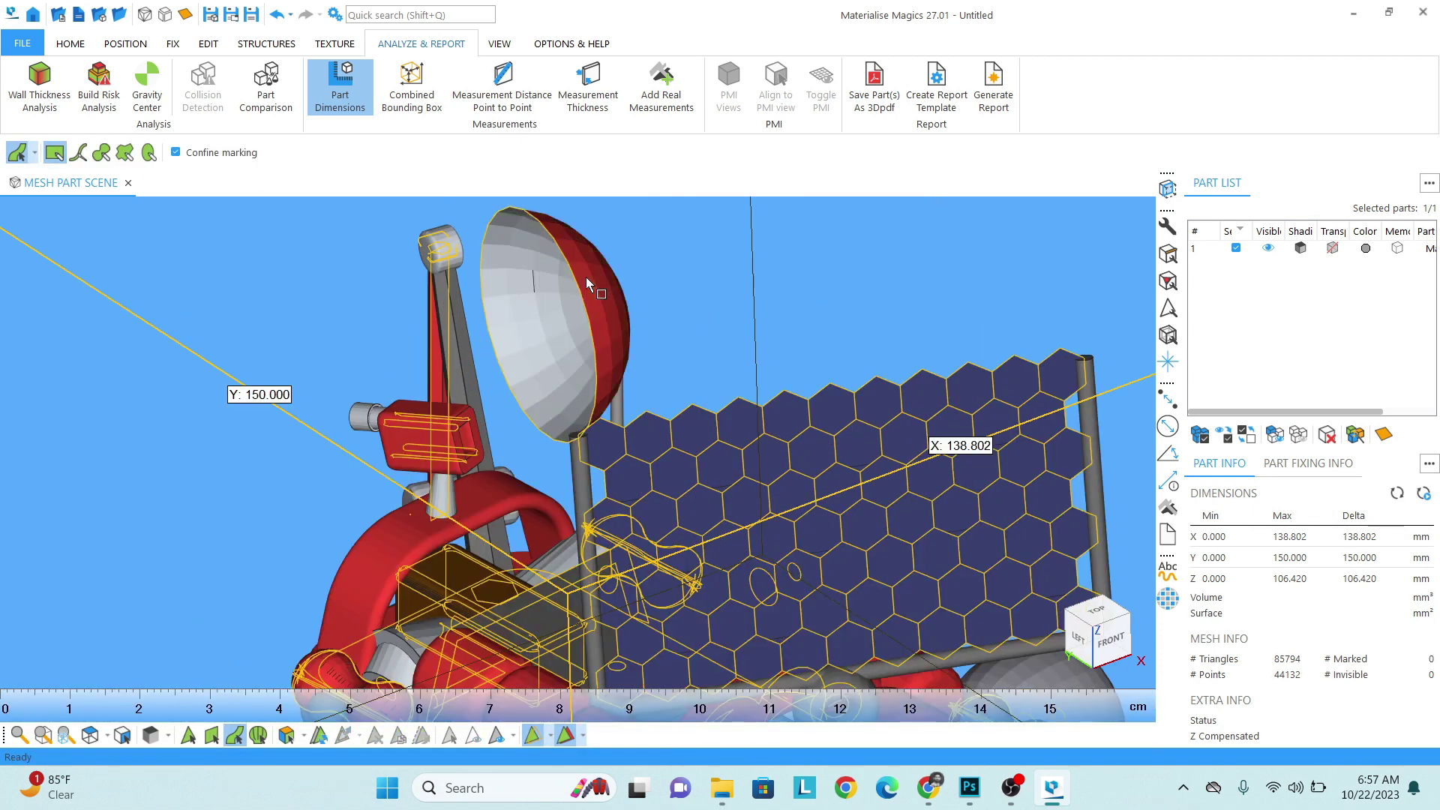
click(544, 289)
scroll(524, 355, down, 3)
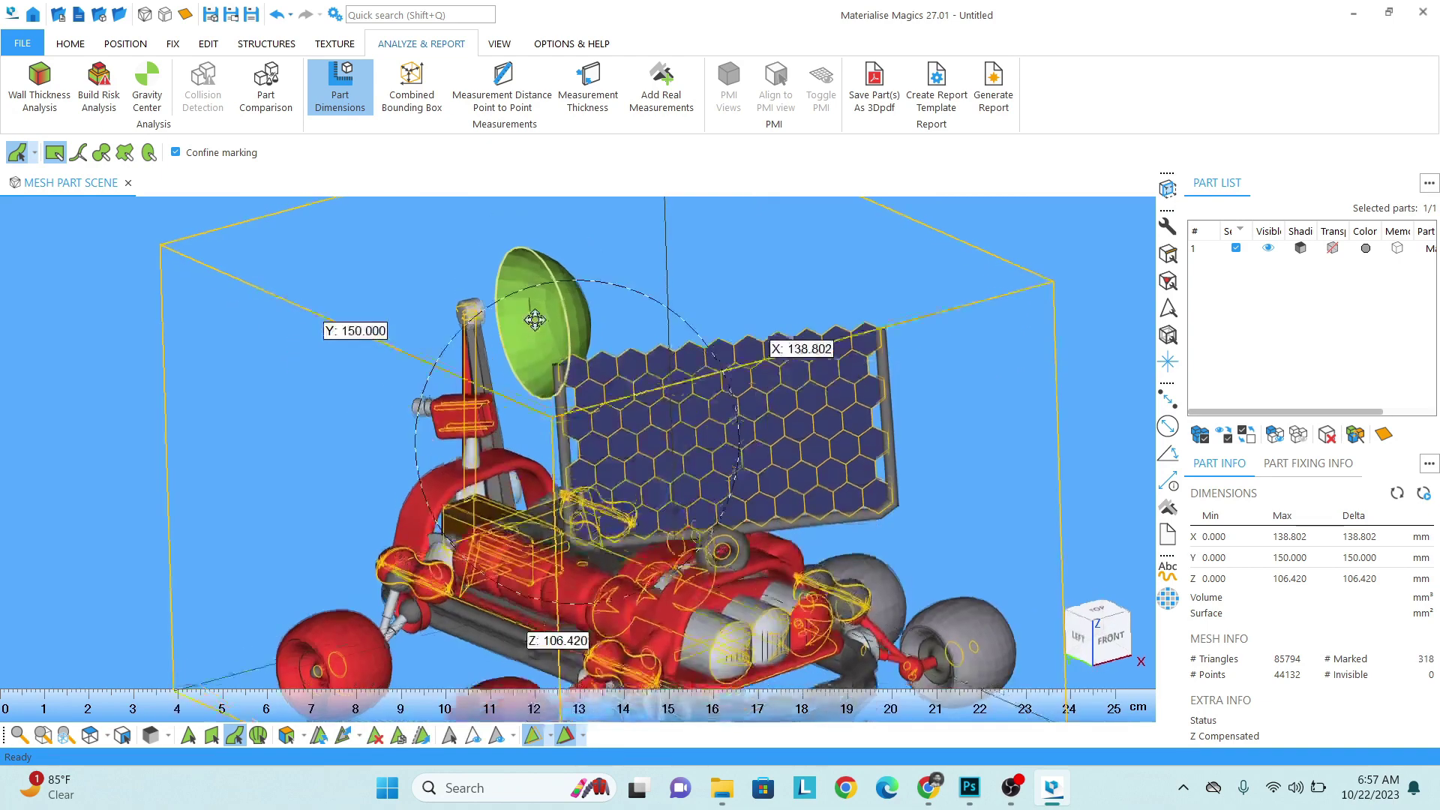
right_drag(535, 320, 551, 450)
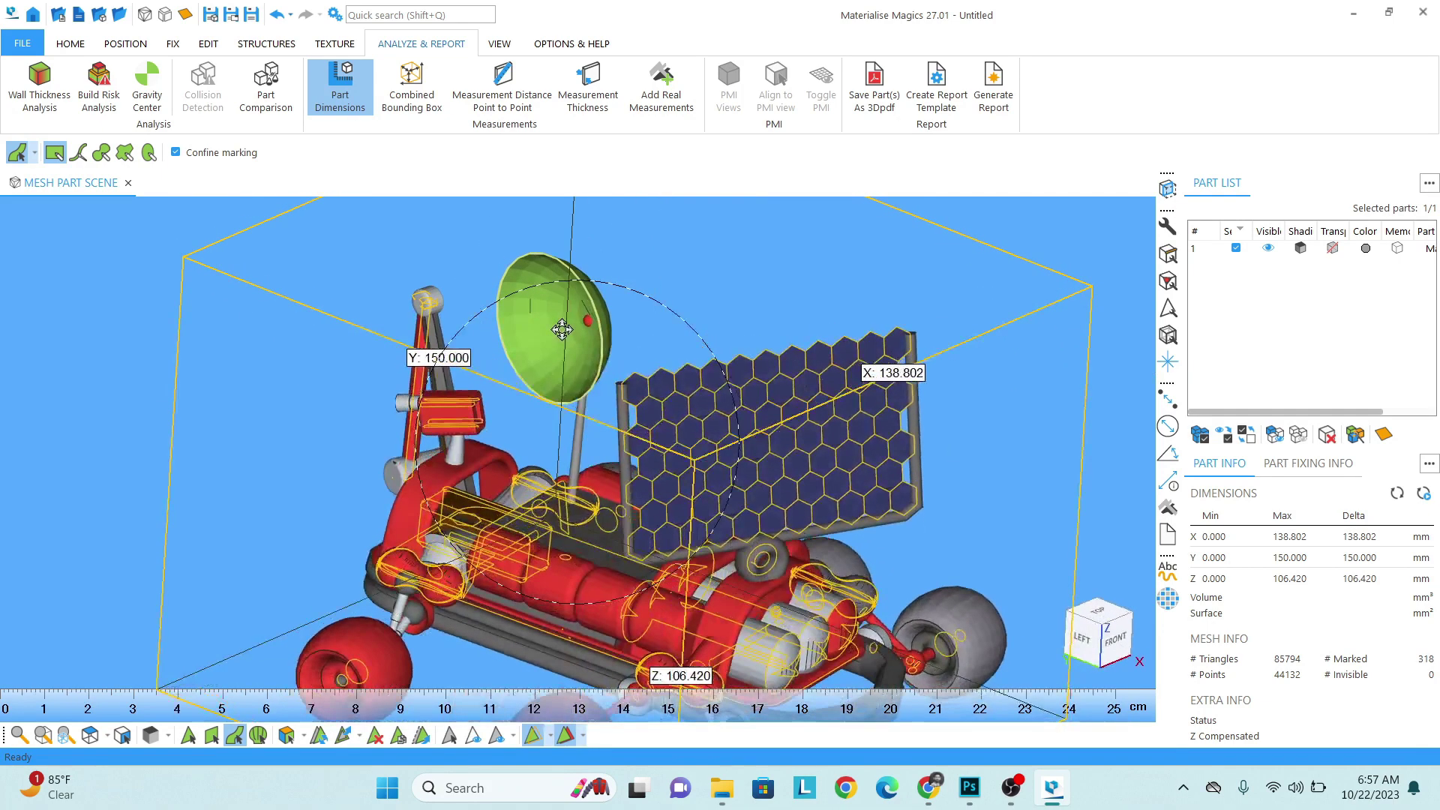
click(423, 739)
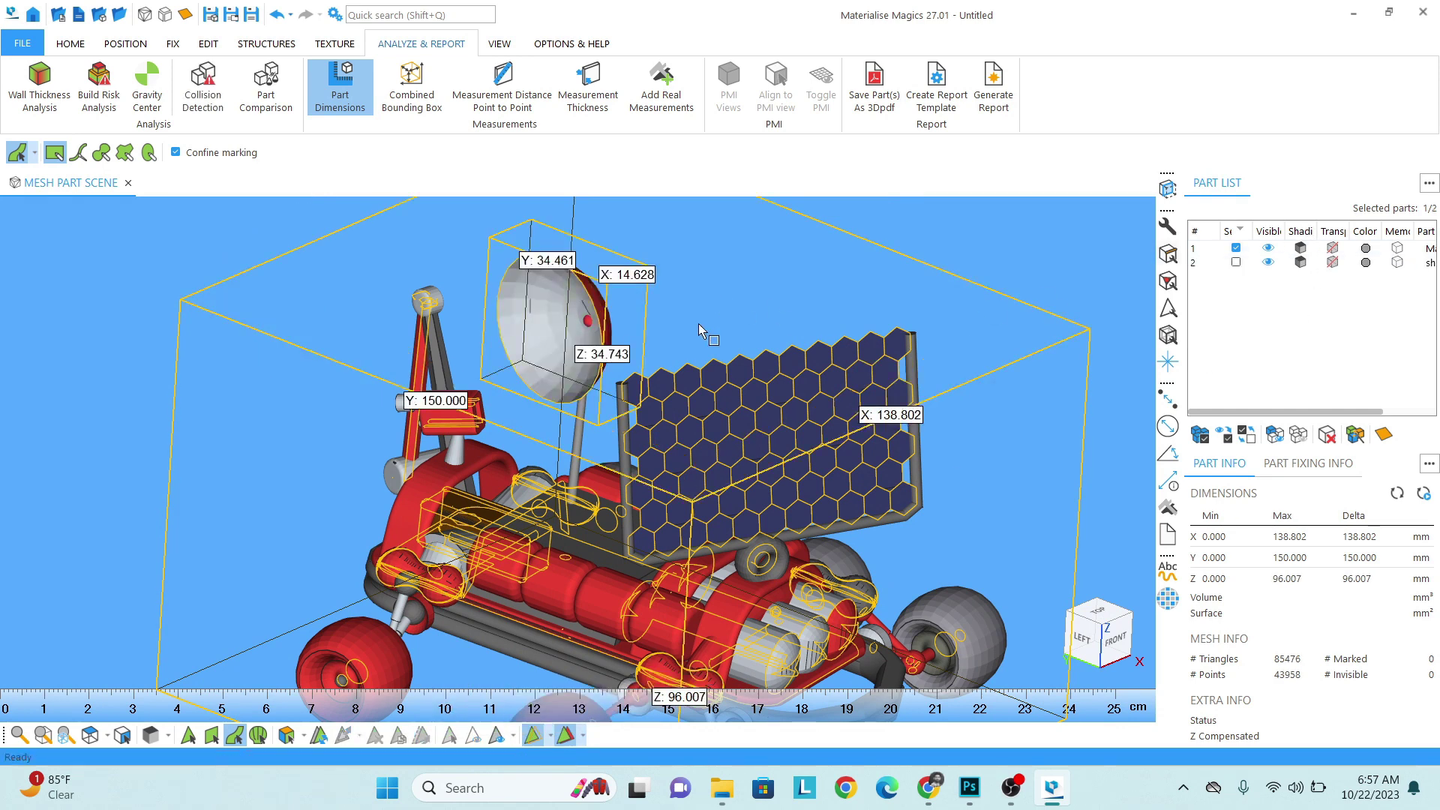
click(1268, 264)
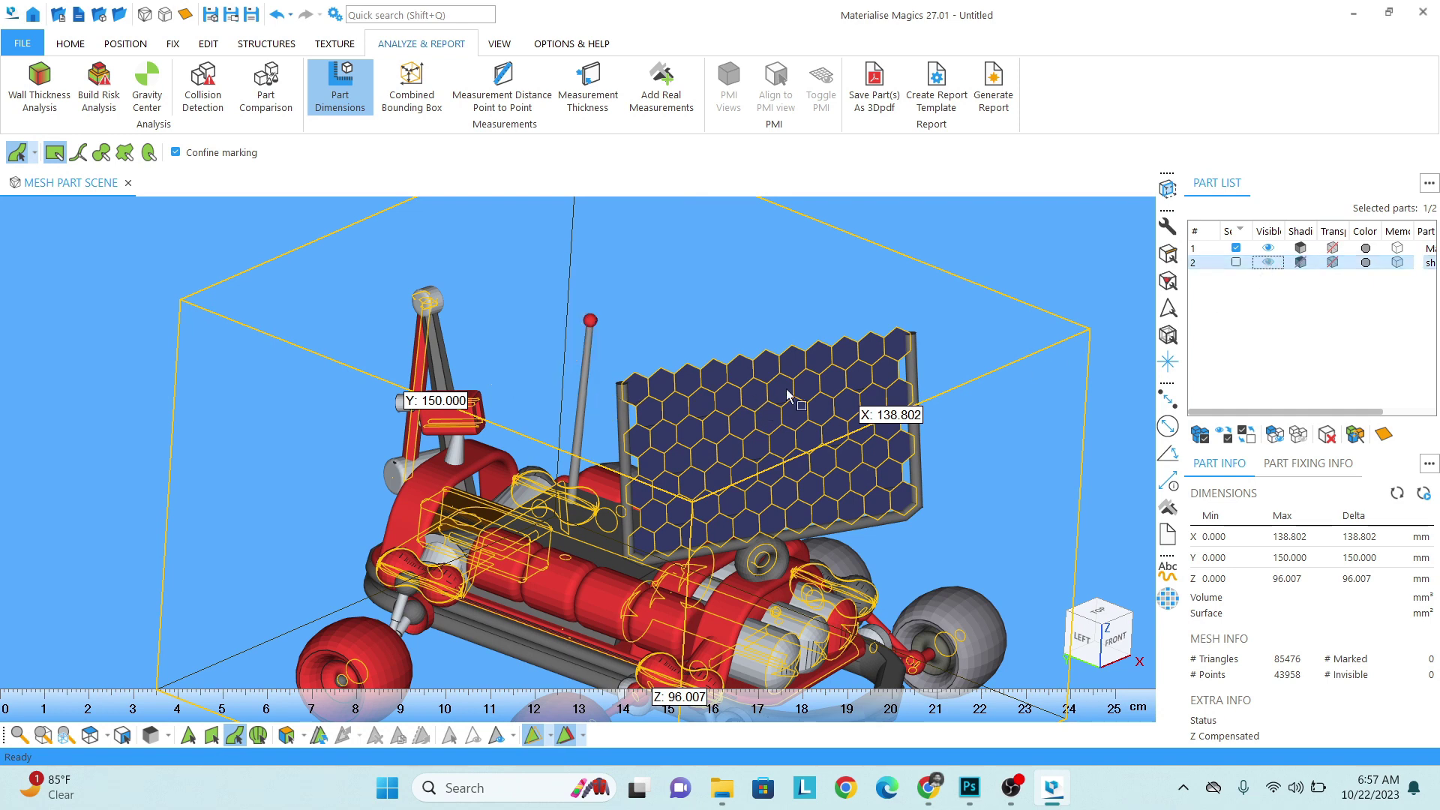
Step: Separate the solar panel's hexagonal cells into a new part by marking their surfaces, and hide that part
right_drag(735, 414, 908, 390)
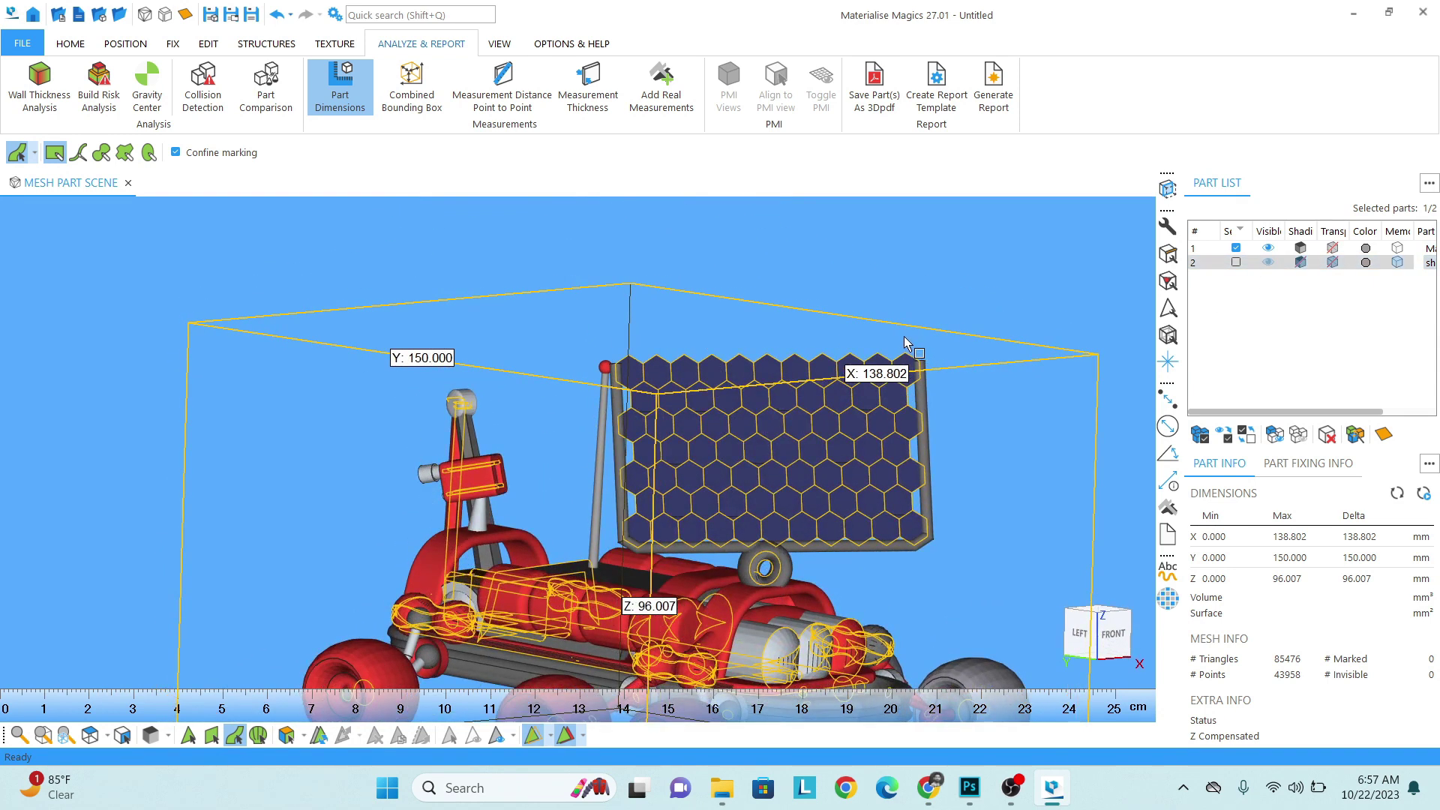
drag(902, 335, 642, 527)
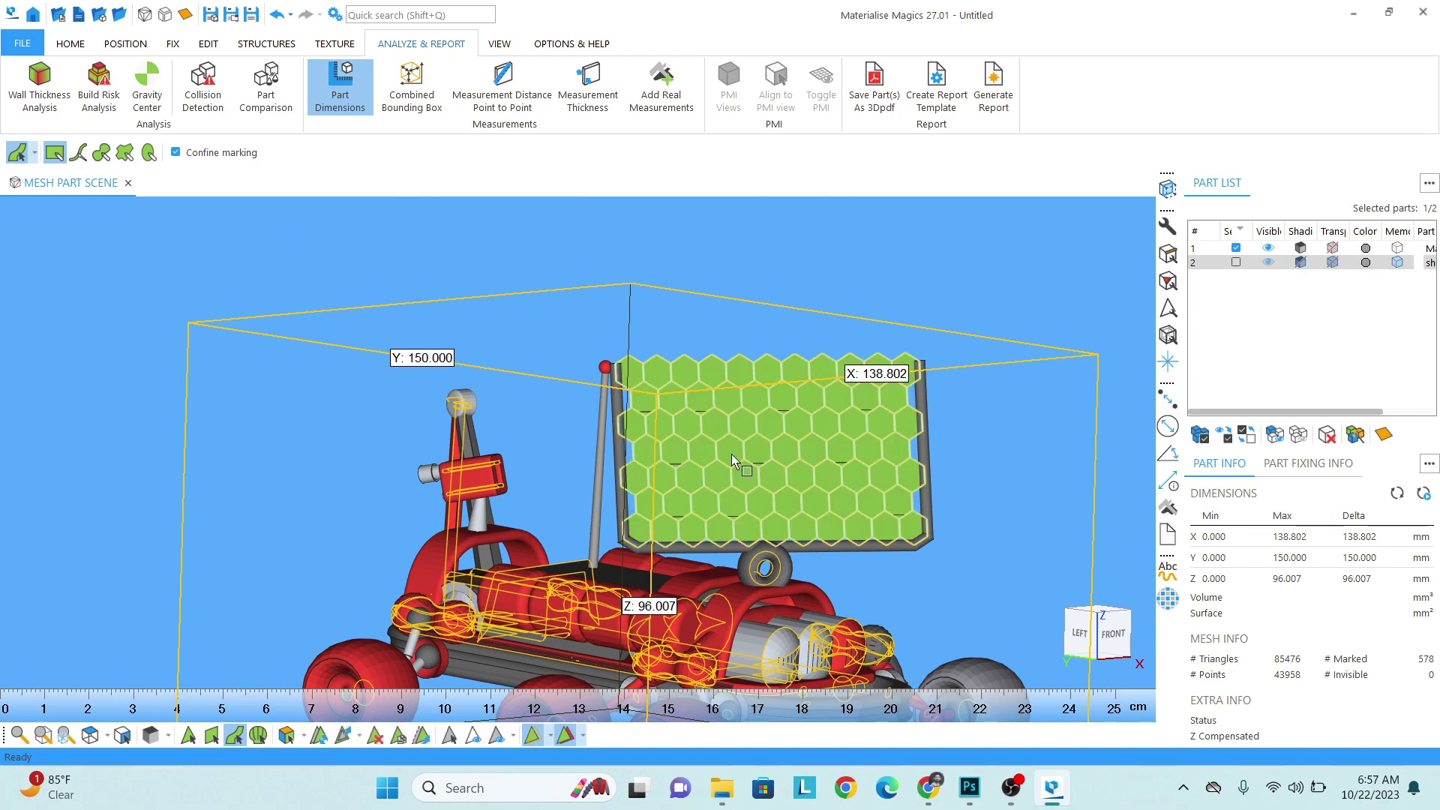
right_drag(754, 409, 753, 407)
right_drag(520, 434, 455, 548)
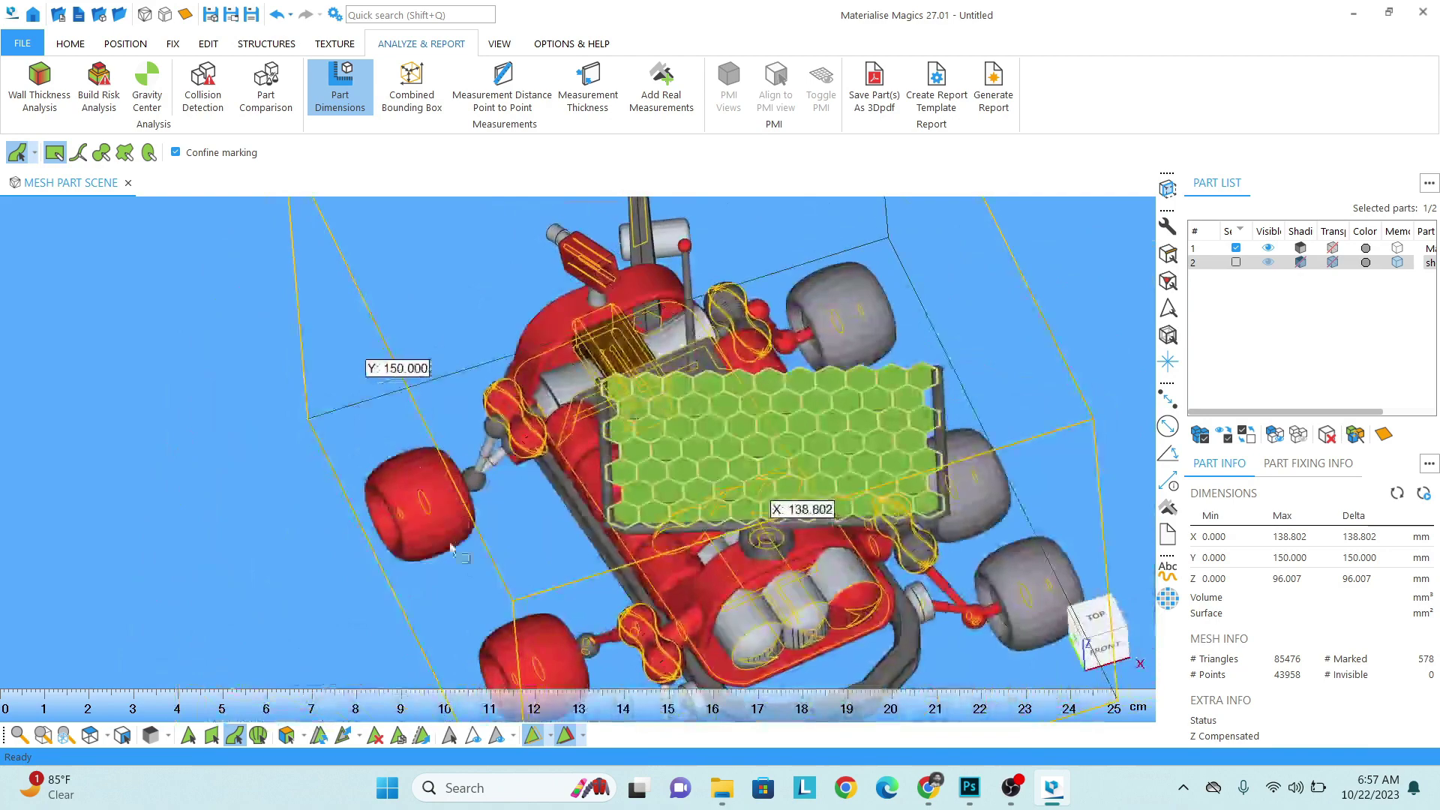
click(422, 738)
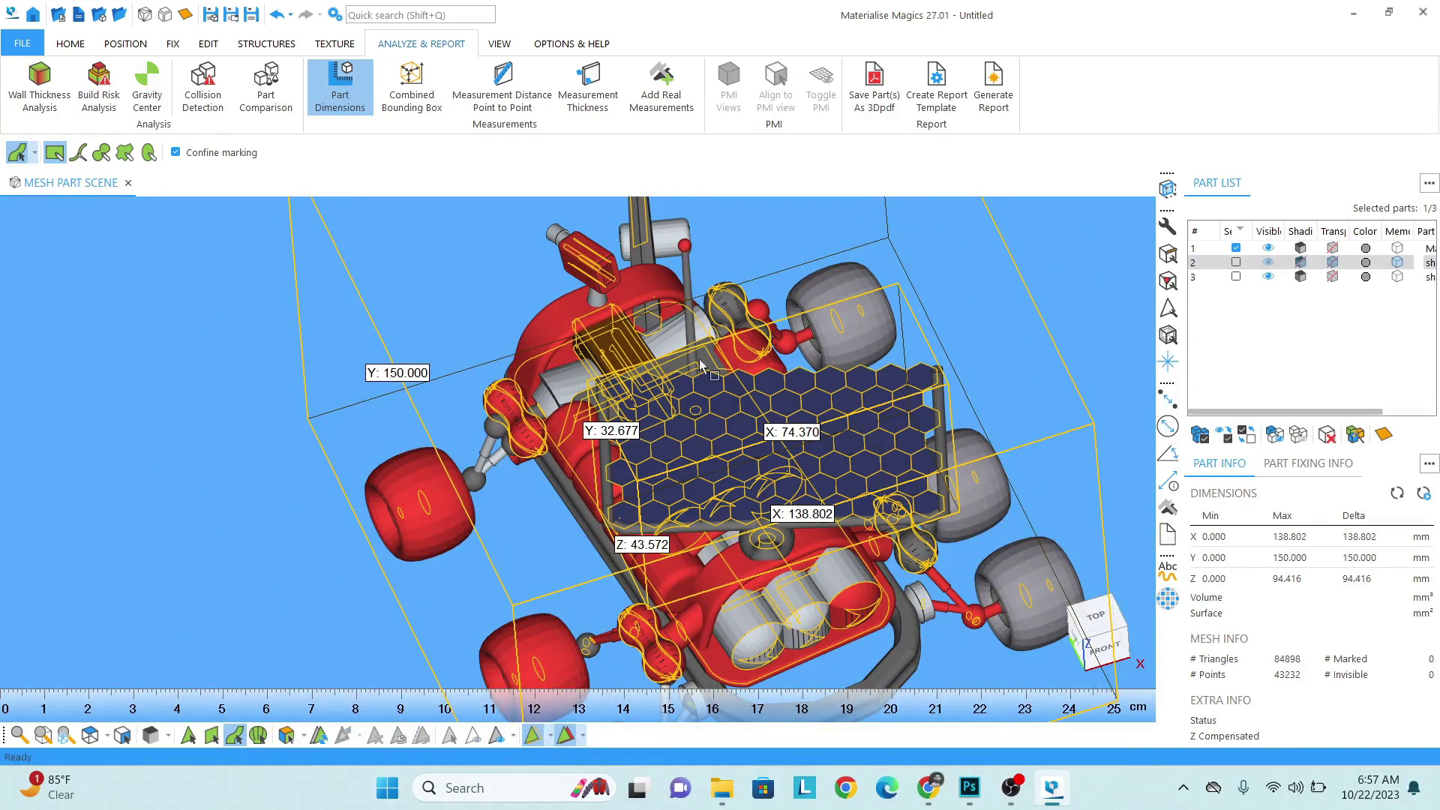
click(1270, 277)
right_drag(607, 493, 570, 392)
scroll(568, 391, down, 5)
middle_drag(555, 396, 504, 448)
right_drag(504, 447, 547, 426)
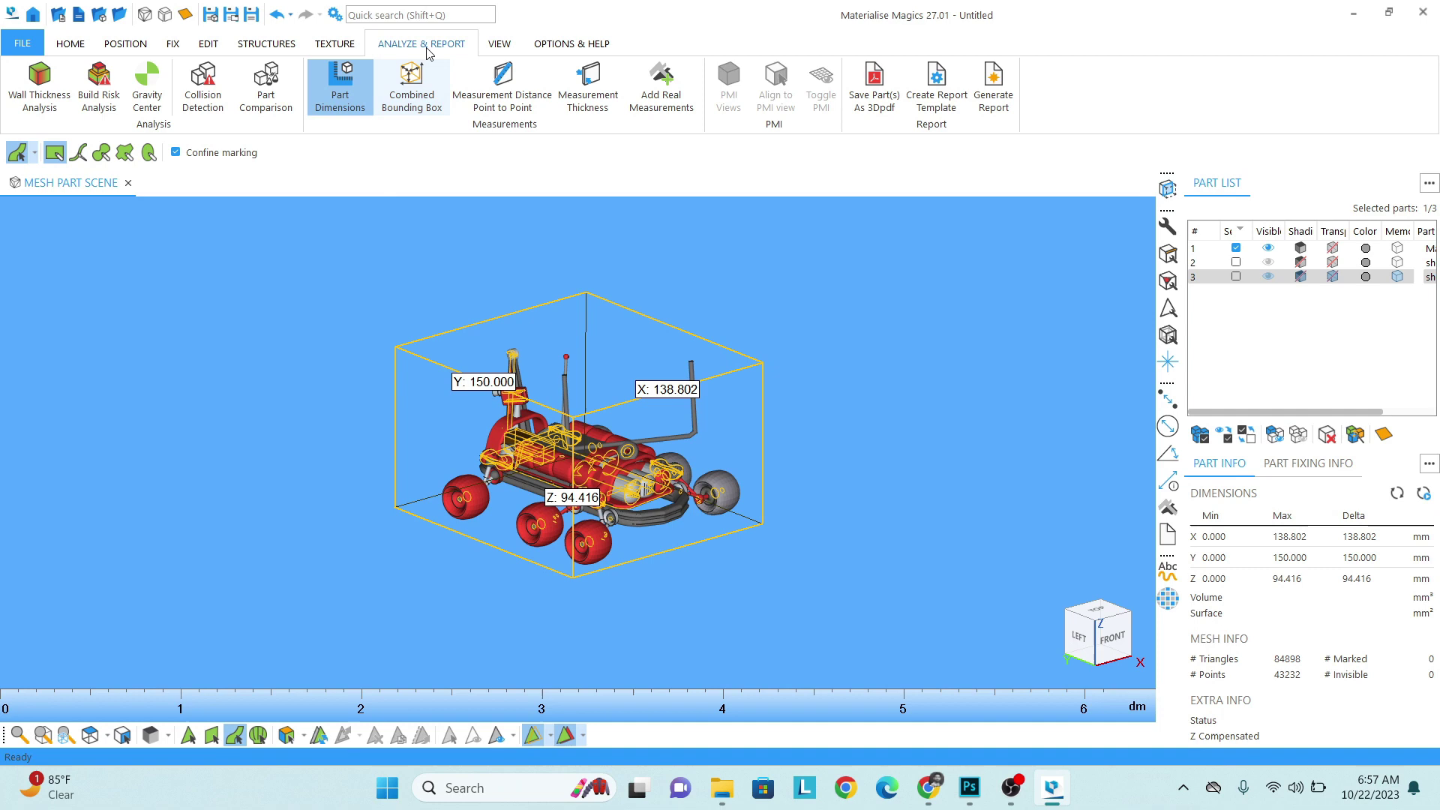
Step: Turn off the display of the rover's bounding-box dimensions
click(338, 94)
scroll(574, 480, up, 2)
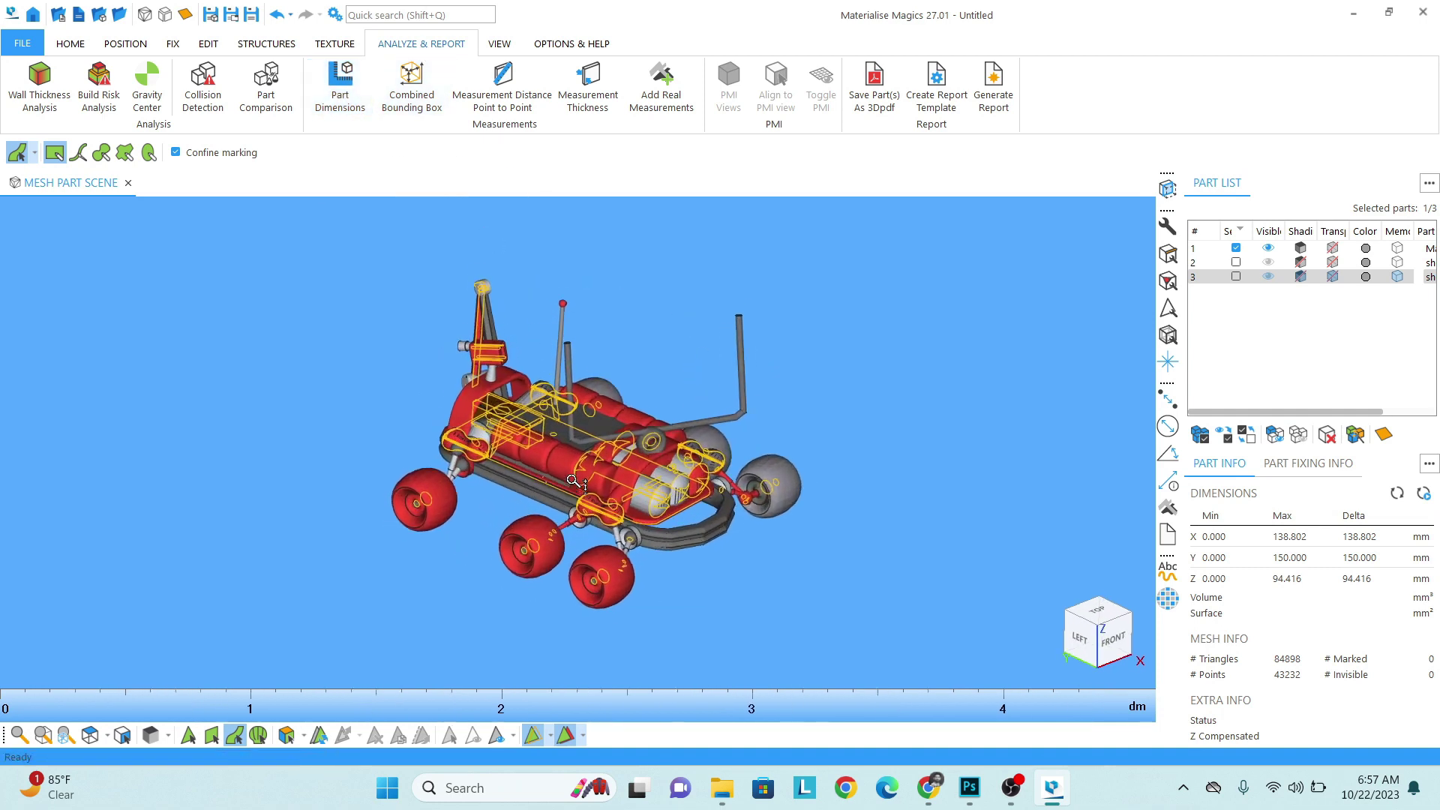
right_drag(574, 481, 719, 420)
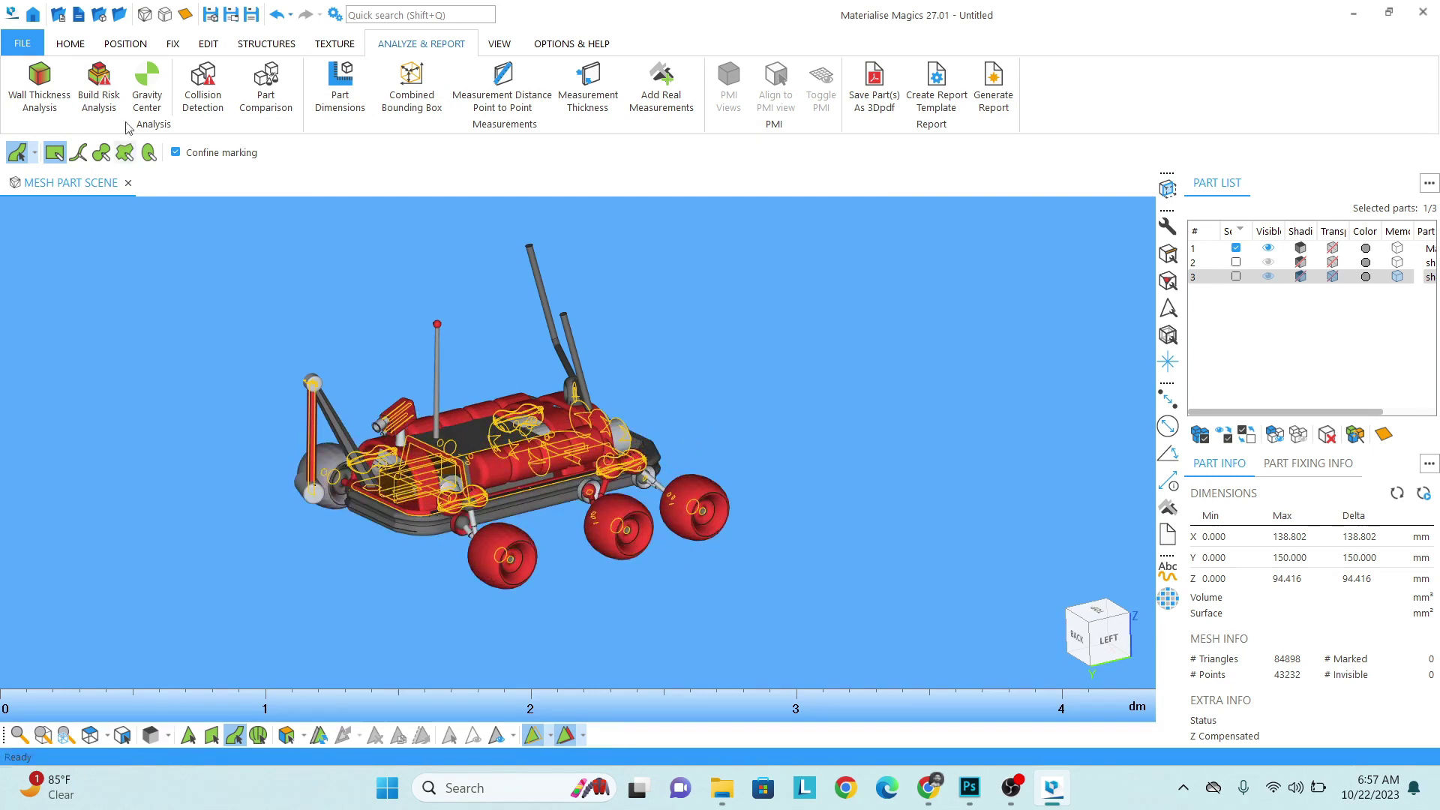
Step: Close the open body wall behind the rover's equipment box by creating triangles between its edges, and unmark the new triangles
click(171, 44)
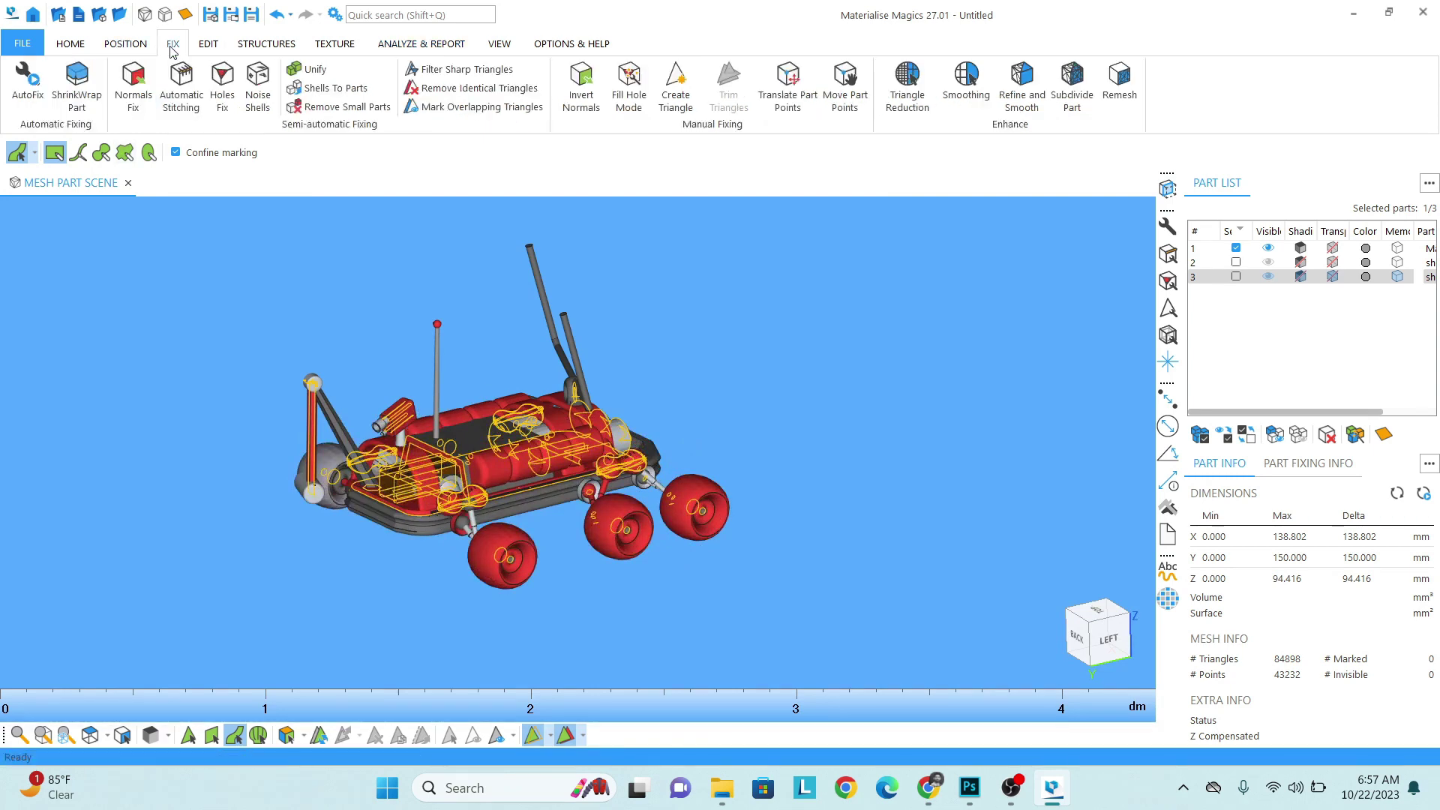
click(676, 88)
scroll(398, 457, up, 5)
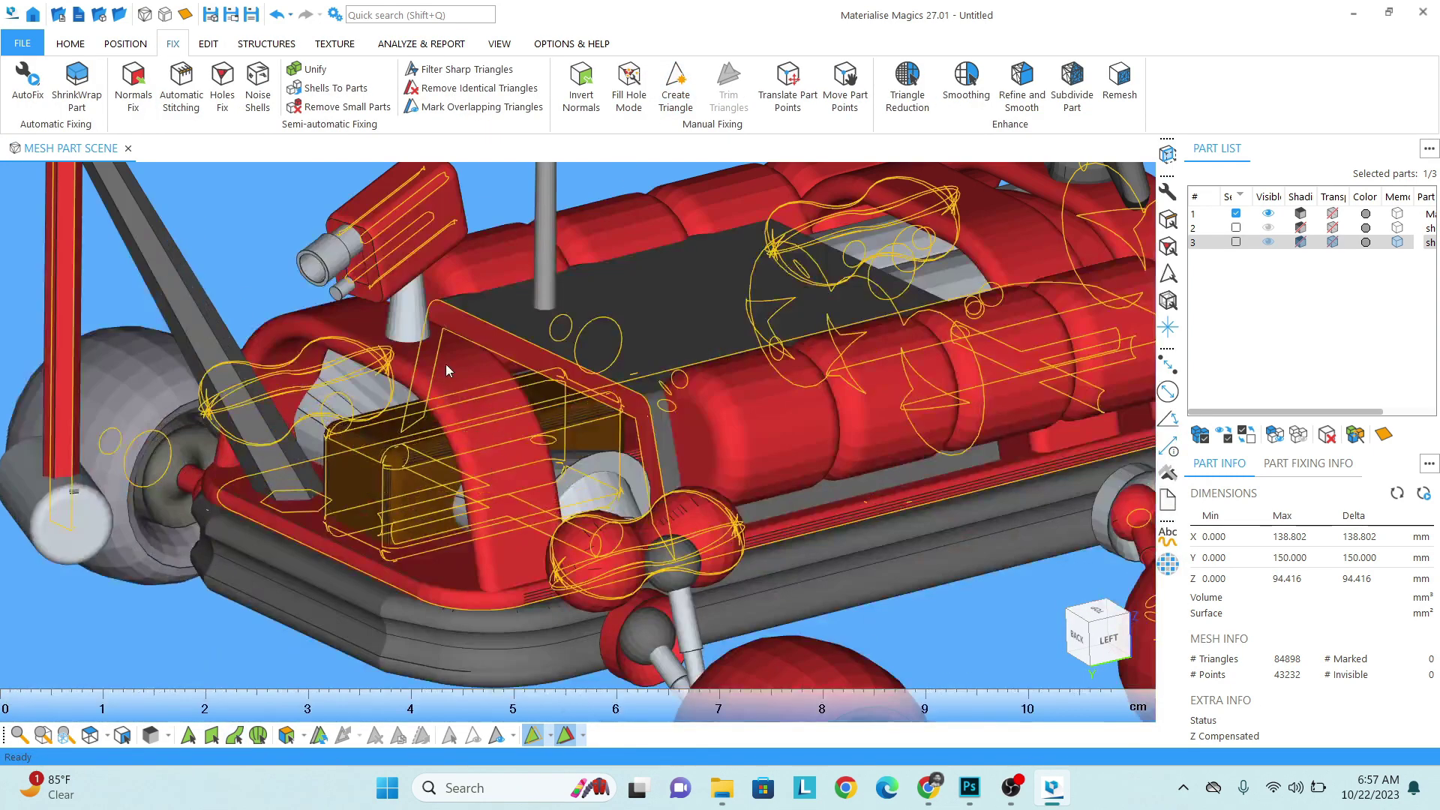
right_drag(438, 372, 432, 328)
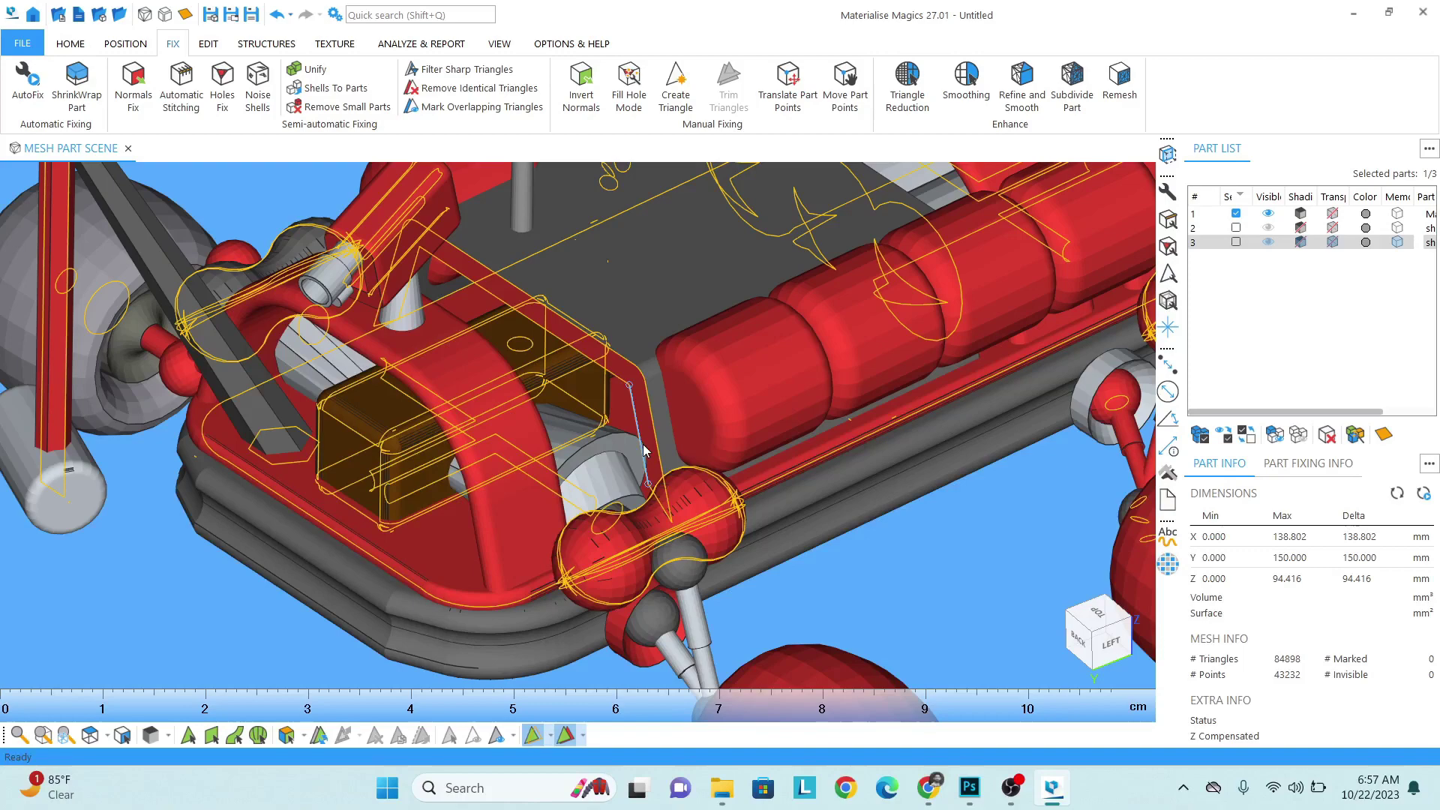
click(644, 450)
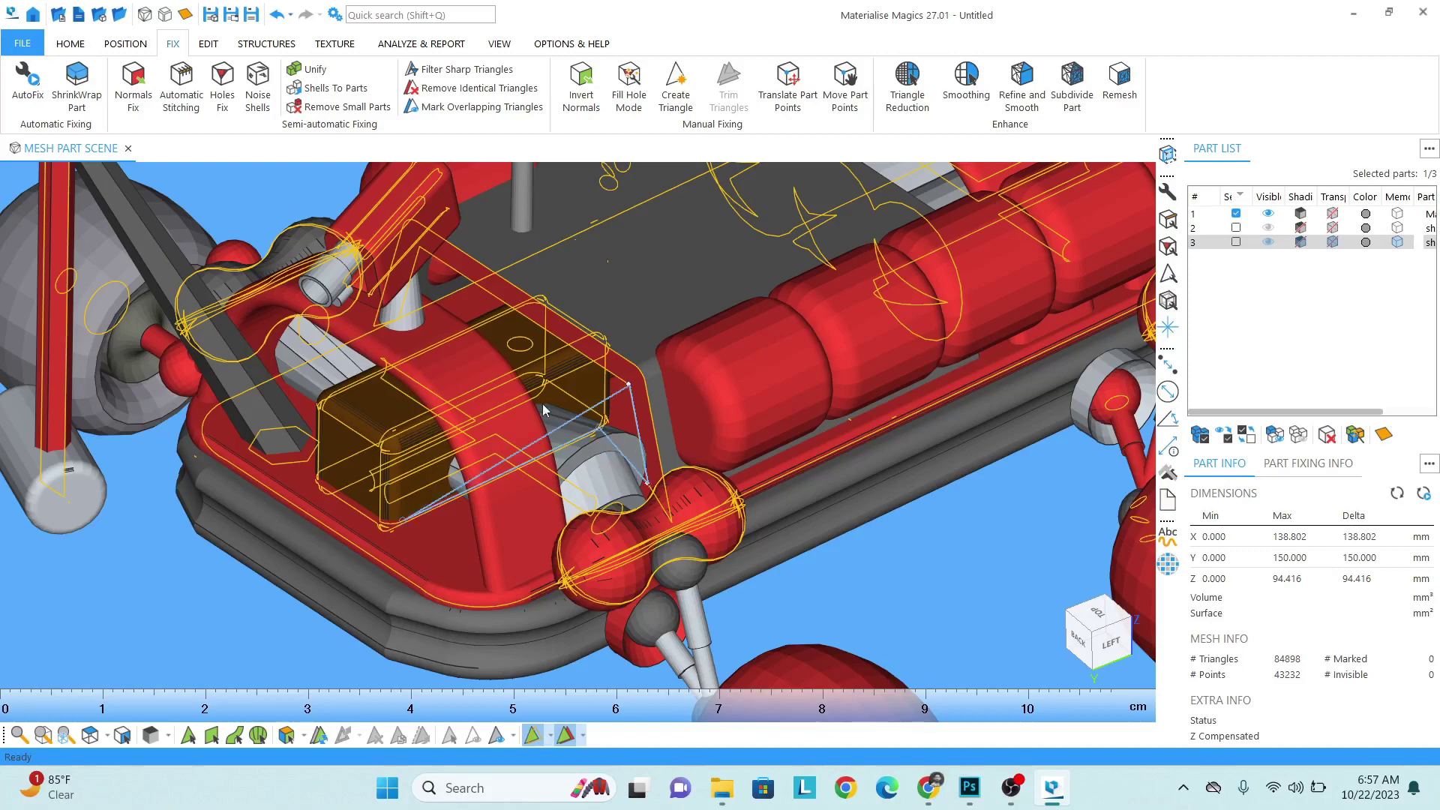
click(410, 284)
right_drag(409, 283, 532, 343)
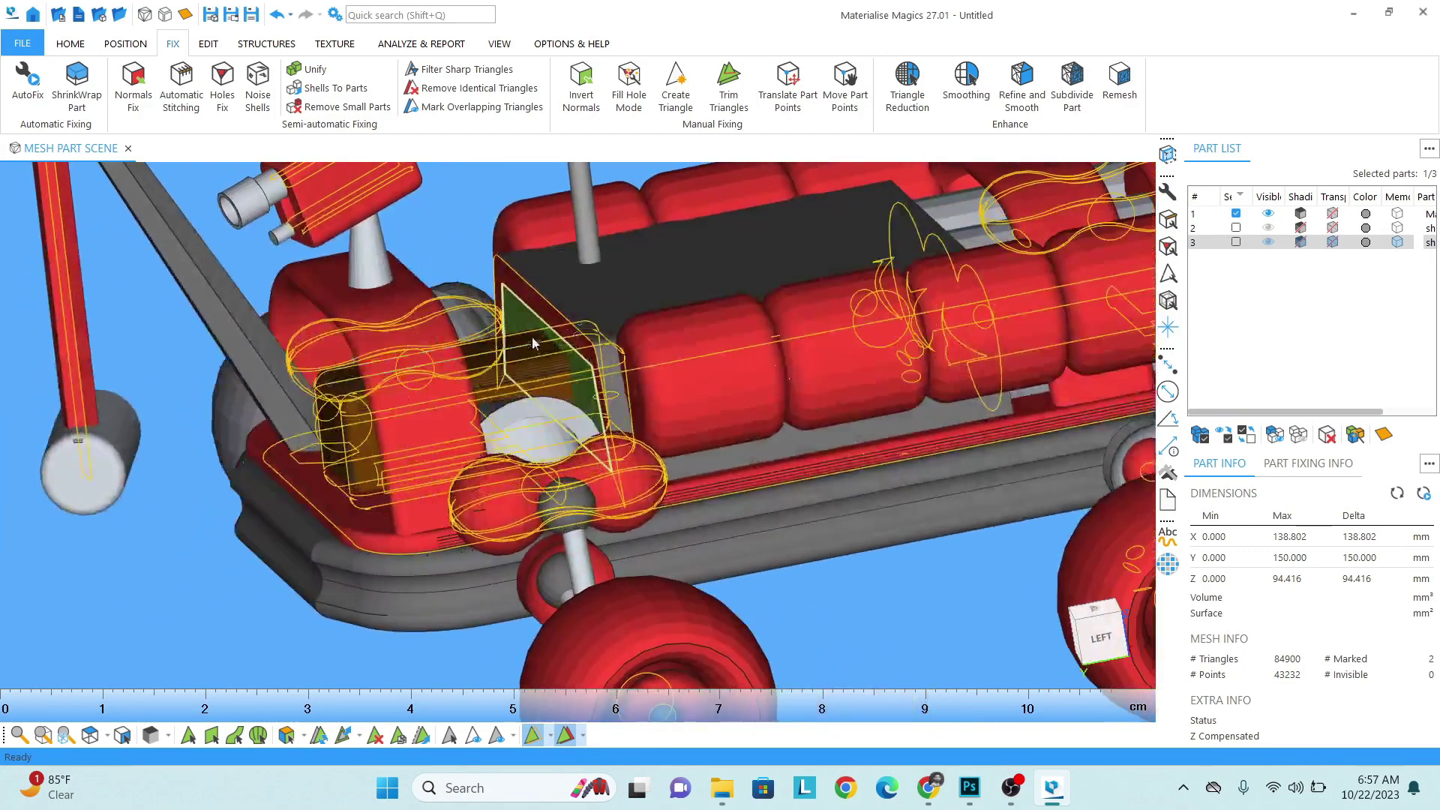
click(450, 736)
Step: Examine the whole rover and its highlighted bad edges from several angles
scroll(487, 375, down, 2)
right_drag(488, 376, 300, 351)
scroll(304, 349, down, 2)
scroll(408, 327, down, 2)
right_drag(408, 326, 536, 352)
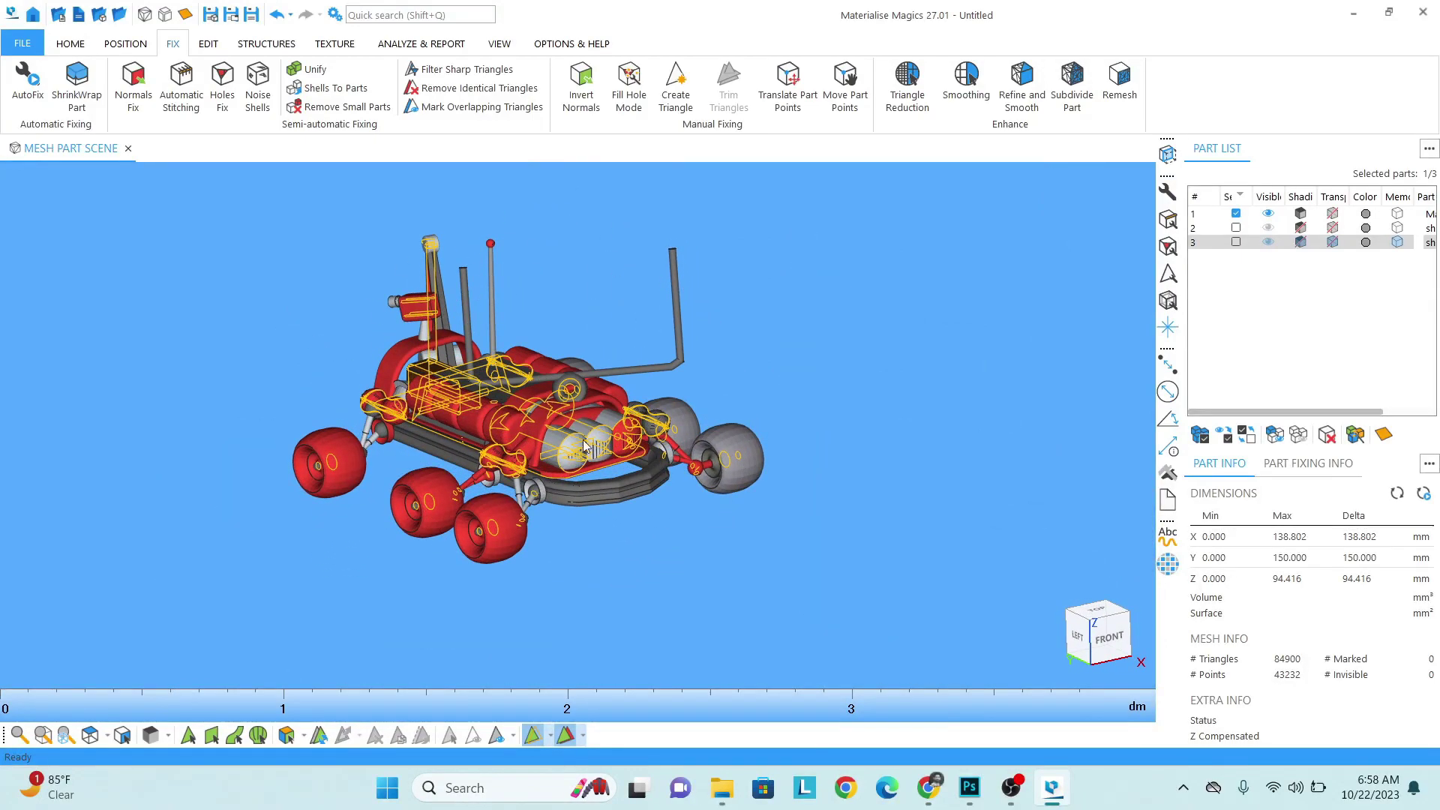
right_drag(584, 445, 573, 436)
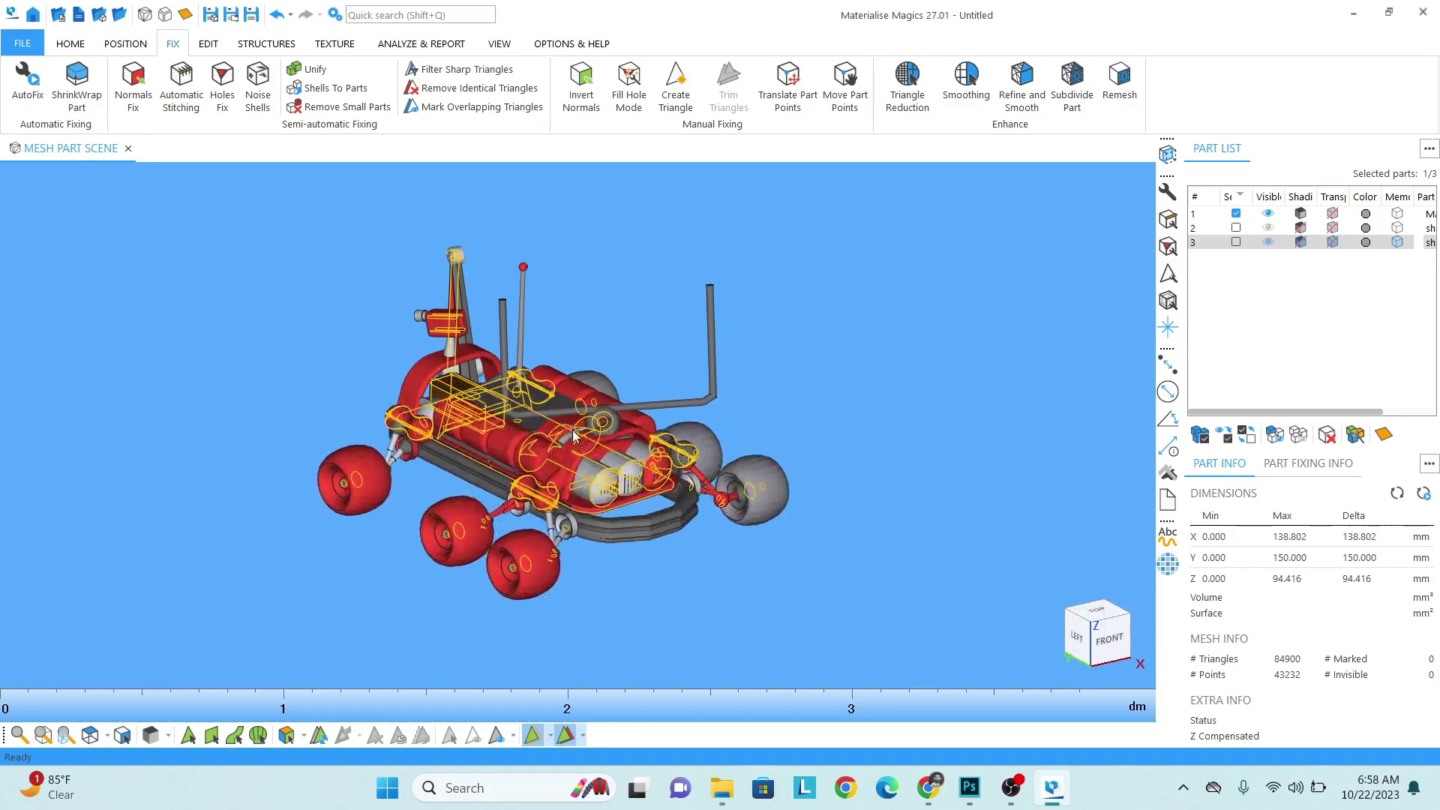
middle_drag(573, 430, 572, 418)
scroll(565, 425, up, 2)
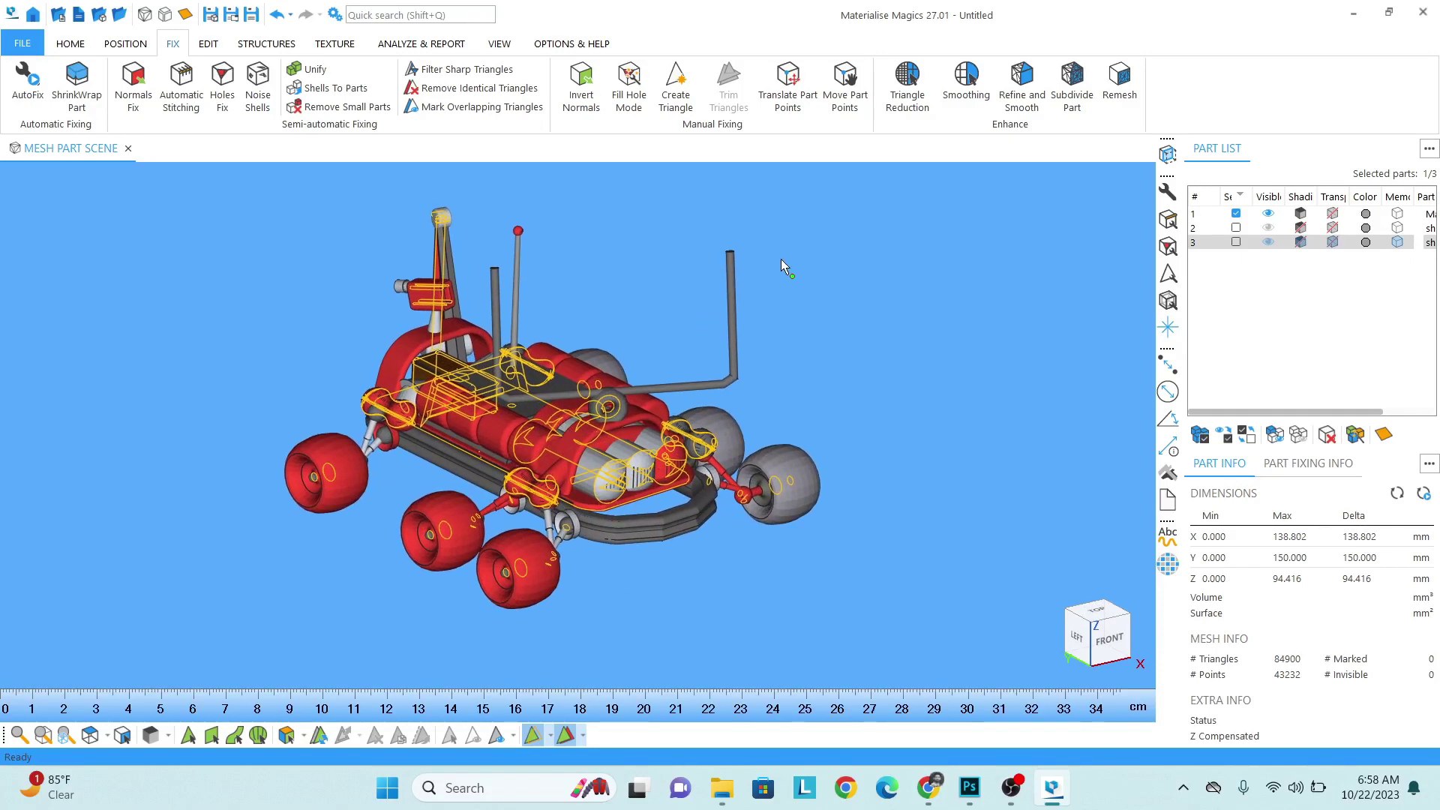
drag(870, 191, 303, 581)
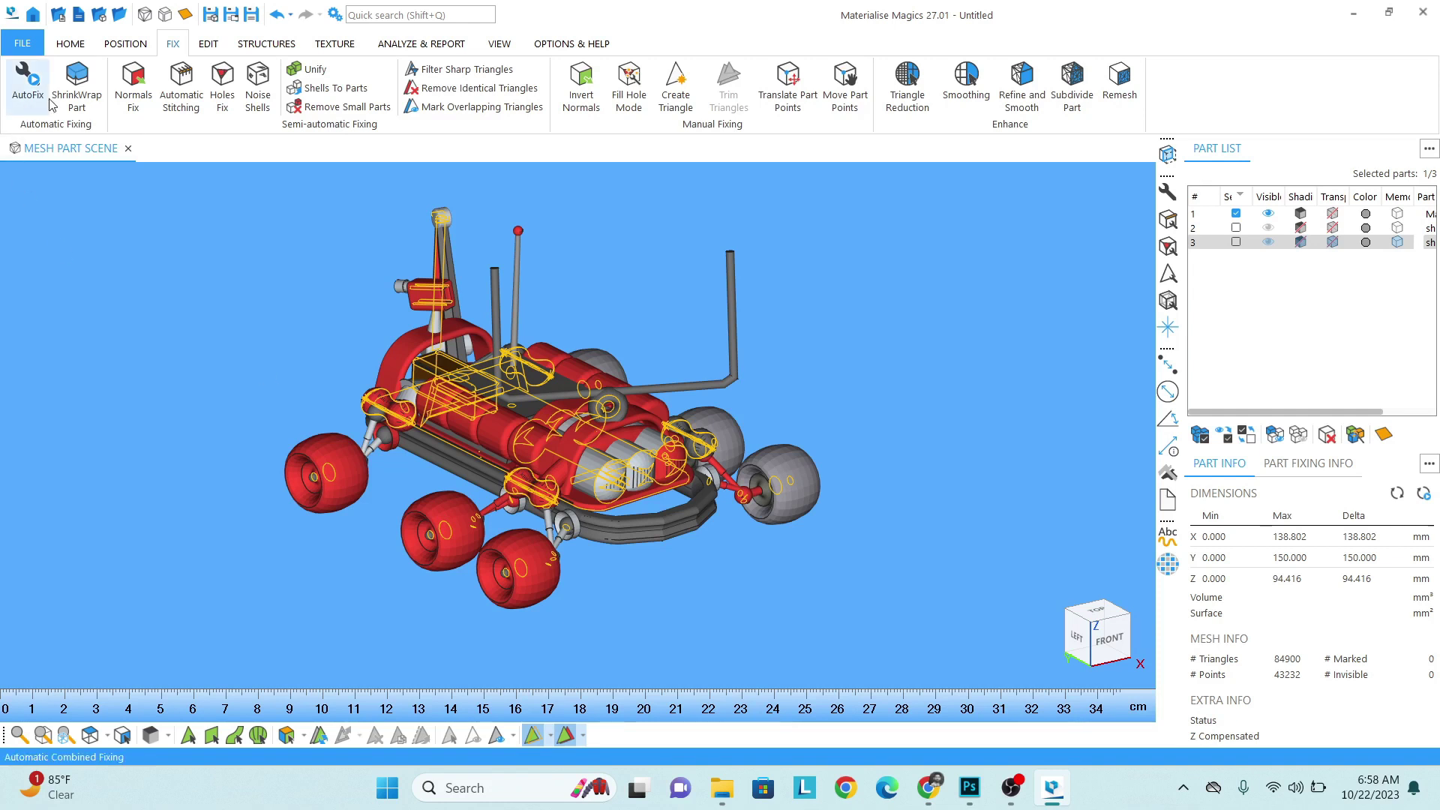
Step: ShrinkWrap the rover body with a 0.03 mm sample interval and 0.2 mm extra thickness
click(90, 89)
drag(1033, 248, 898, 238)
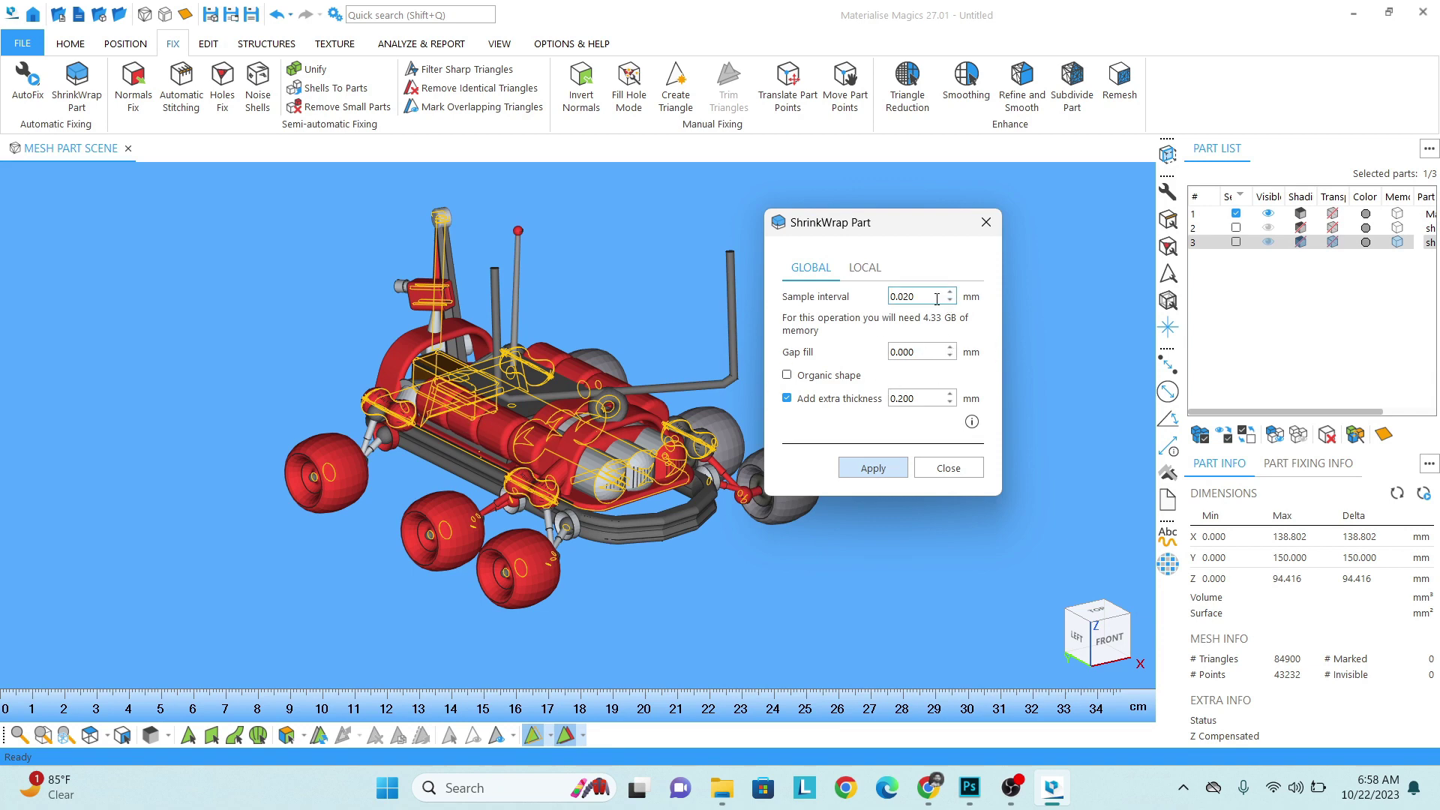
drag(936, 299, 852, 297)
text(0.0)
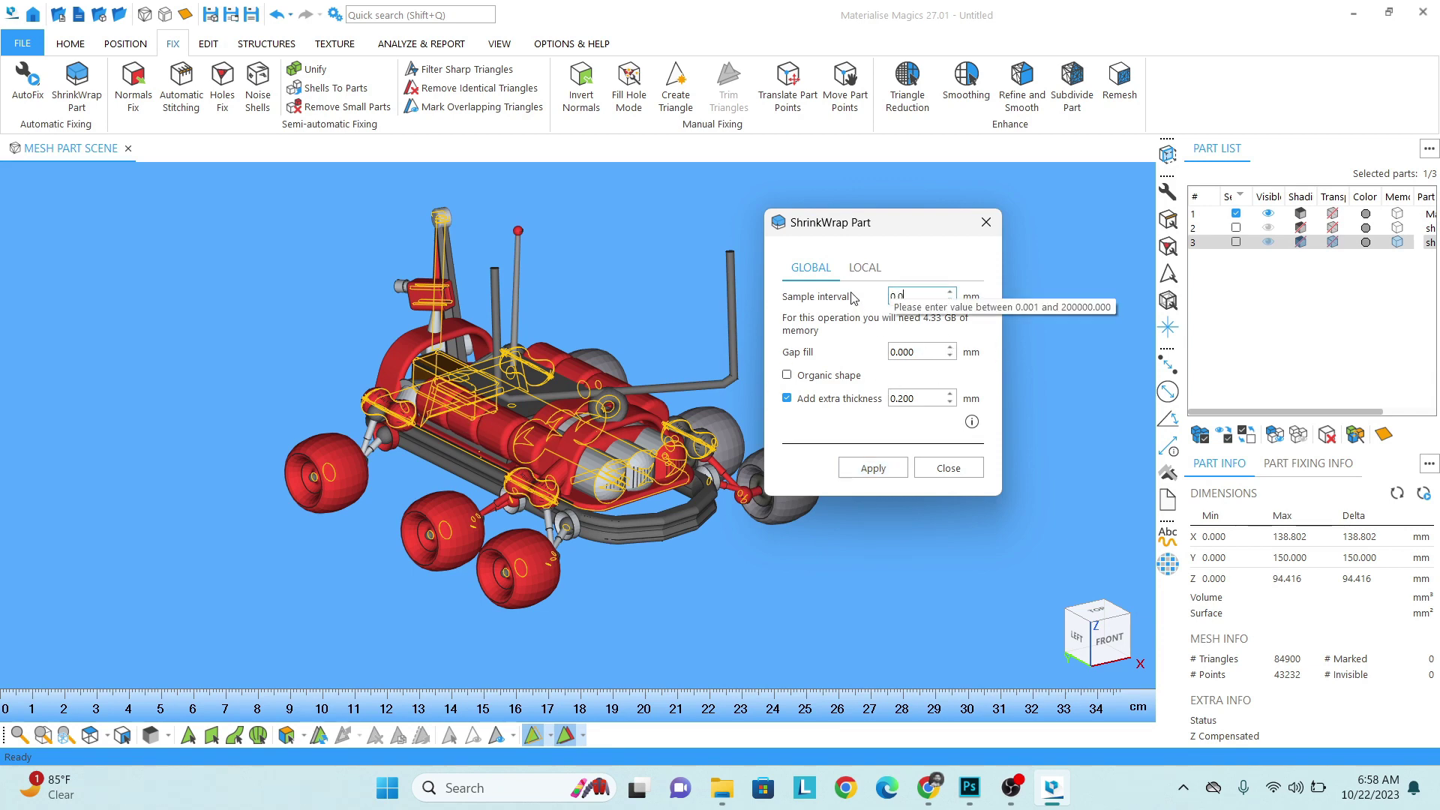
text(3)
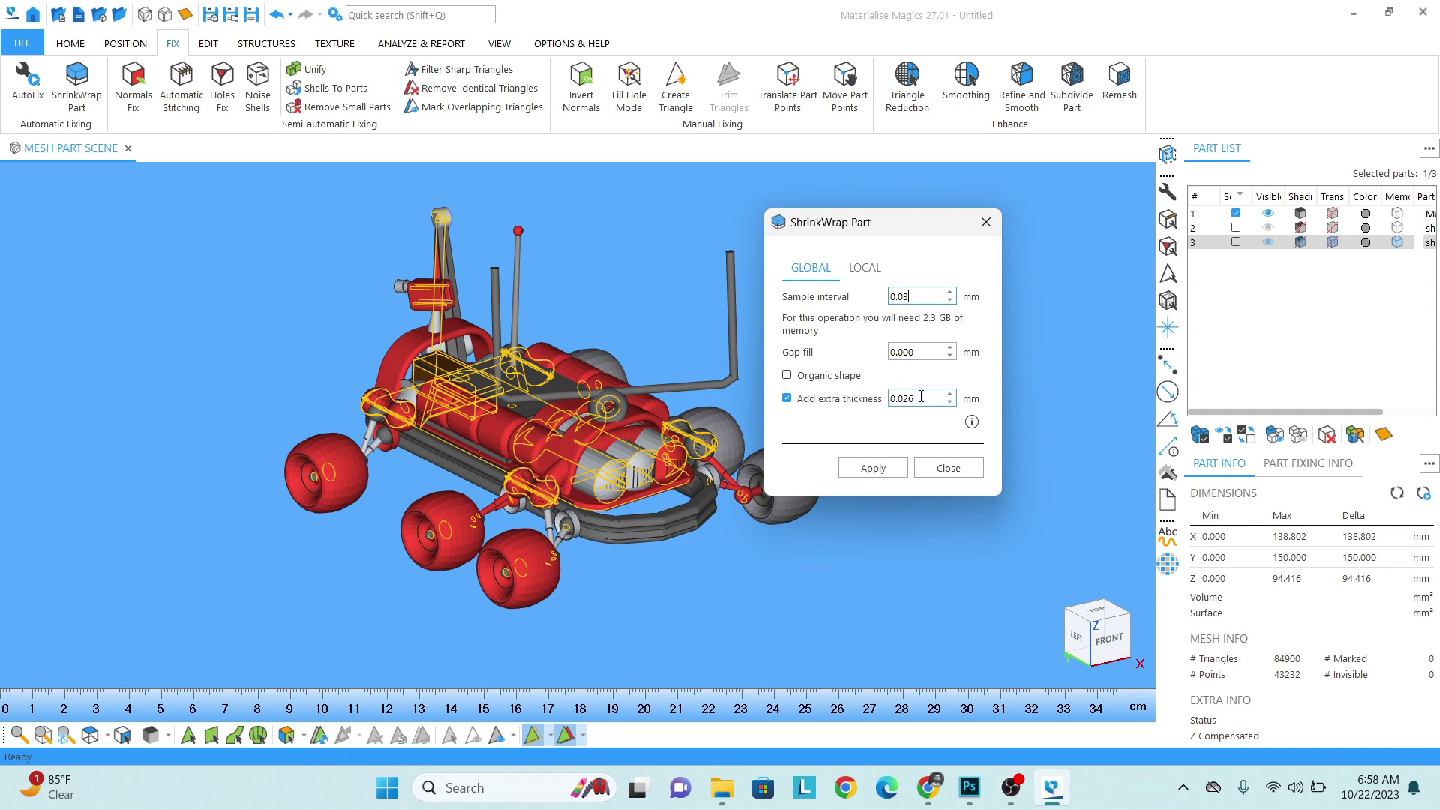
drag(922, 398, 854, 394)
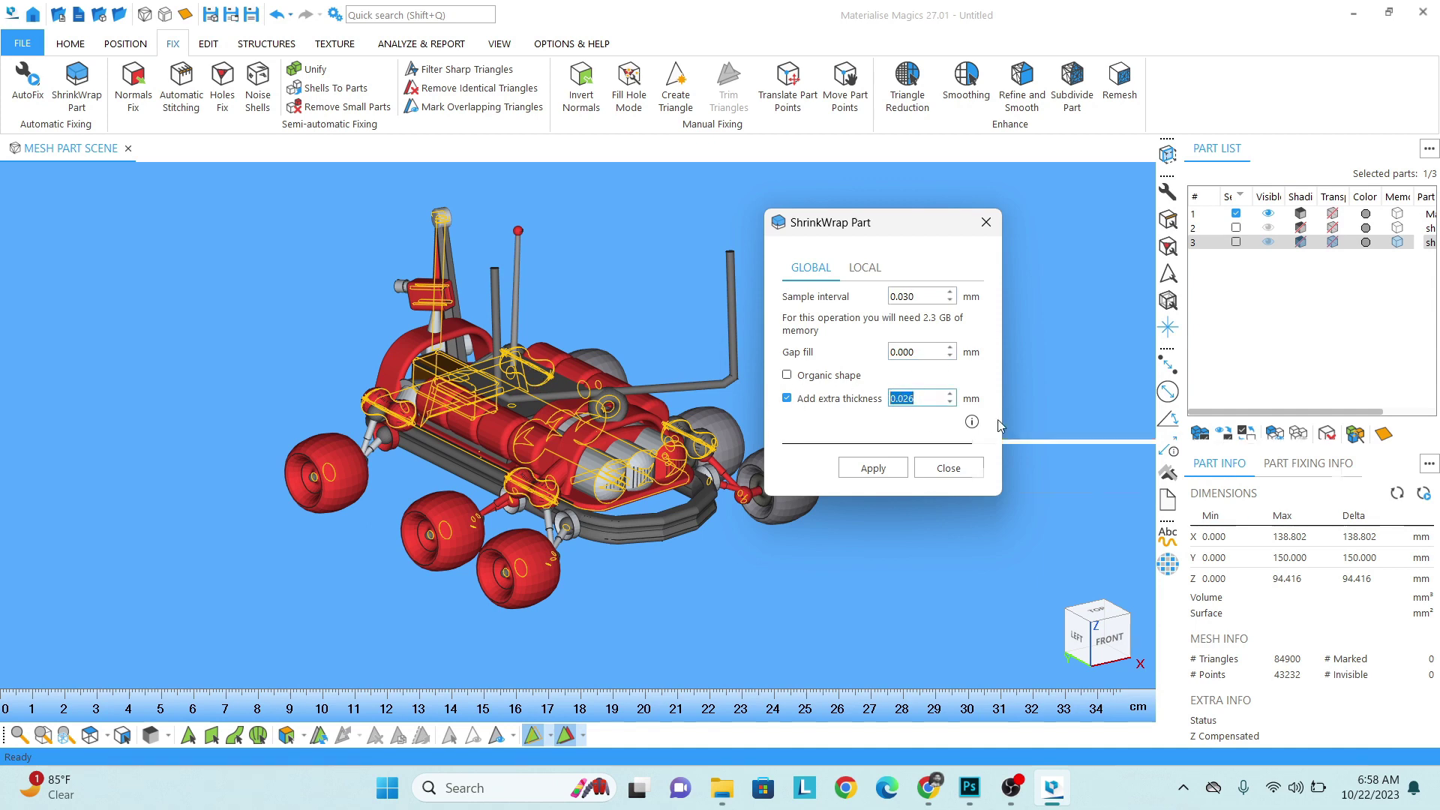
text(0.2)
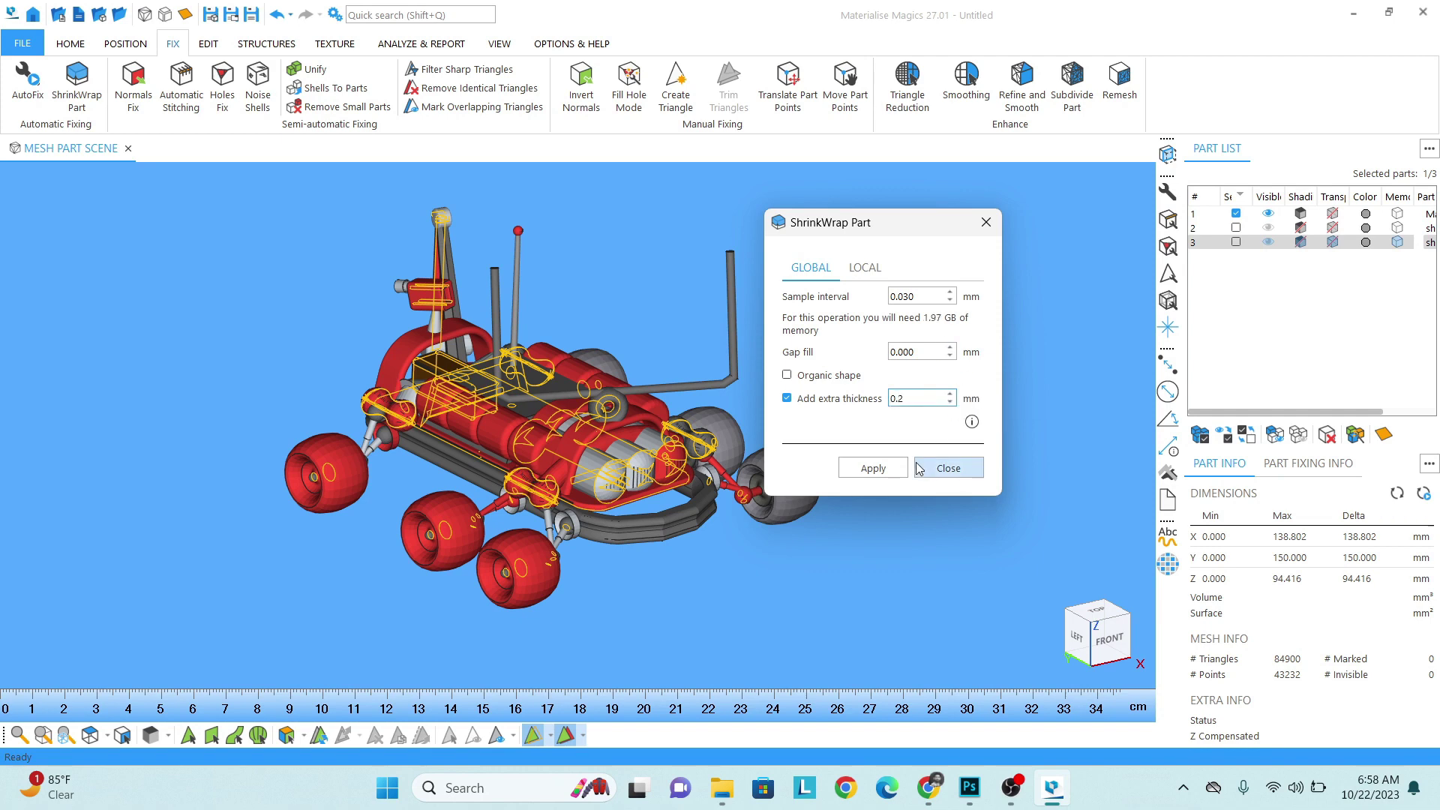
click(873, 472)
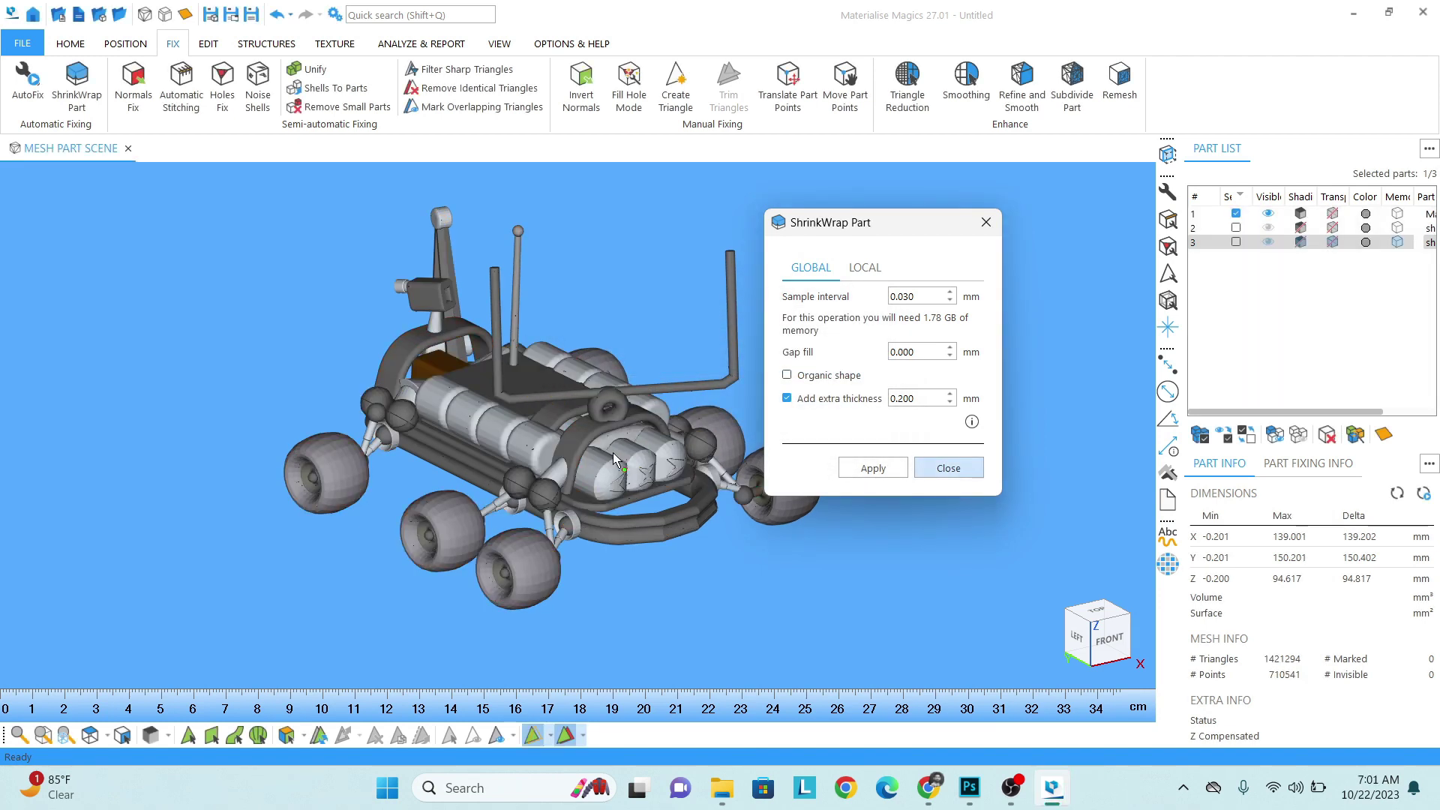
right_drag(524, 492, 568, 503)
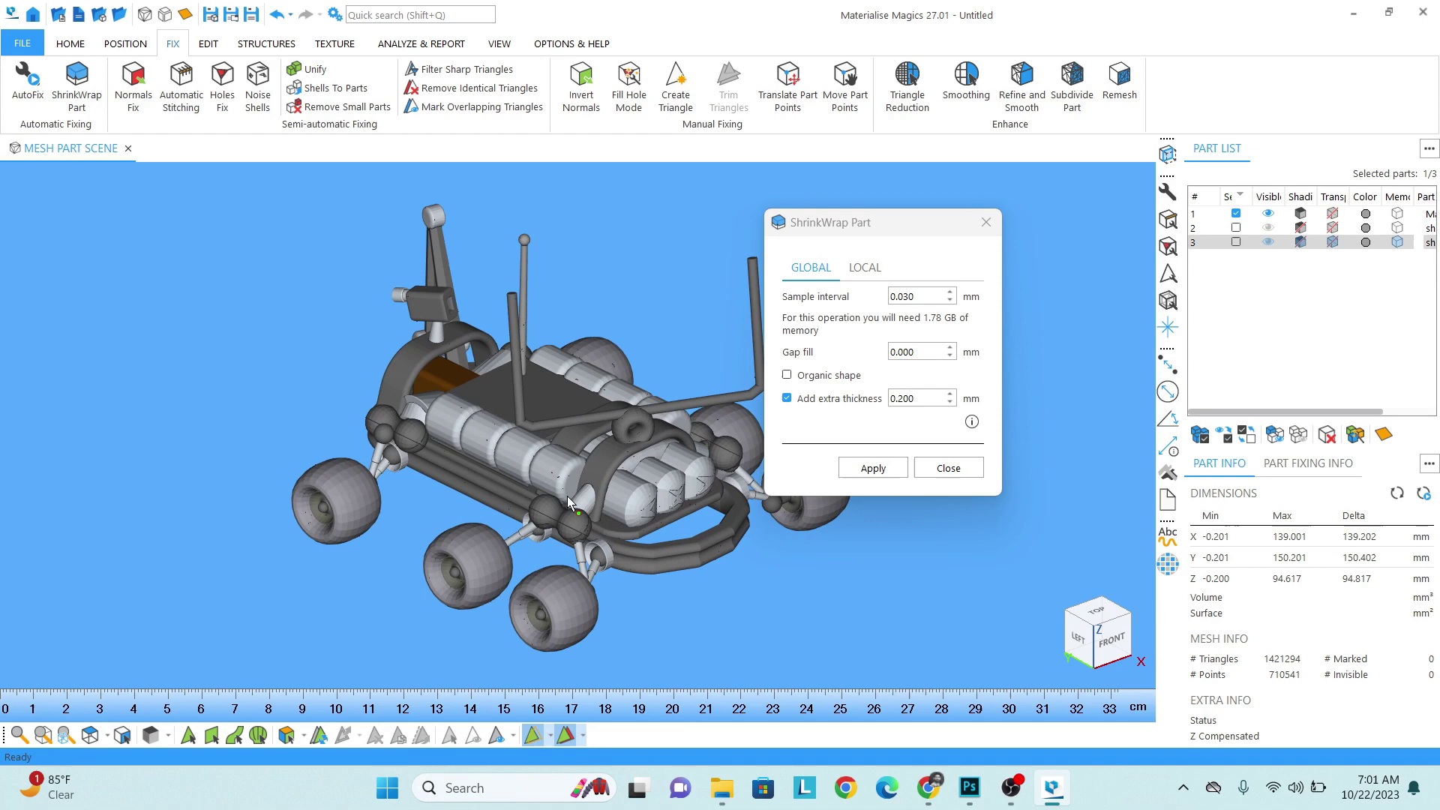
click(948, 468)
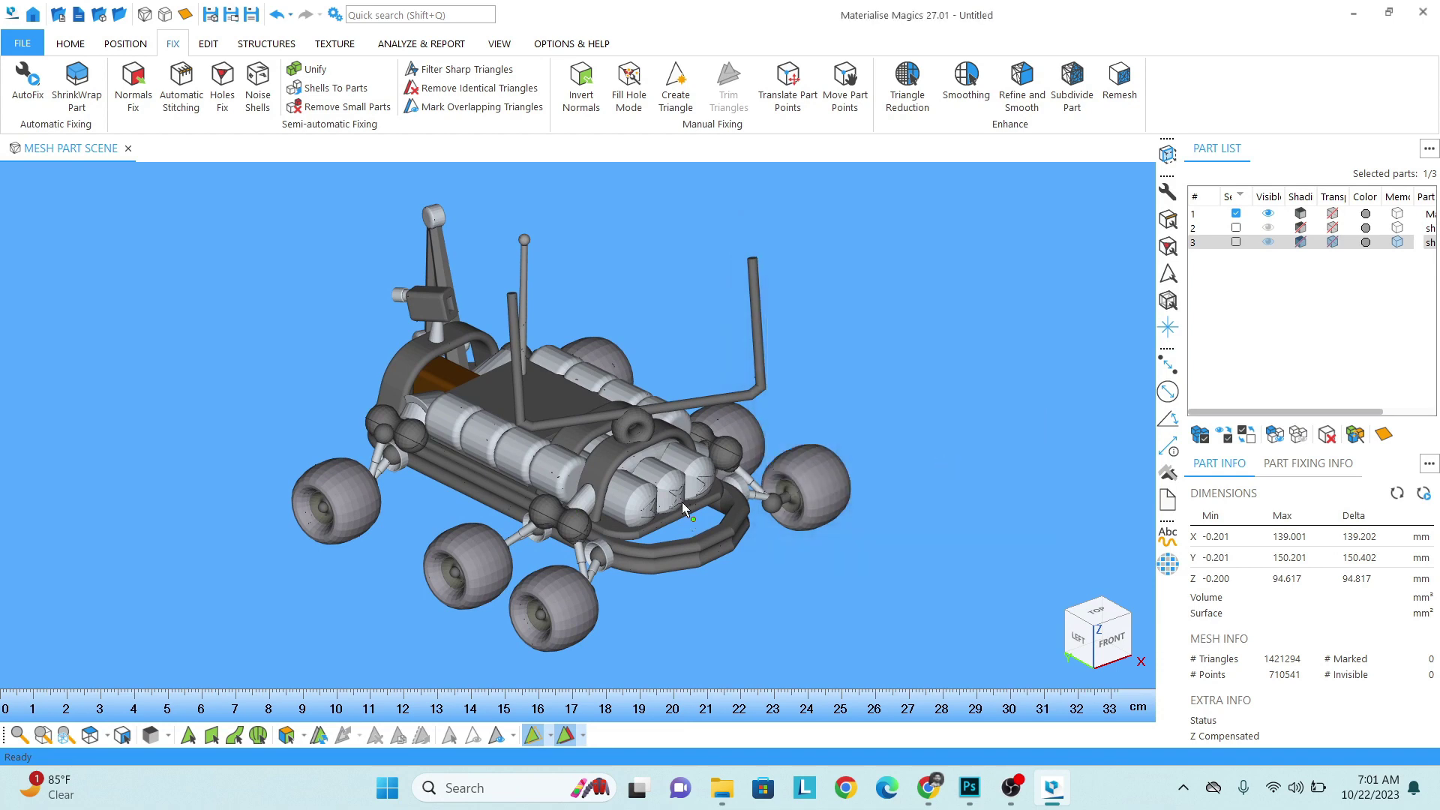
Step: Examine the shrink-wrapped rover's surfaces and edges up close and from several angles
right_drag(690, 511, 794, 544)
middle_drag(702, 510, 724, 382)
scroll(567, 441, up, 8)
right_drag(567, 440, 705, 218)
scroll(704, 217, down, 11)
right_drag(636, 363, 564, 431)
scroll(541, 390, up, 4)
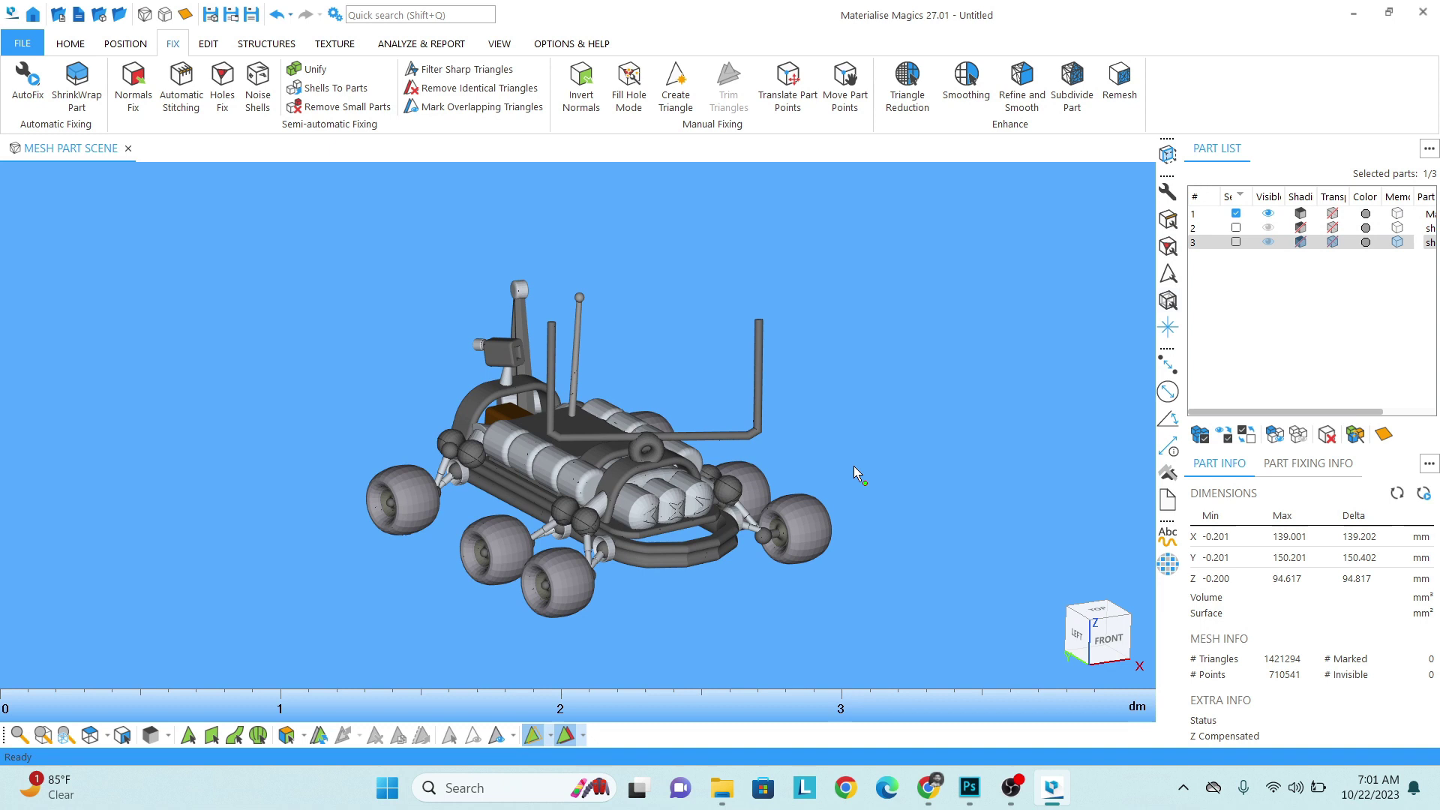
Step: Hide the rover body and show the separated antenna dish and solar panel parts
click(1268, 215)
click(1268, 227)
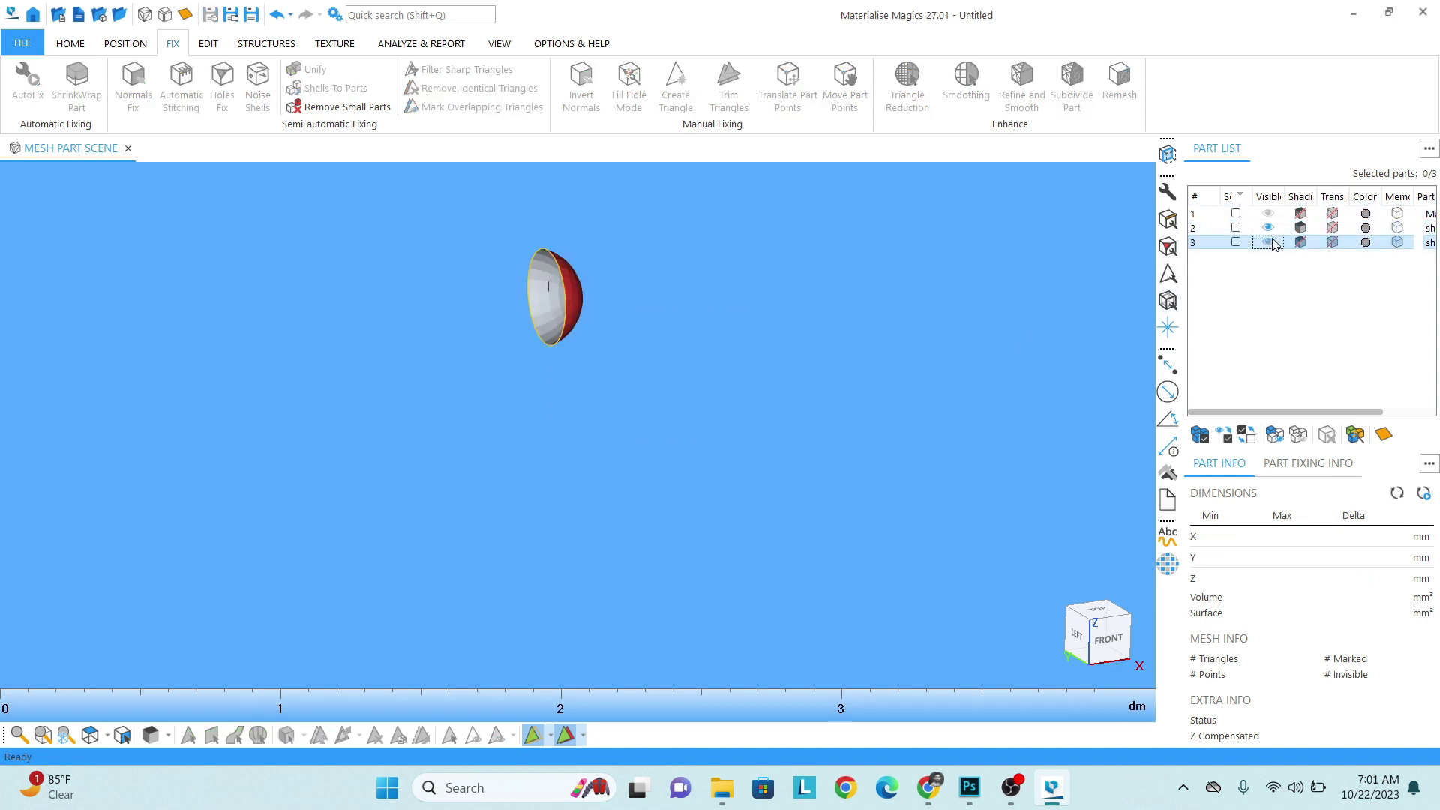
click(1267, 242)
right_drag(662, 369, 707, 394)
scroll(641, 358, up, 3)
scroll(642, 359, up, 1)
middle_drag(642, 359, 635, 400)
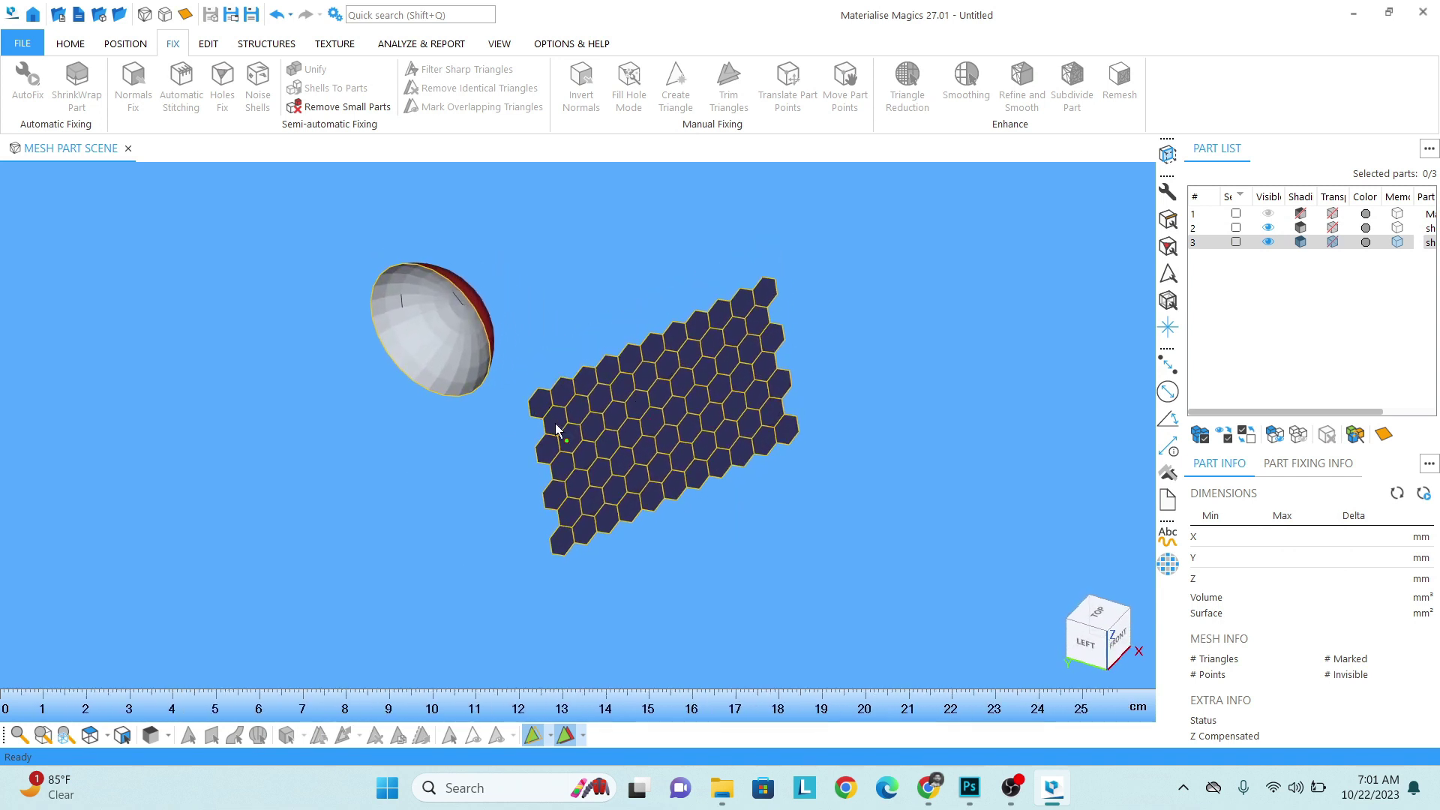
middle_drag(519, 411, 542, 441)
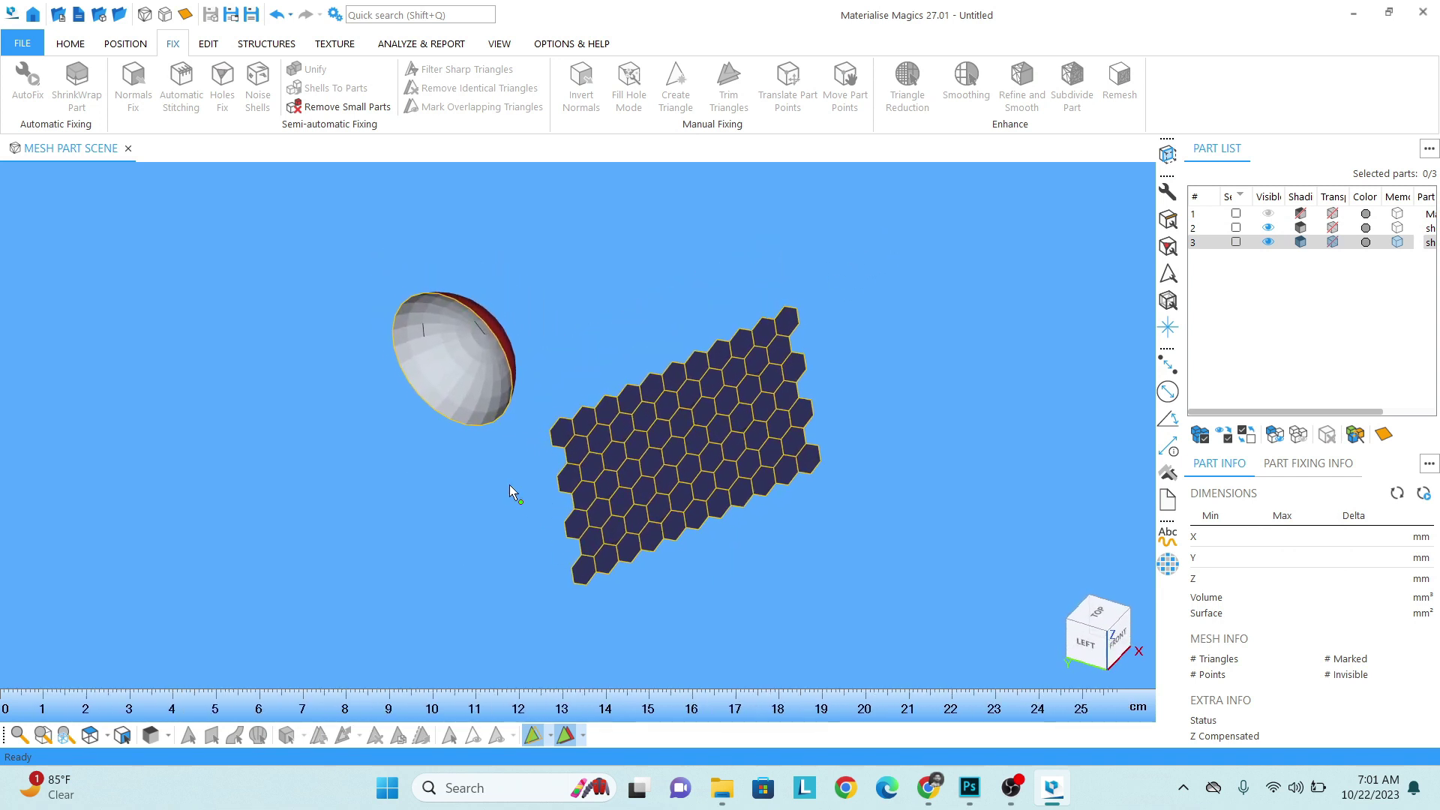
right_drag(513, 433, 516, 409)
scroll(536, 434, down, 1)
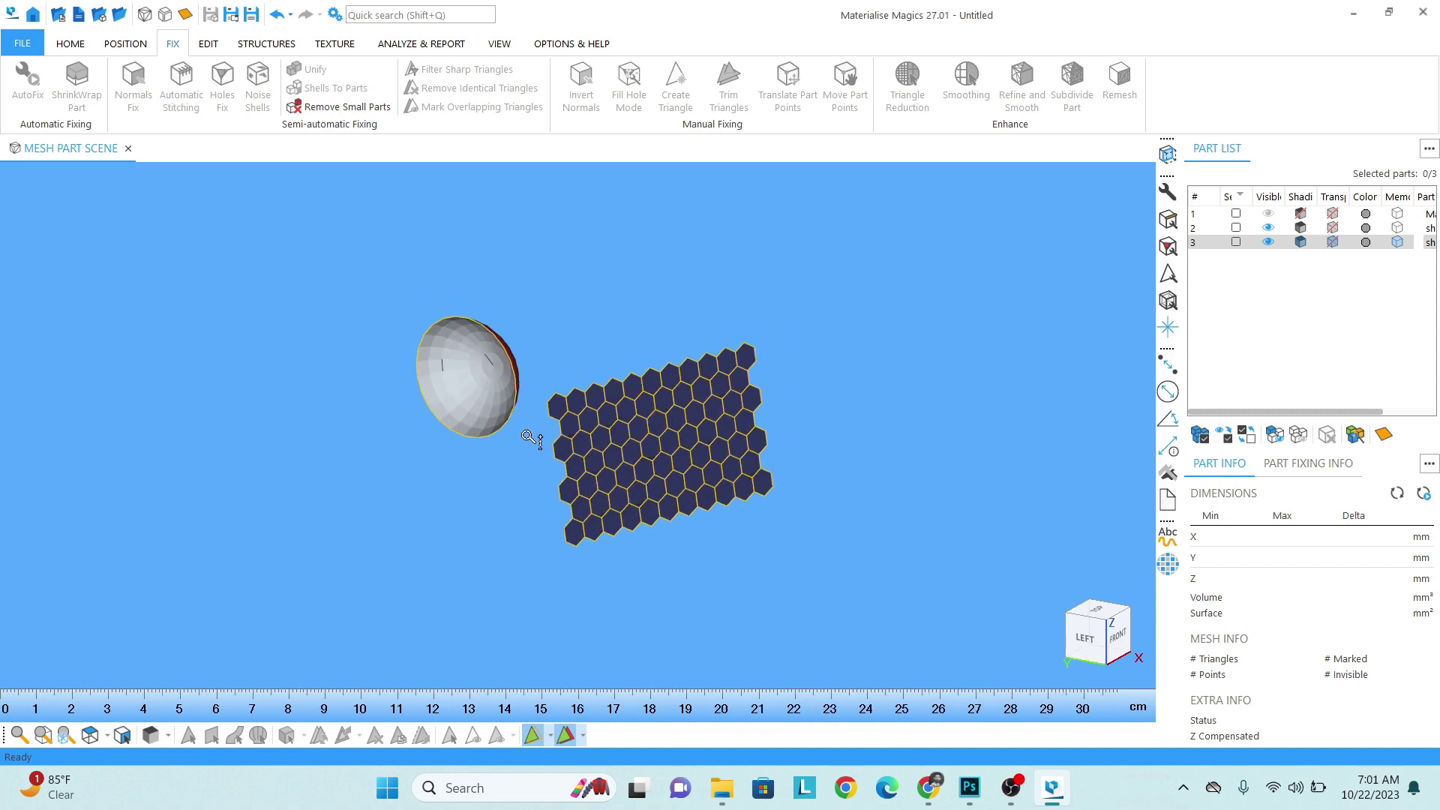
Step: Convert the dish and solar panel surfaces into solids with Surface to Solid, using a 2.5 mm shell thickness and 0.4 mm detail size
drag(855, 249, 286, 611)
click(69, 45)
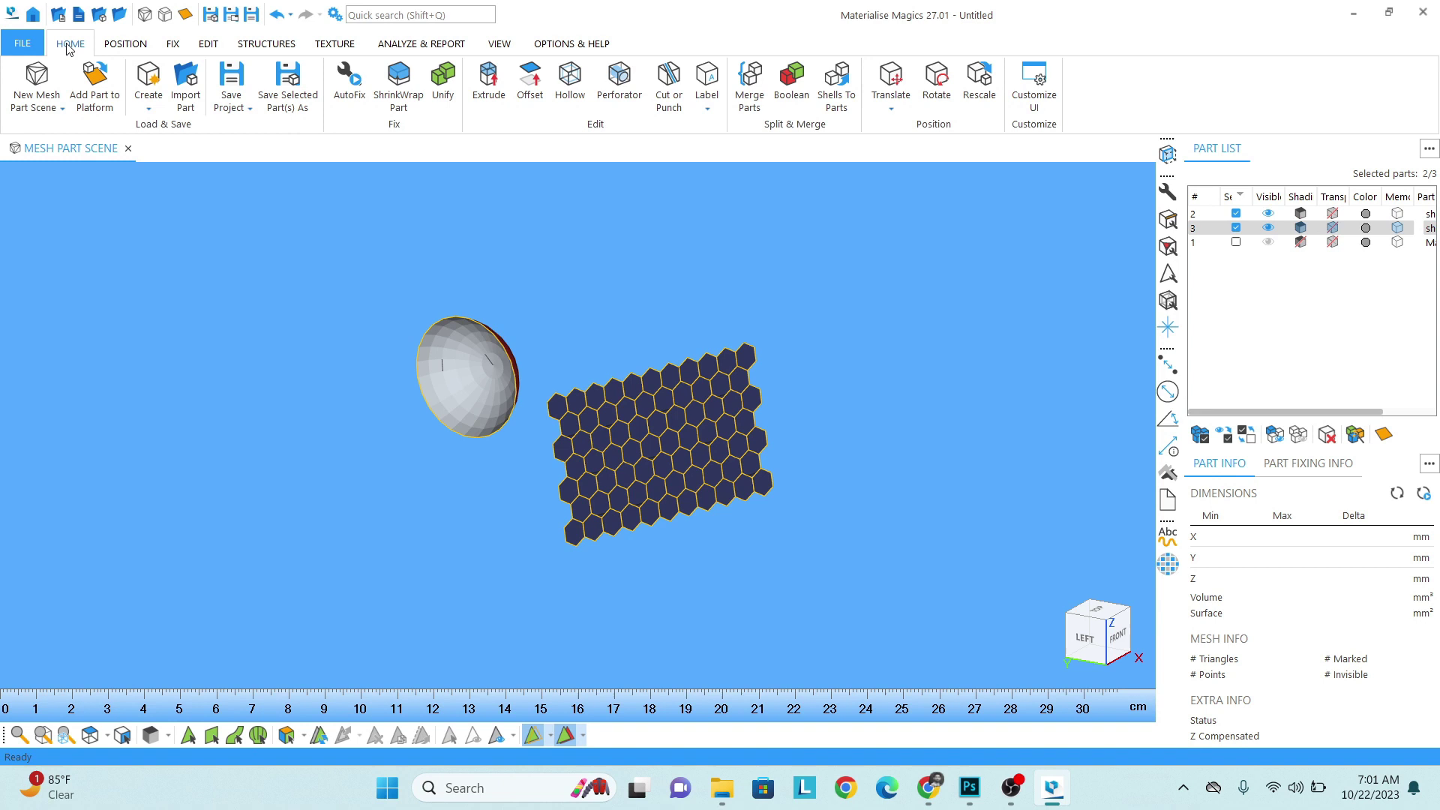
click(207, 45)
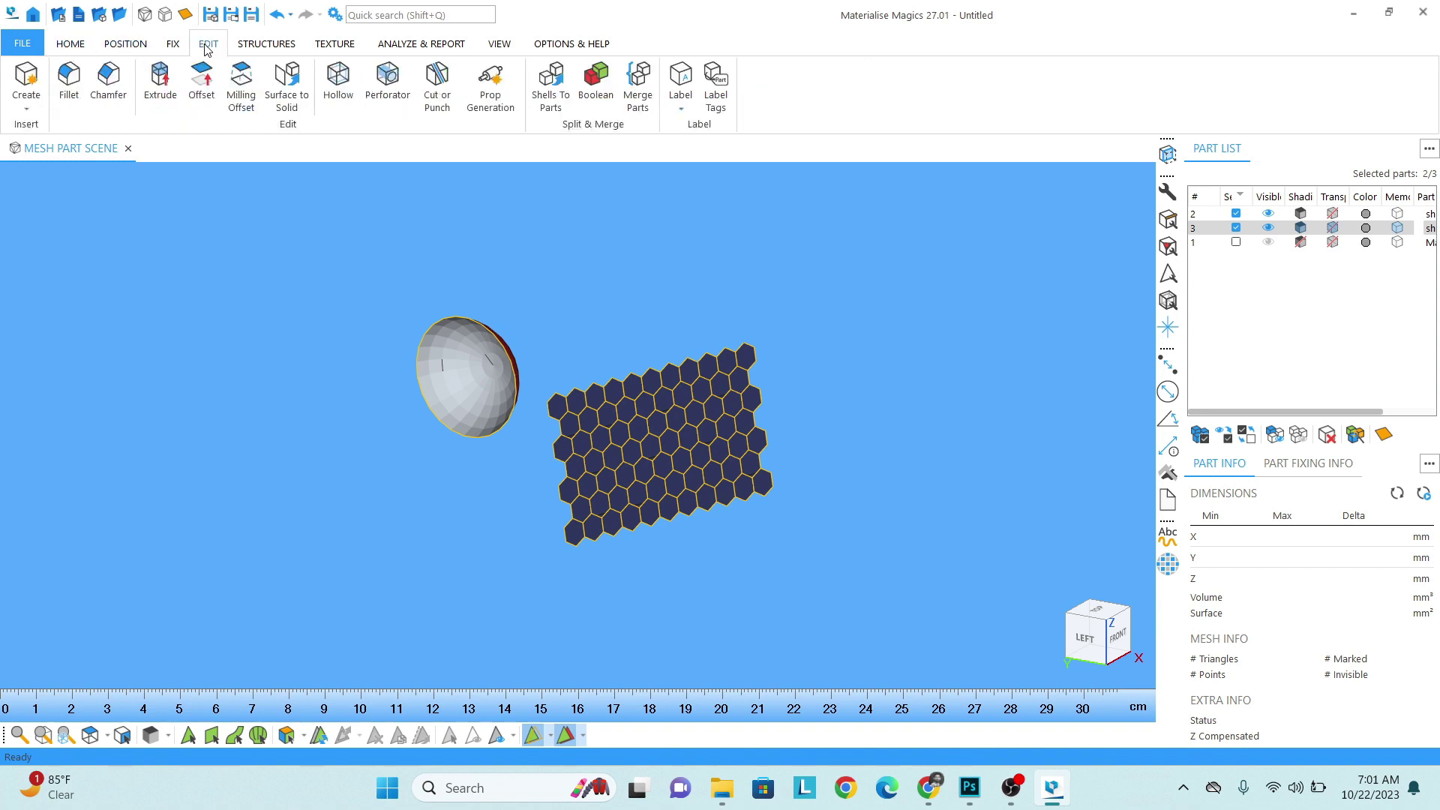
click(292, 90)
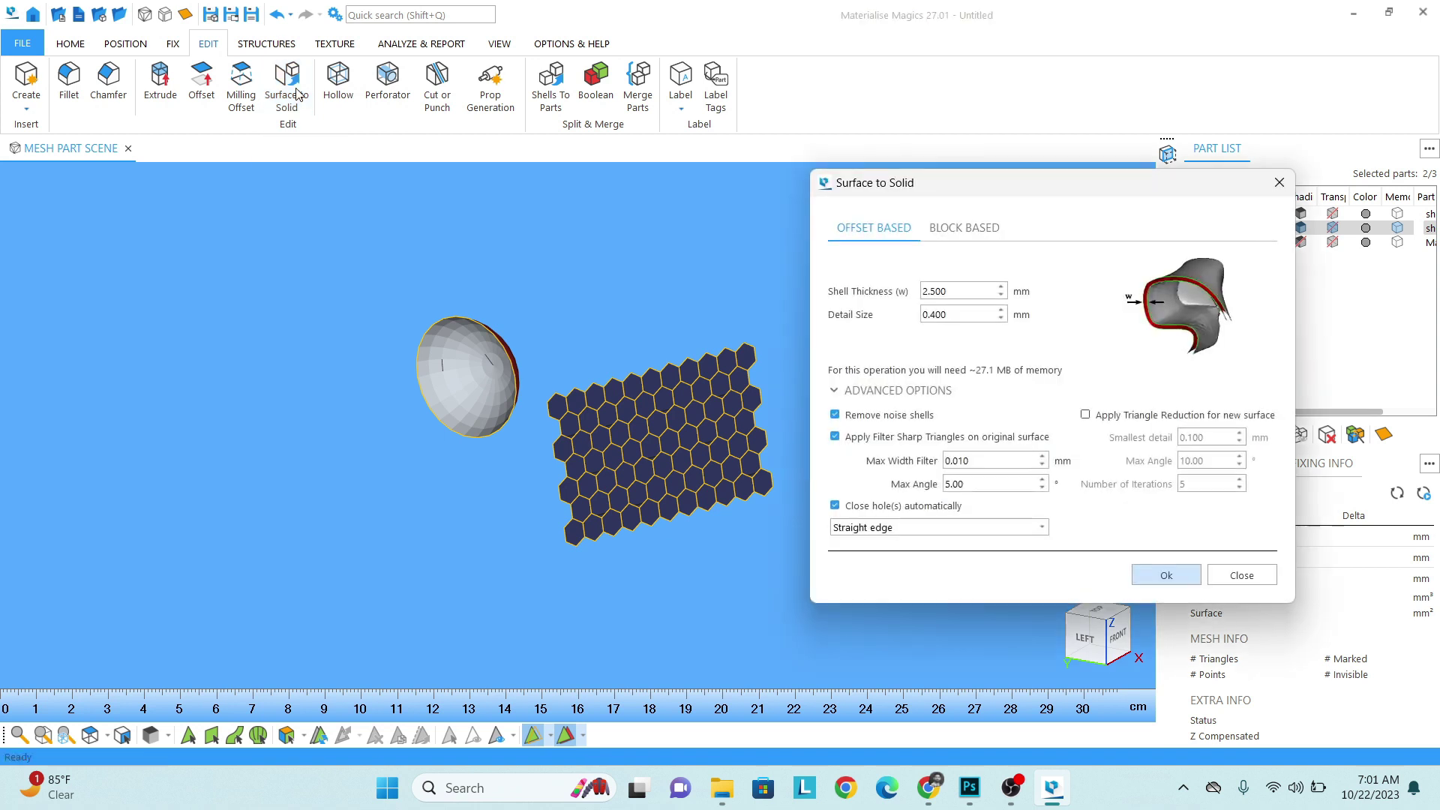
drag(923, 193, 711, 188)
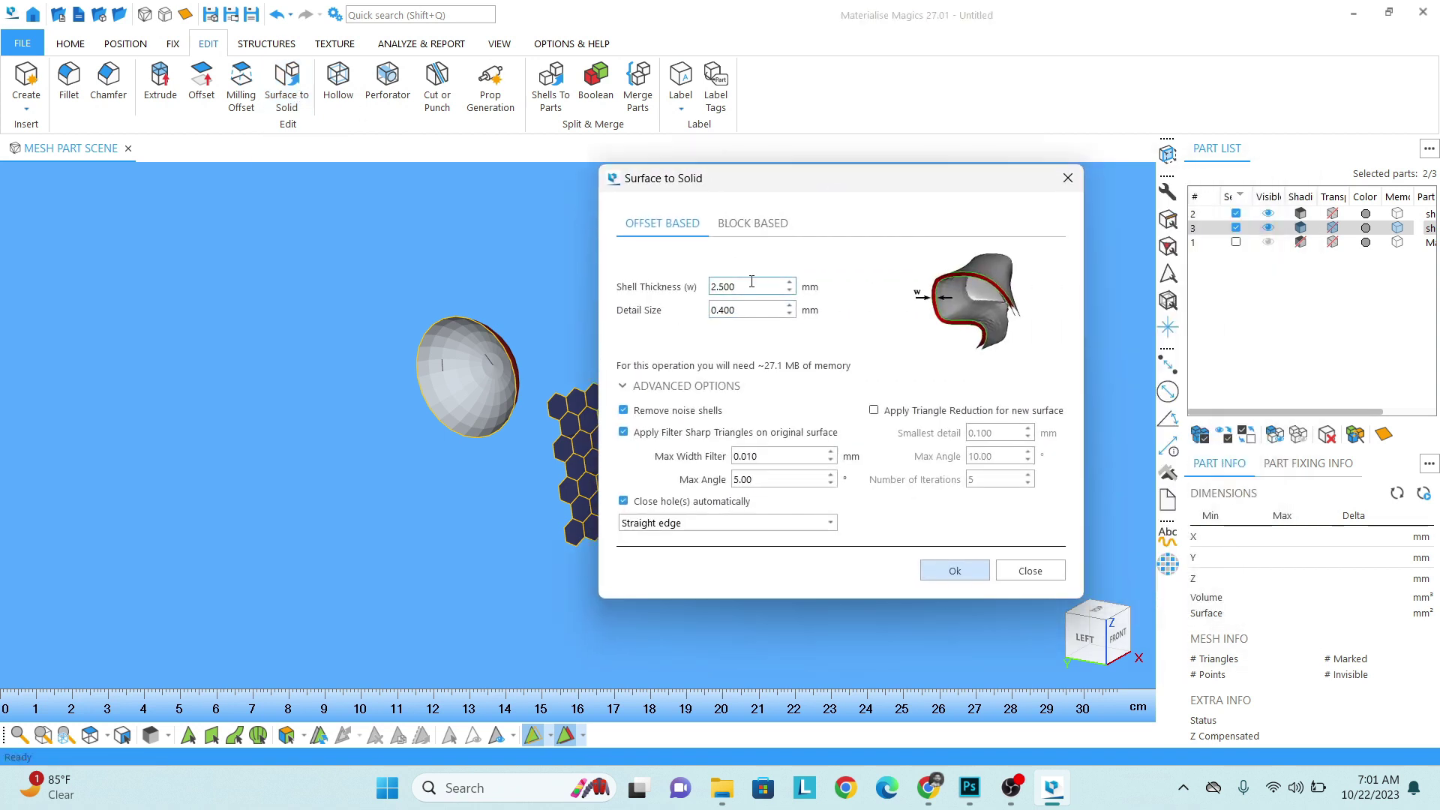
drag(740, 289, 662, 293)
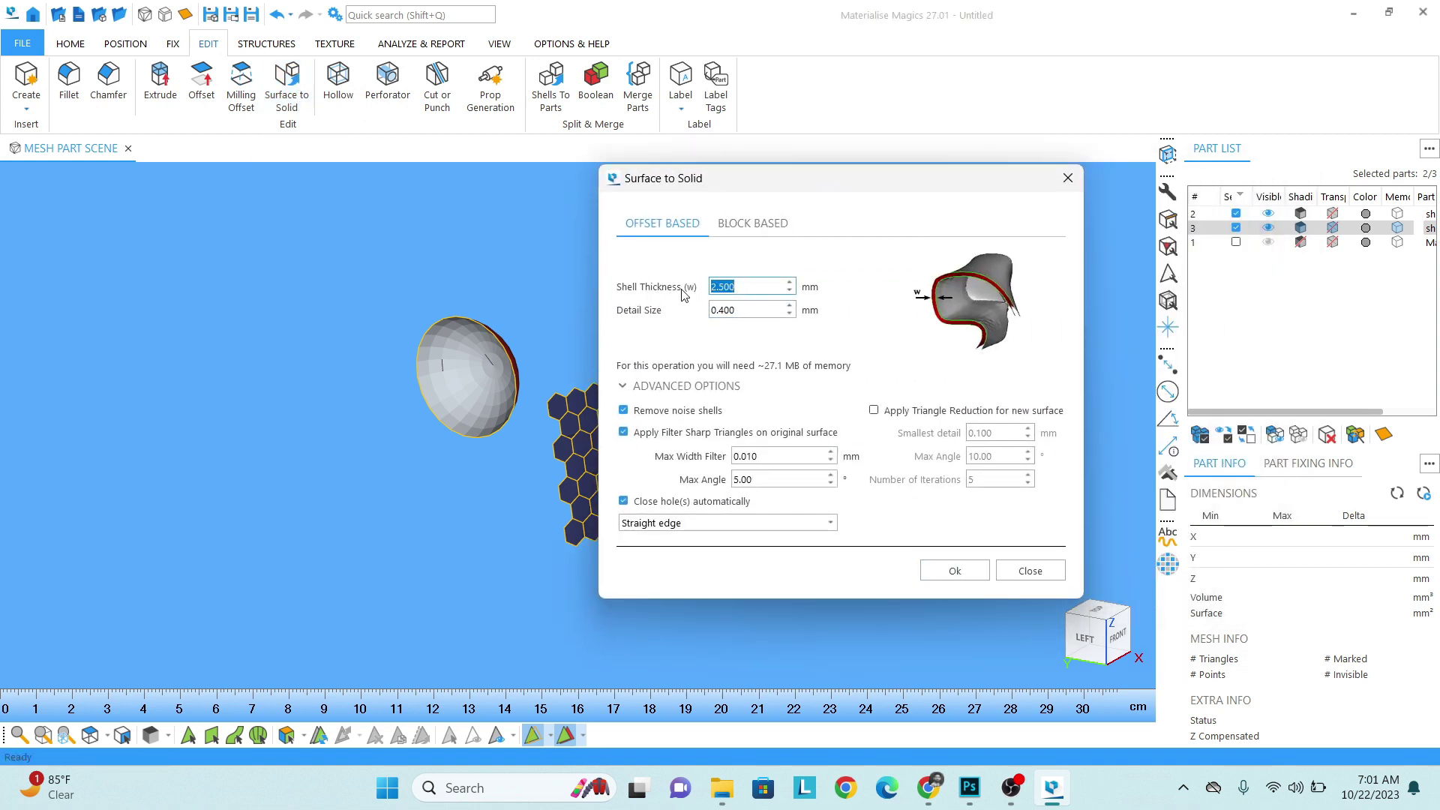
text(2)
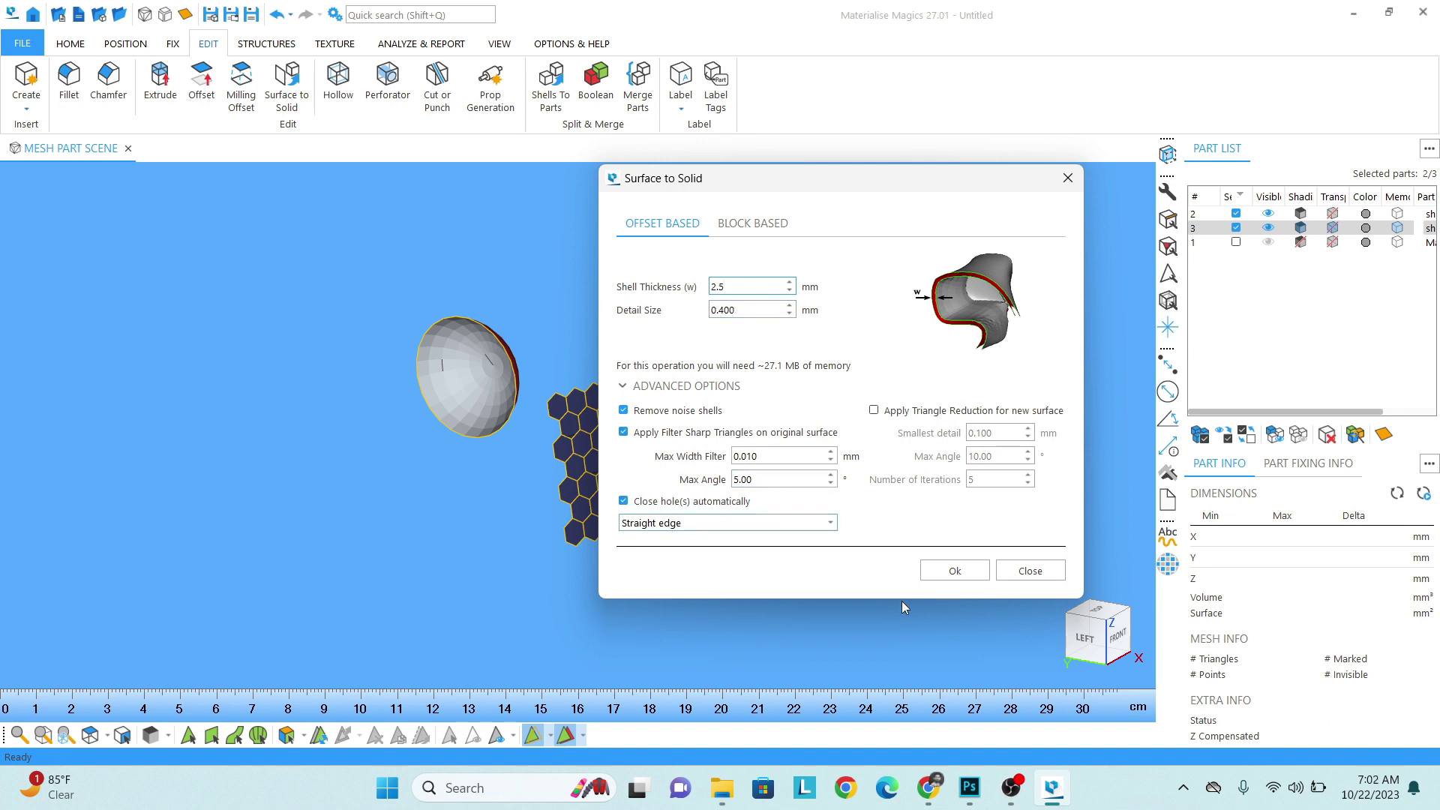
click(954, 572)
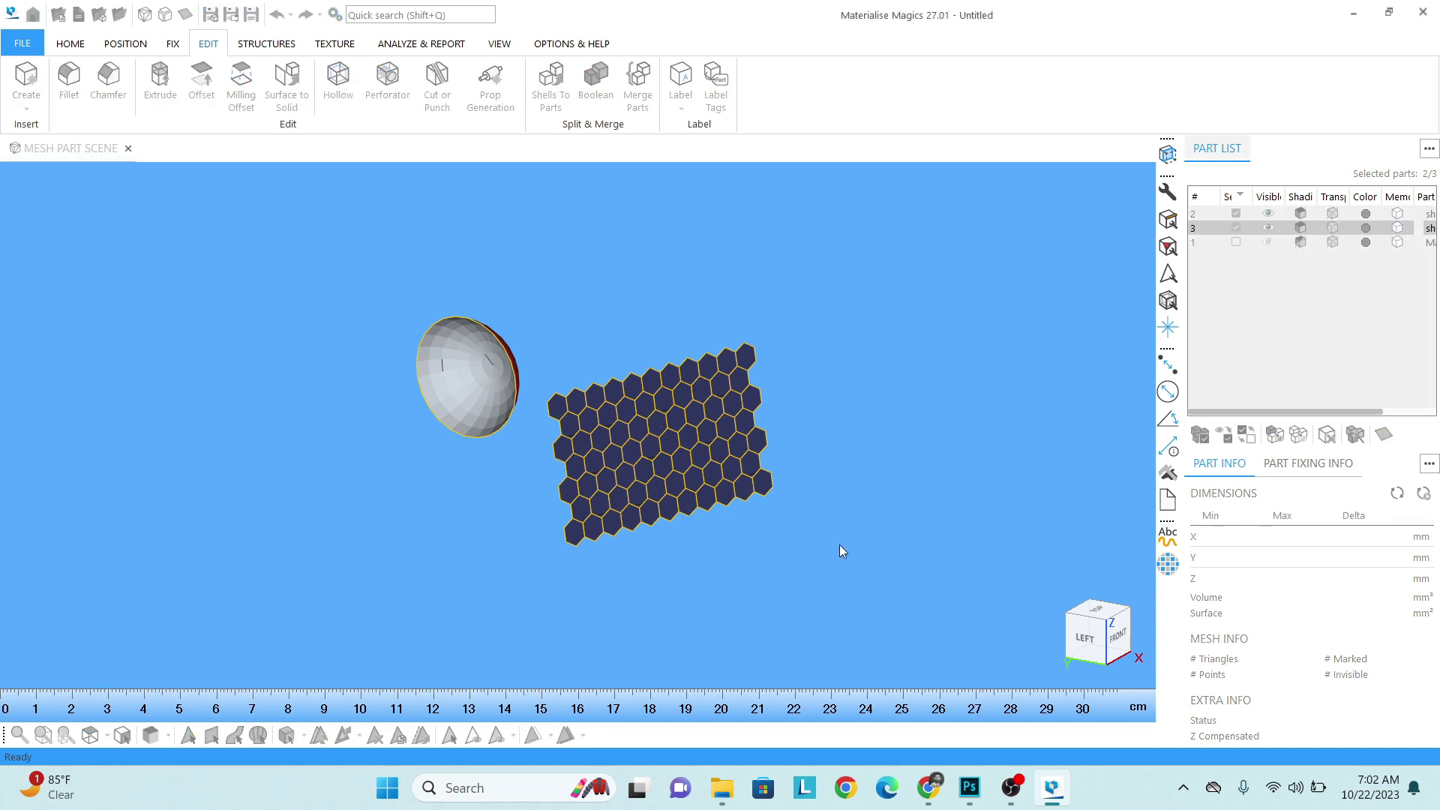
right_drag(839, 544, 603, 440)
scroll(667, 419, up, 3)
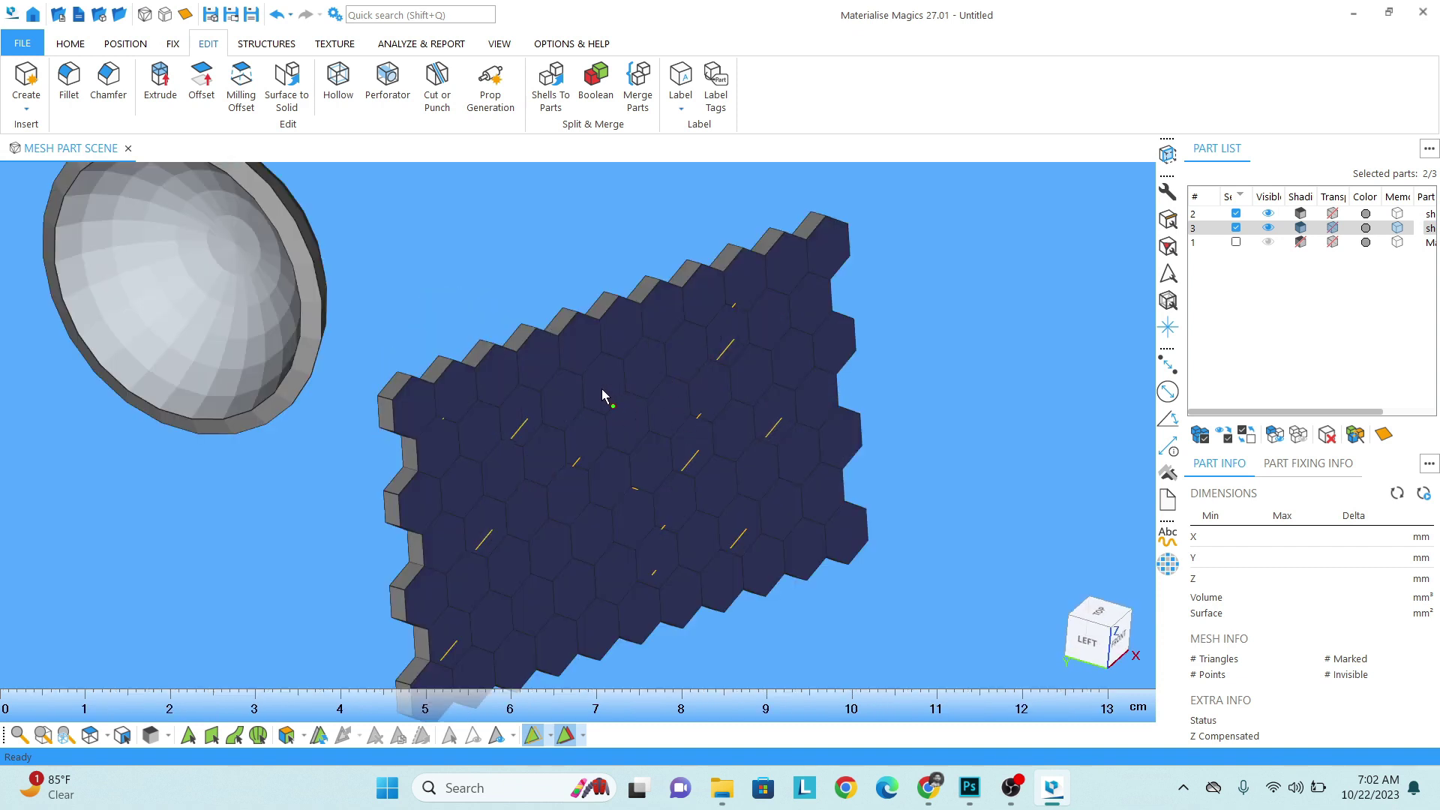
Step: Run AutoFix with the default profile on the dish and solar panel solids
click(173, 43)
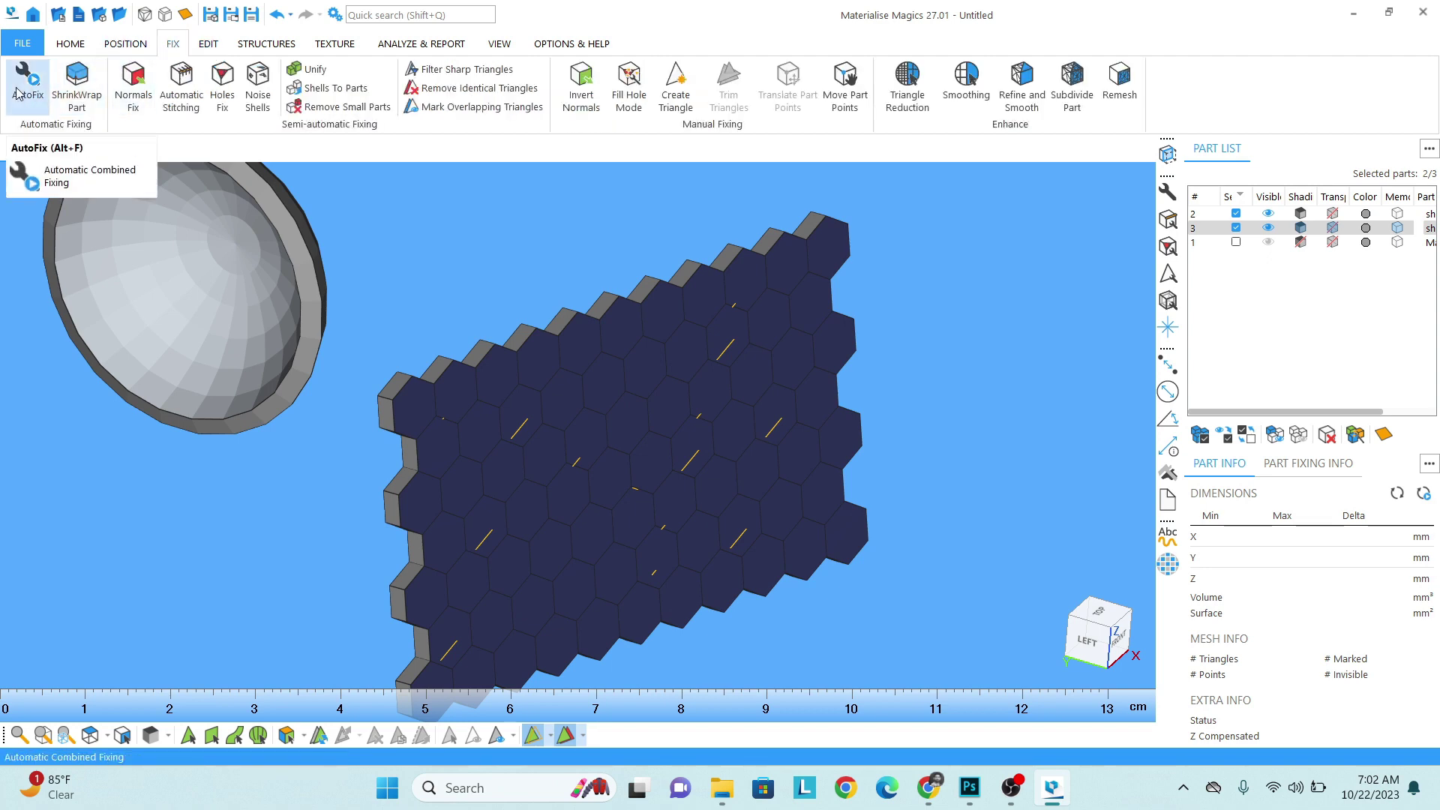
click(1167, 192)
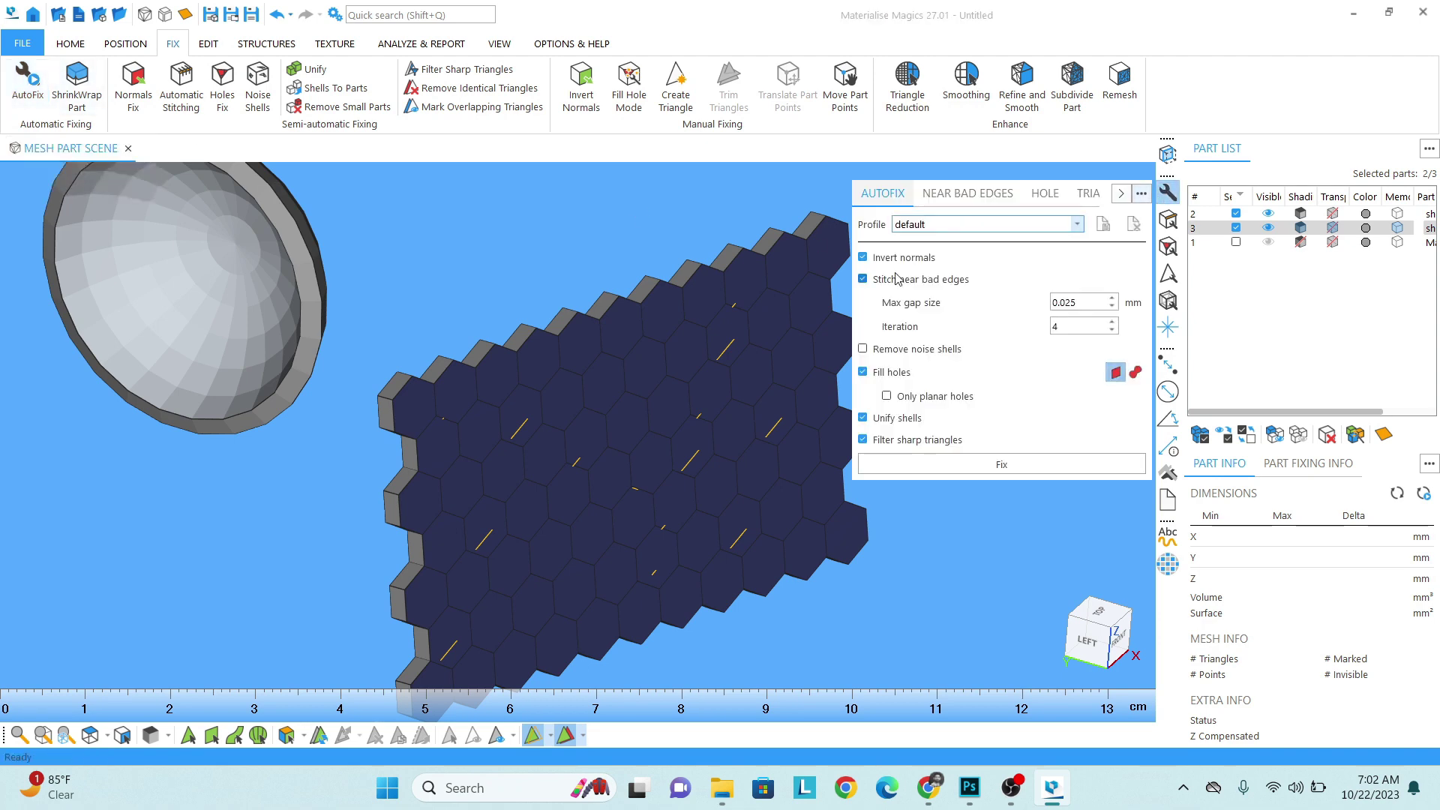
click(1001, 464)
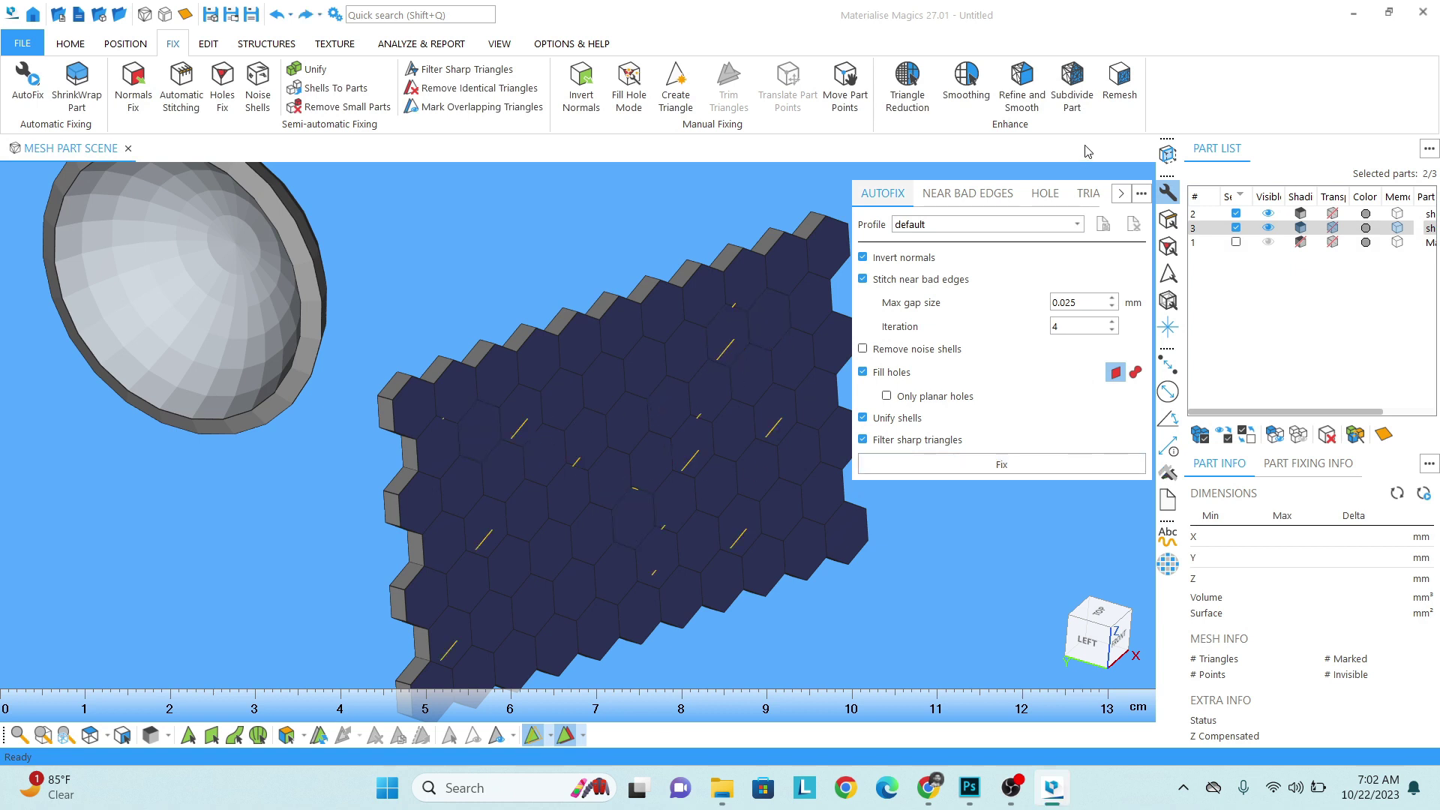
Step: Close the AutoFix tool page to clear the view of the dish and solar panel
click(1121, 194)
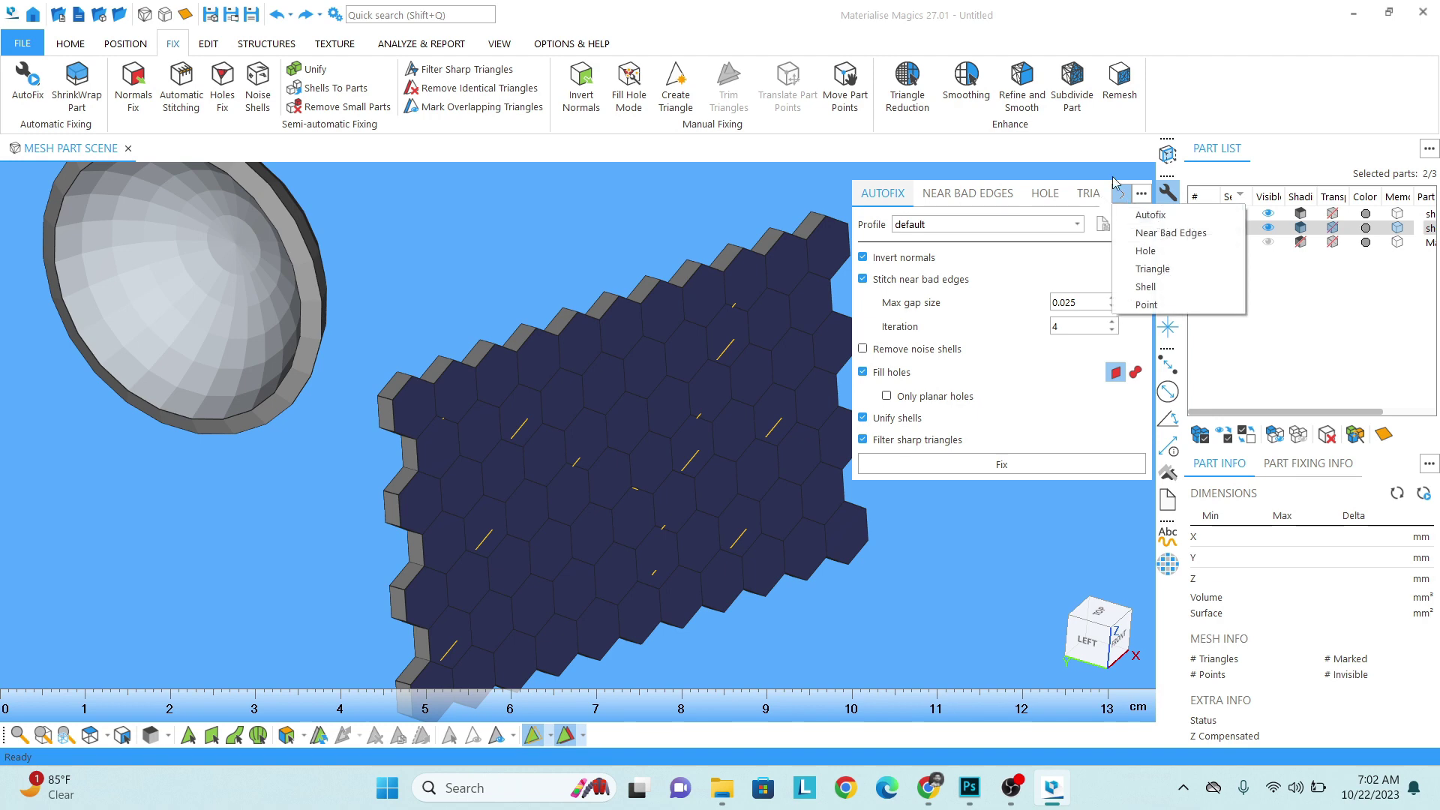
click(1139, 194)
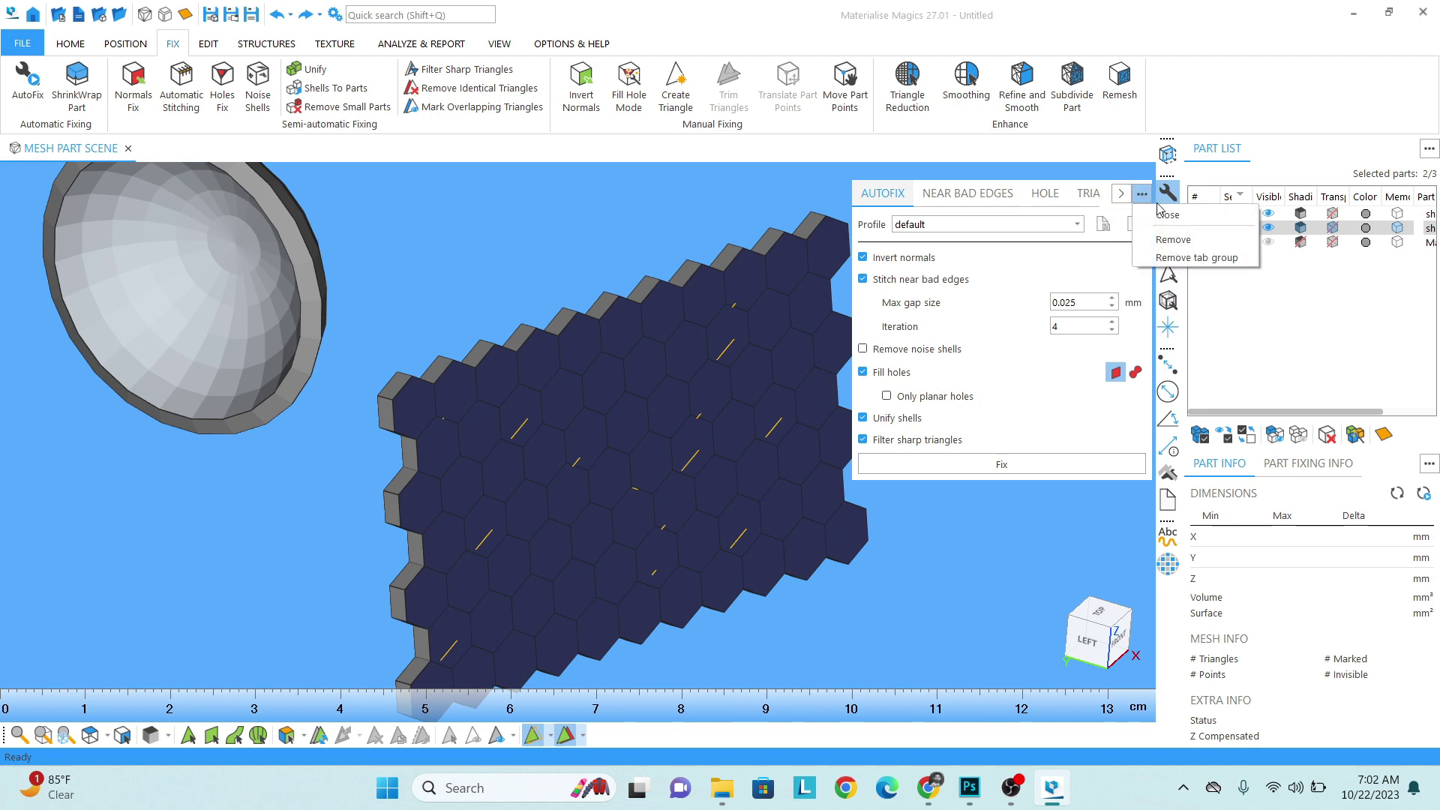
click(1162, 213)
scroll(697, 383, down, 5)
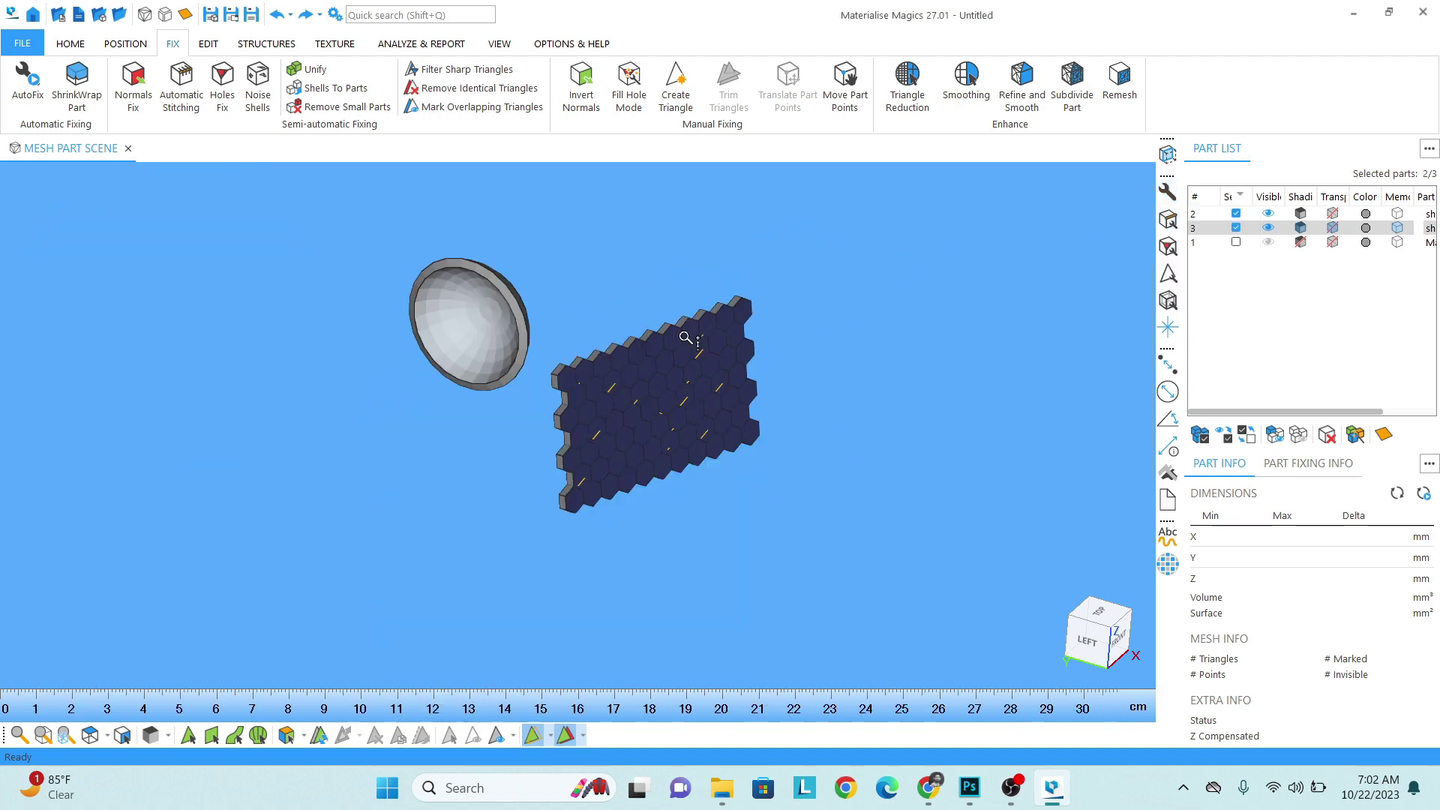
scroll(664, 390, up, 4)
Step: ShrinkWrap the solar panel part with a 0.02 mm sample interval, 0 mm gap fill and extra thickness enabled
click(607, 415)
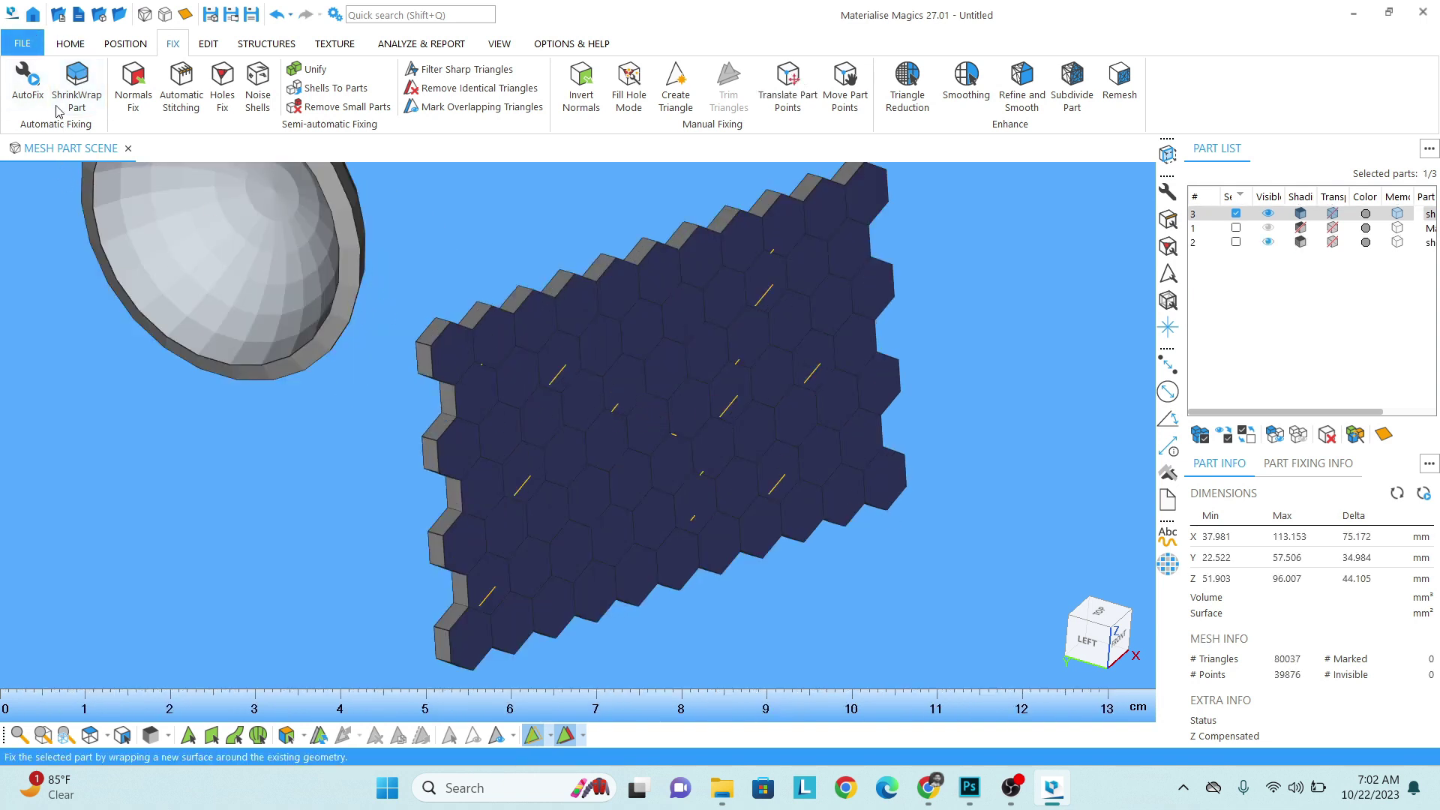
click(77, 82)
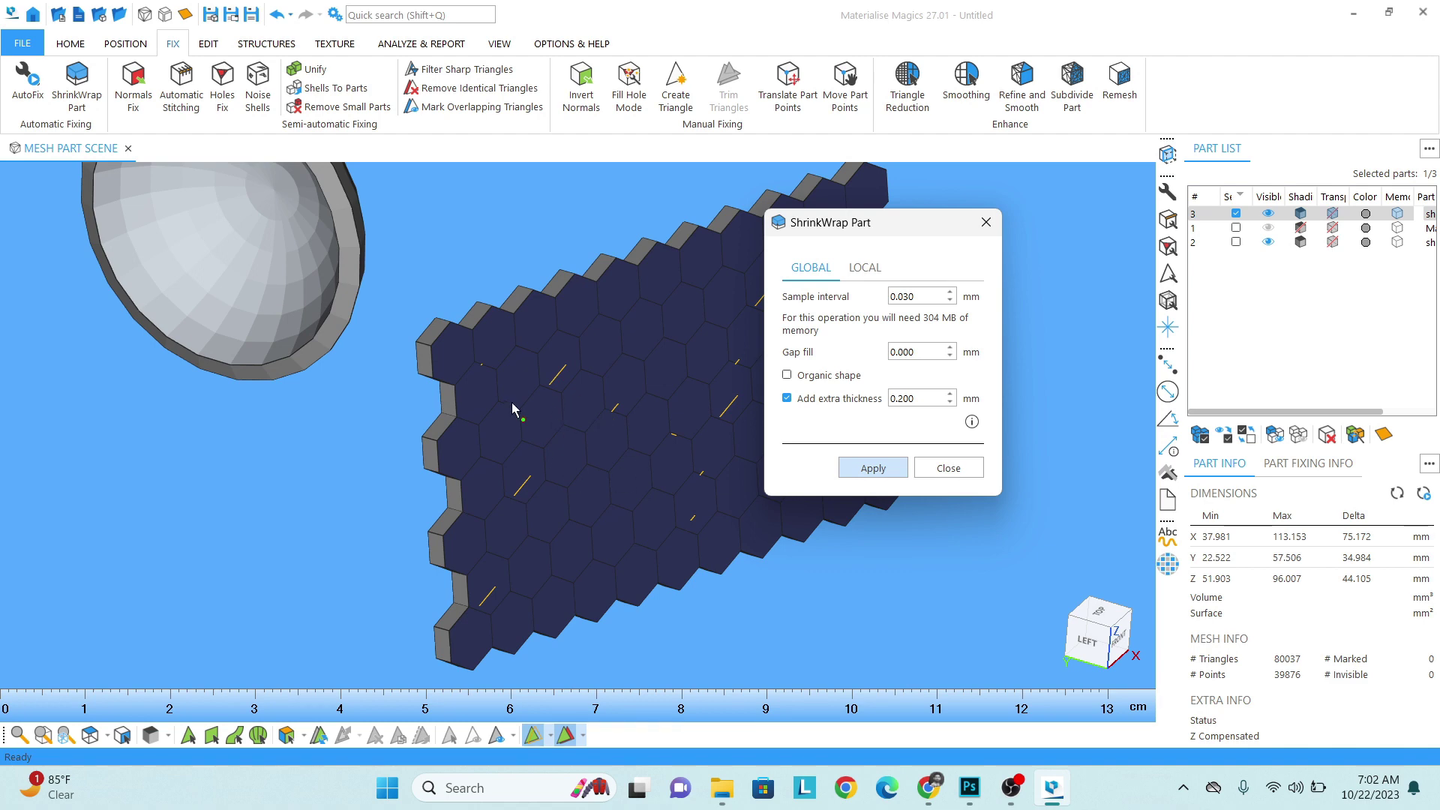
double_click(922, 297)
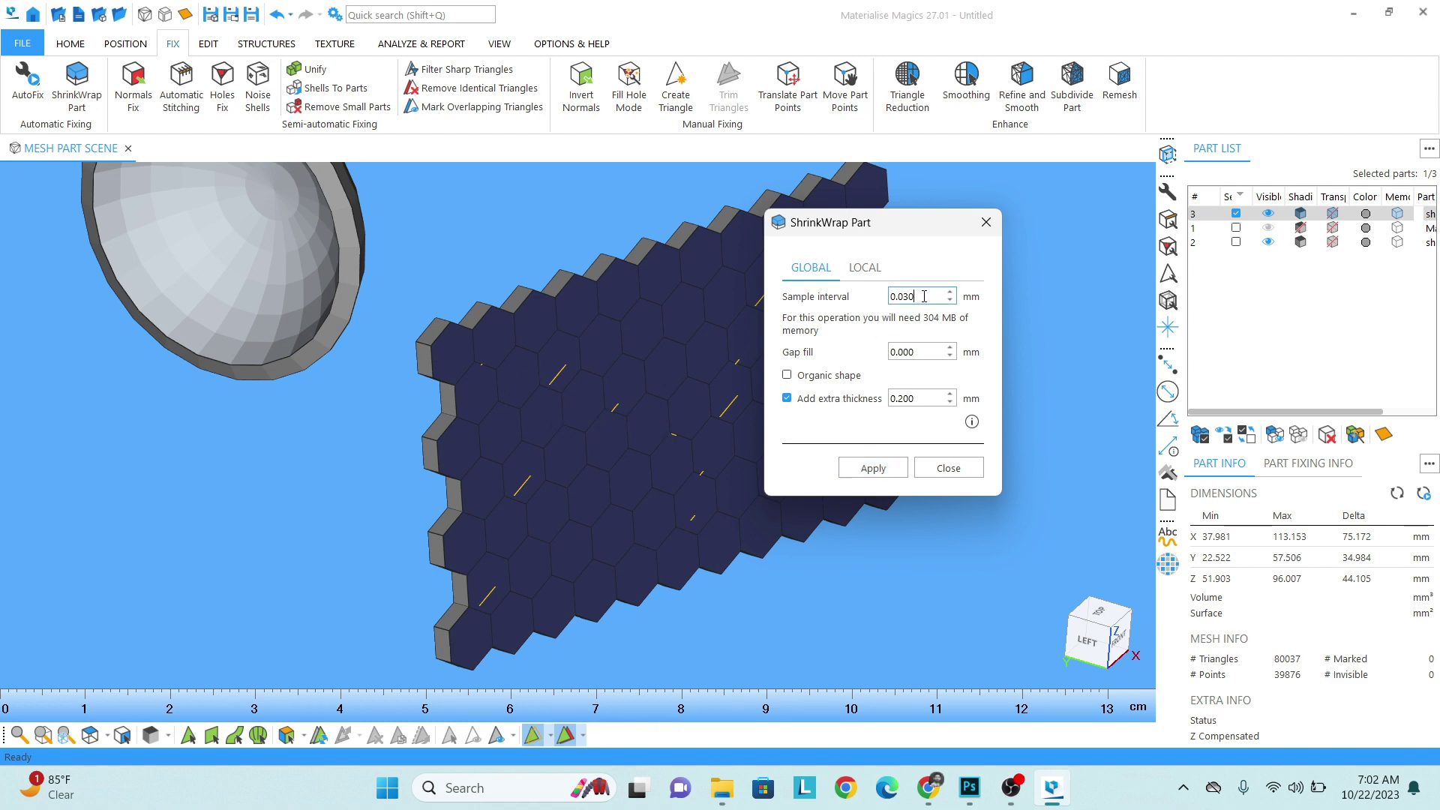
text(0)
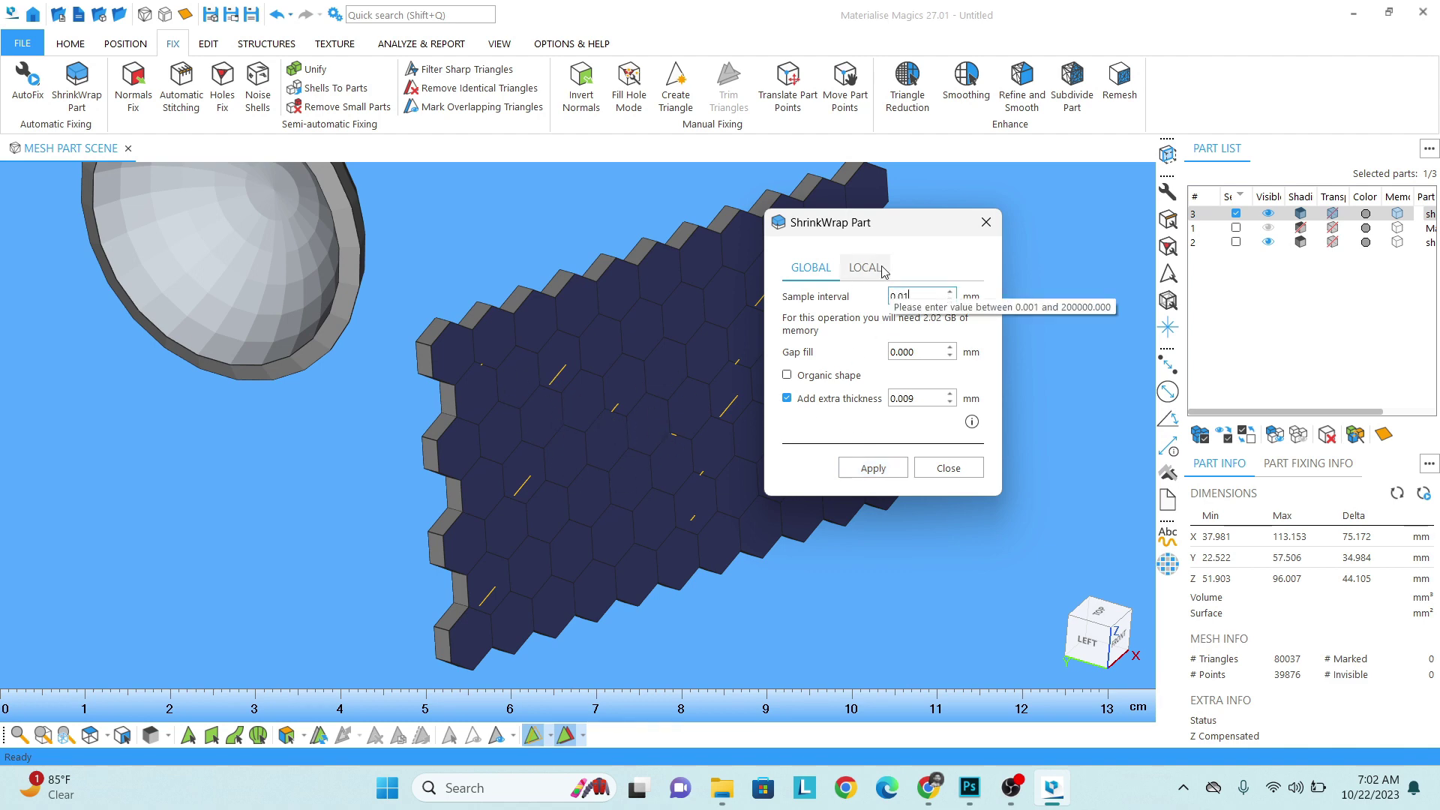
text(.01)
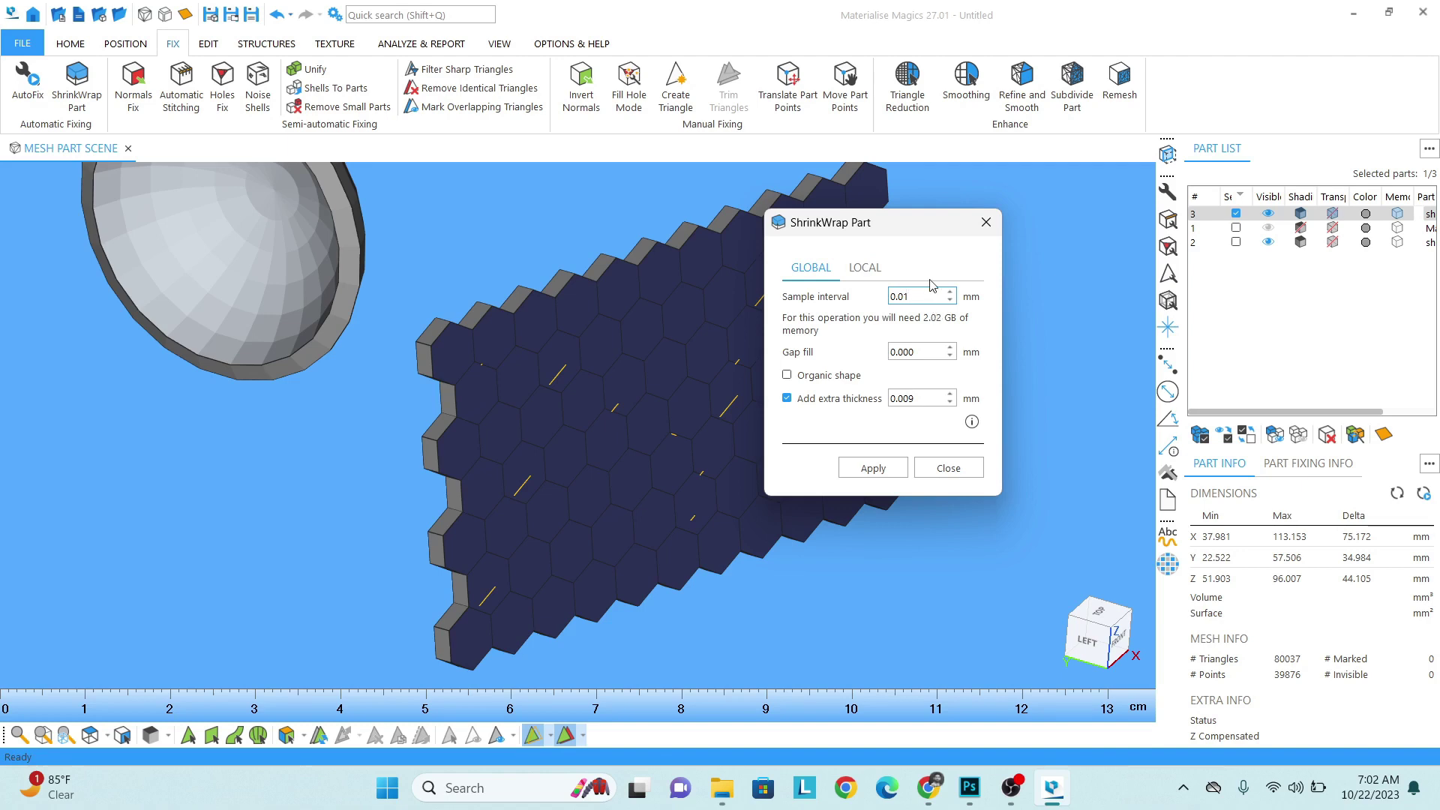
key(BackSpace)
text(2)
click(886, 470)
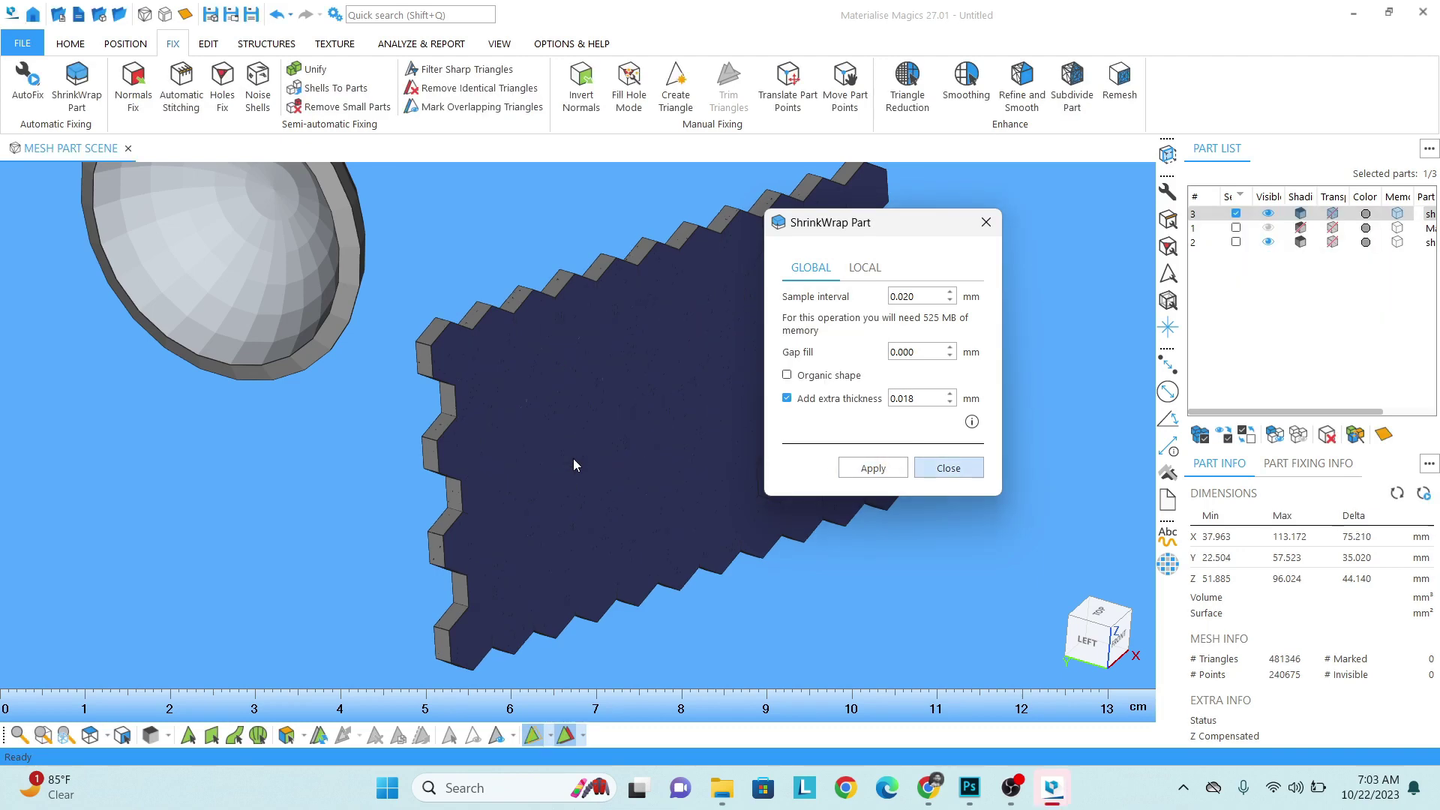
click(947, 470)
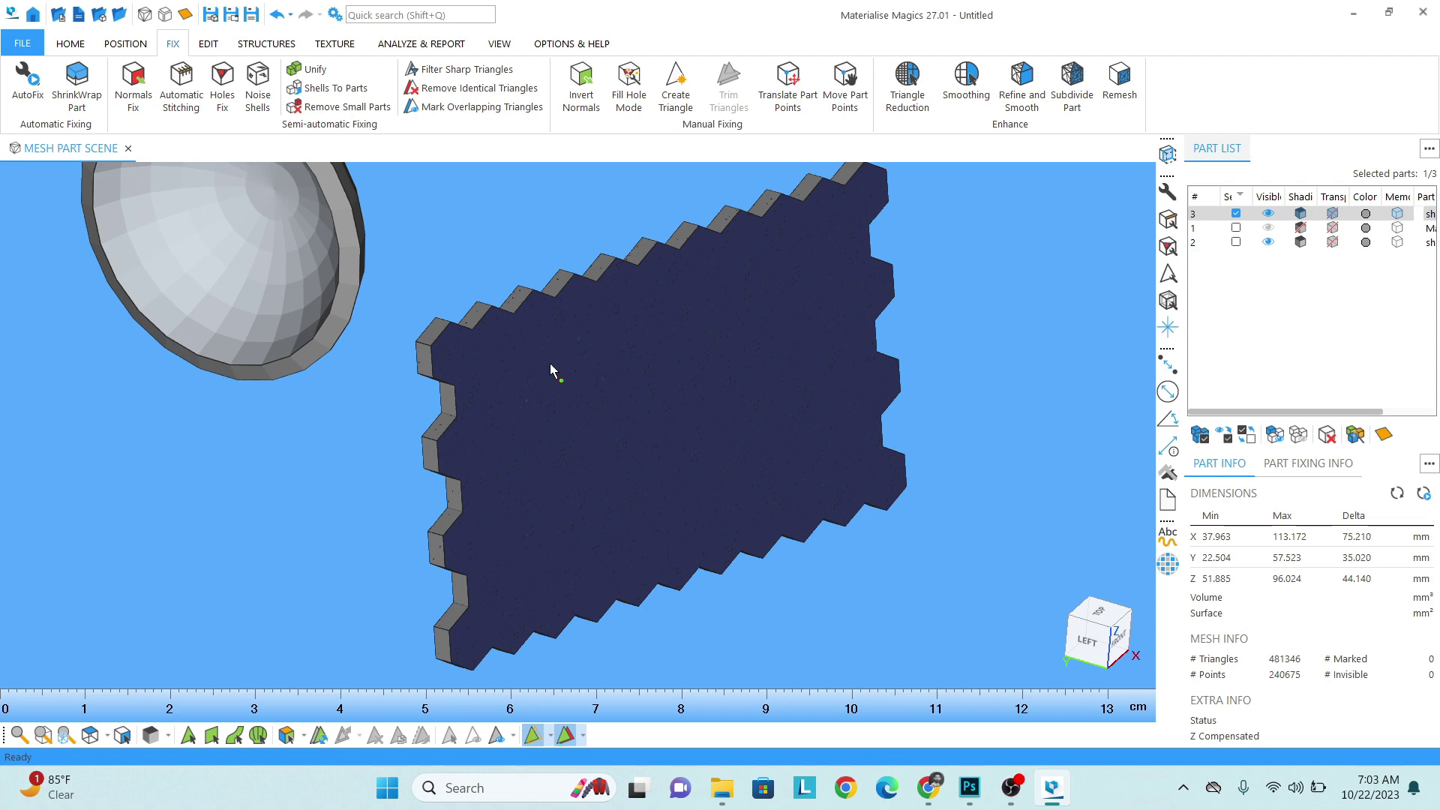
Step: Show the rover body again and examine it together with the dish and solar panel
mouse_move(553, 372)
right_down()
mouse_move(572, 392)
mouse_move(530, 290)
mouse_move(507, 299)
mouse_move(528, 325)
mouse_move(461, 328)
mouse_move(559, 327)
mouse_move(572, 354)
mouse_move(542, 372)
right_up()
scroll(570, 353, down, 5)
scroll(545, 371, up, 5)
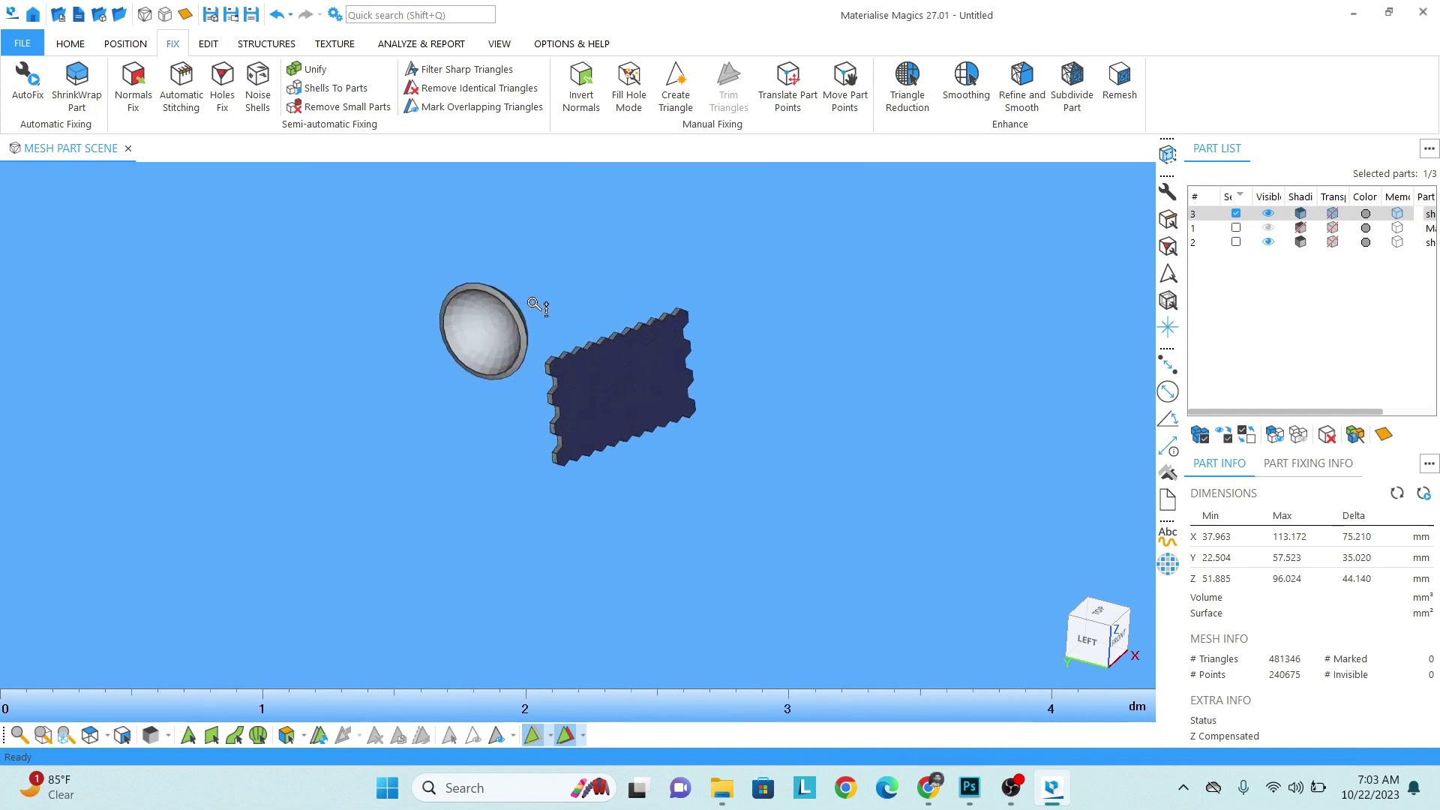
middle_drag(545, 366, 543, 366)
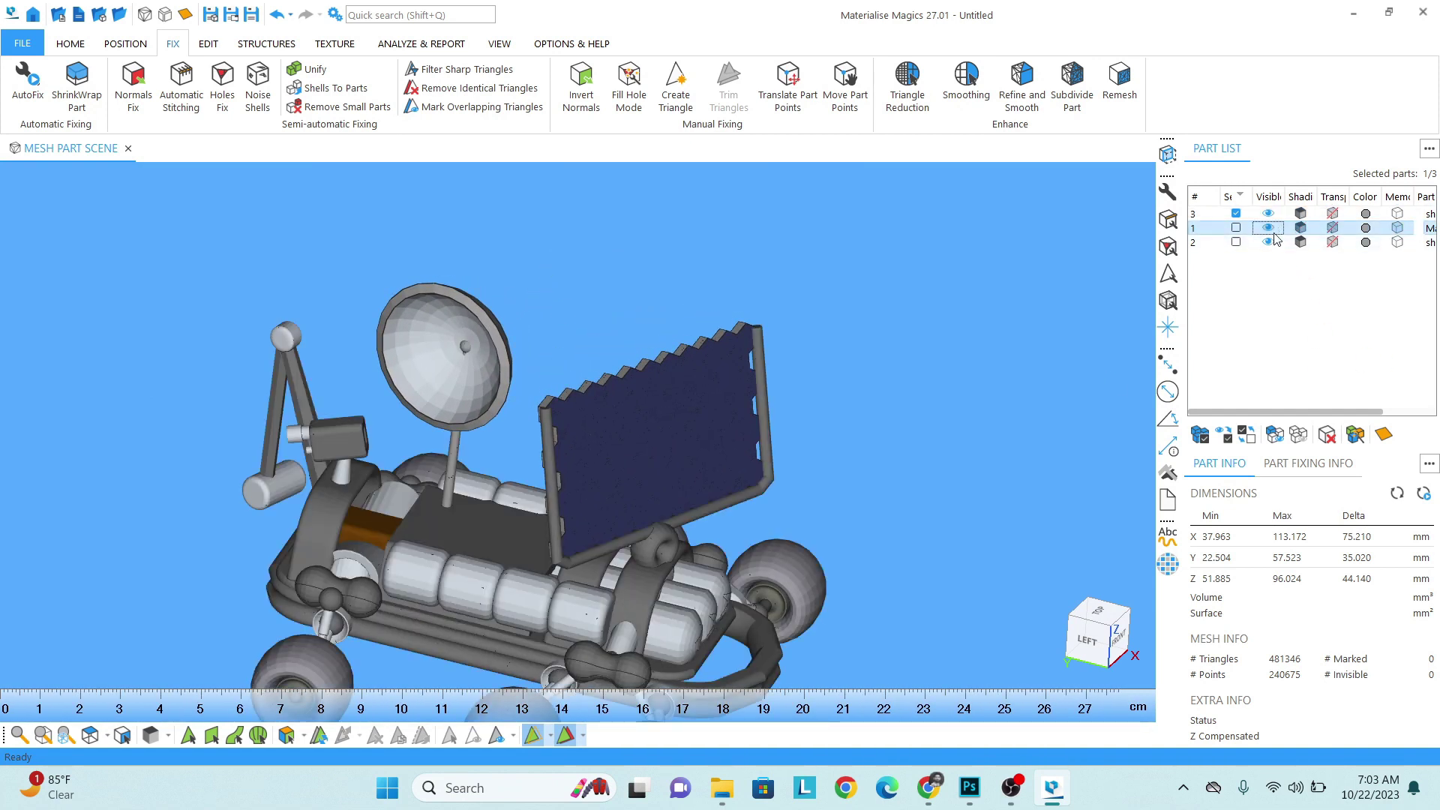
mouse_move(595, 537)
right_down()
mouse_move(584, 521)
mouse_move(600, 531)
right_up()
scroll(600, 525, down, 5)
middle_drag(596, 510, 568, 452)
right_drag(569, 451, 594, 484)
scroll(597, 498, up, 2)
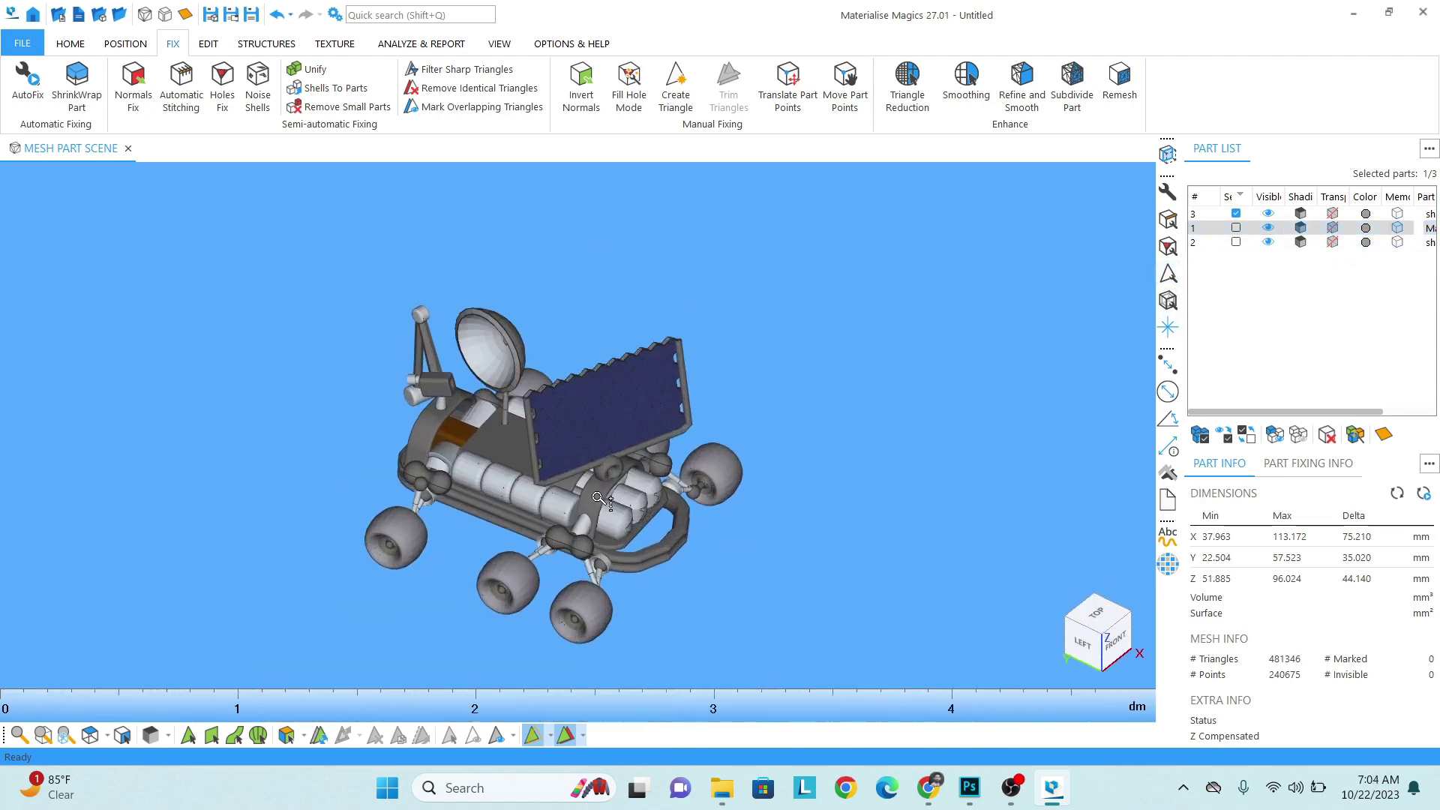
scroll(597, 498, up, 1)
middle_drag(599, 430, 589, 405)
Step: Merge the rover body, antenna dish and solar panel into a single part
drag(746, 226, 258, 638)
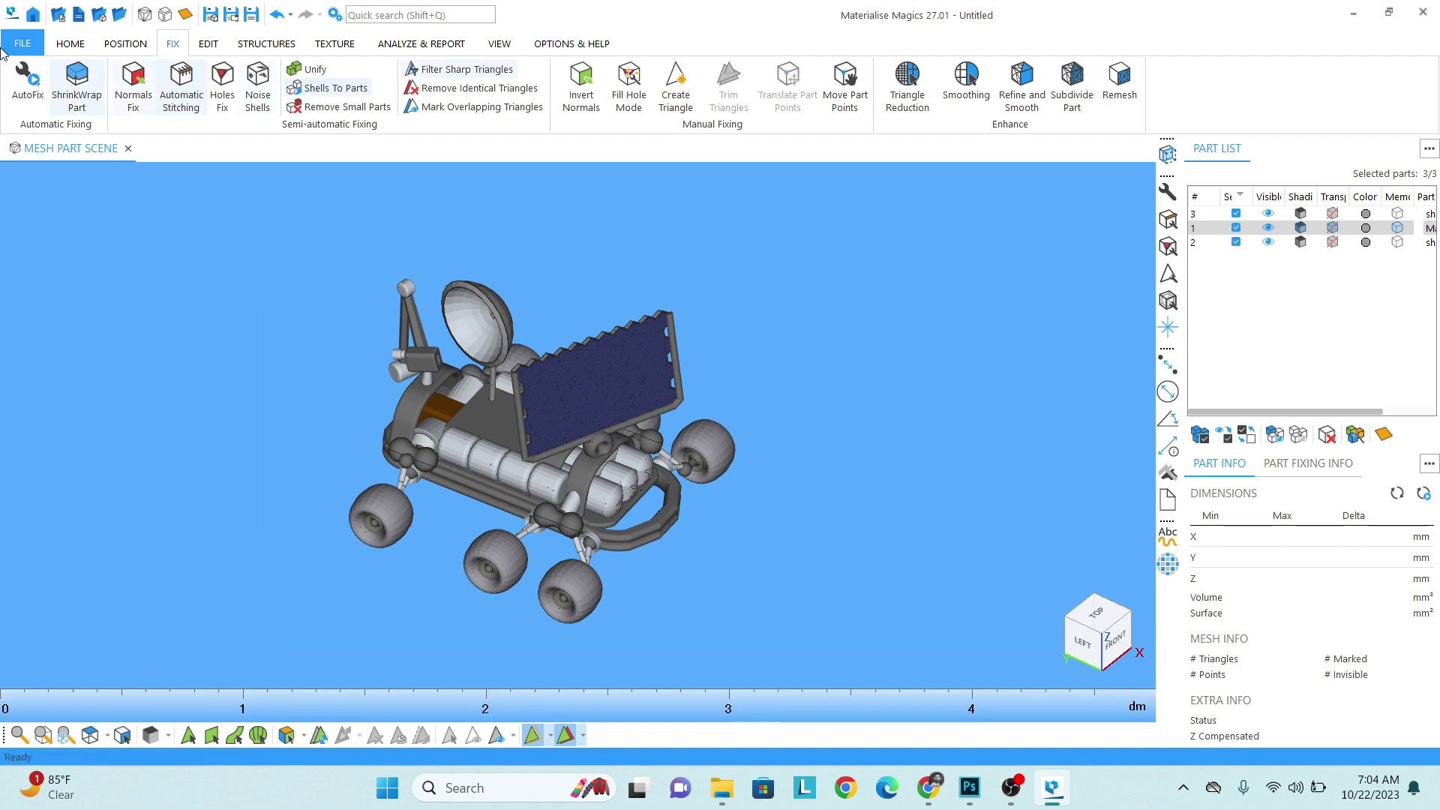
click(70, 44)
click(751, 84)
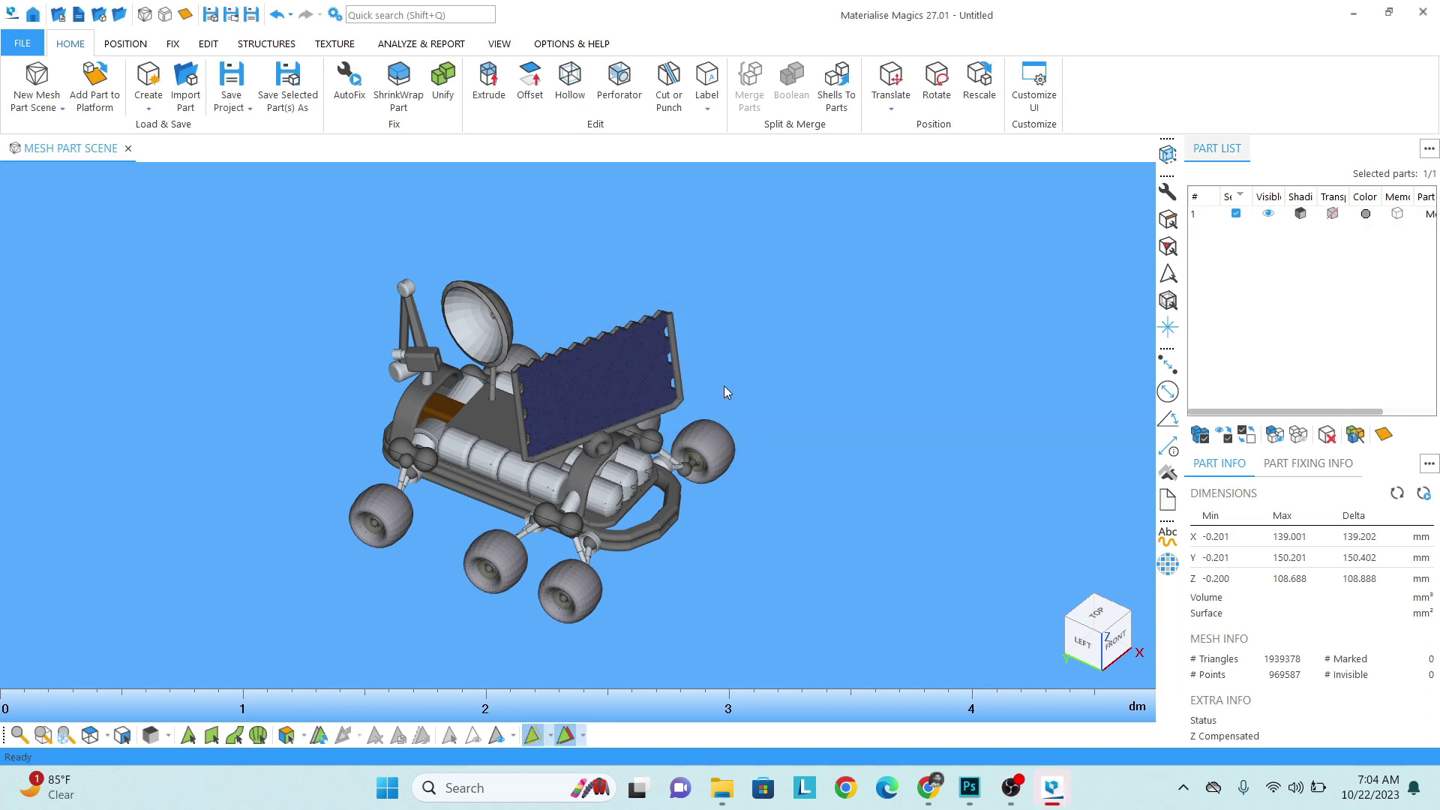
right_drag(498, 375, 503, 421)
middle_drag(503, 421, 516, 470)
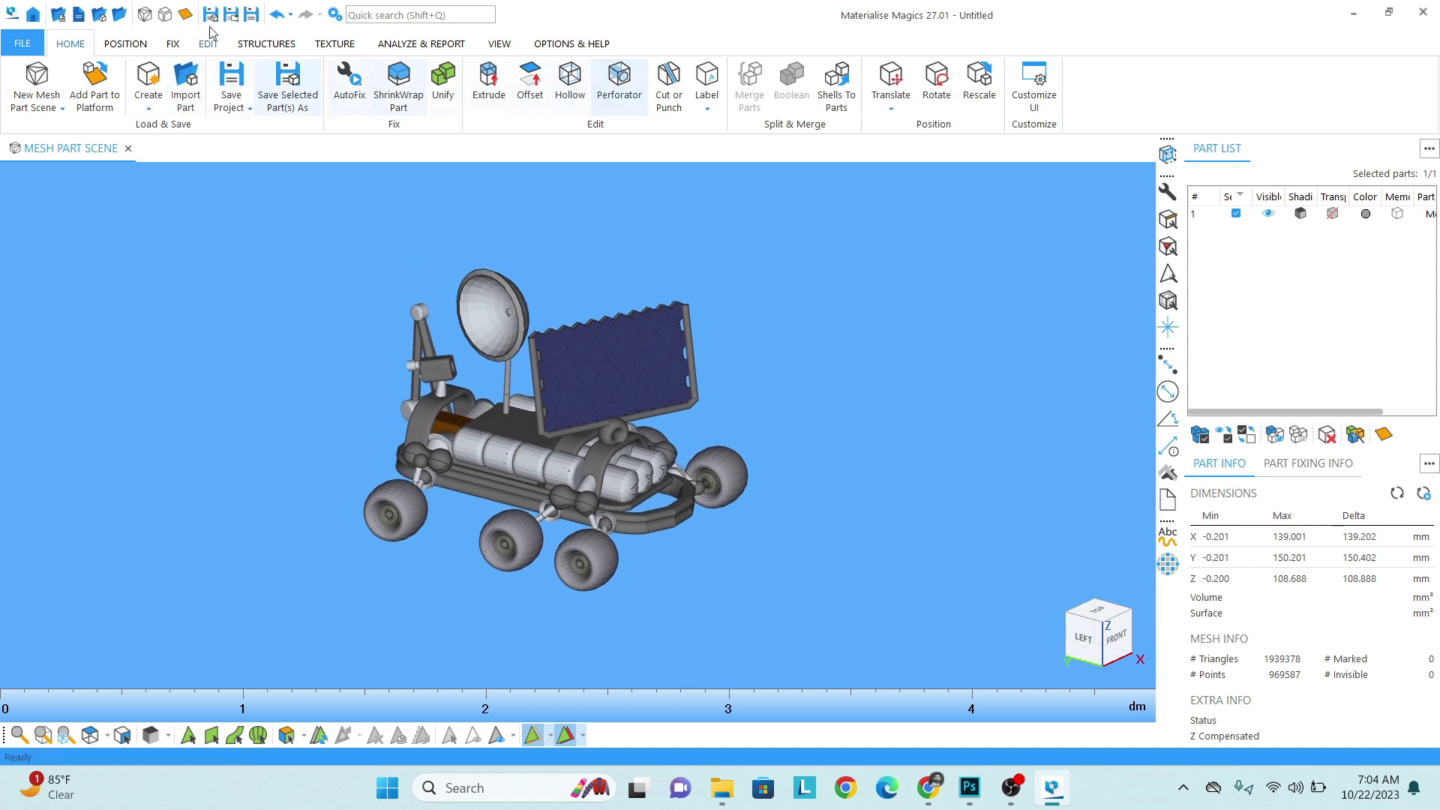
Step: Simplify the merged rover mesh to fewer triangles with the fixing tools and inspect the solar panel surface
click(172, 44)
click(48, 99)
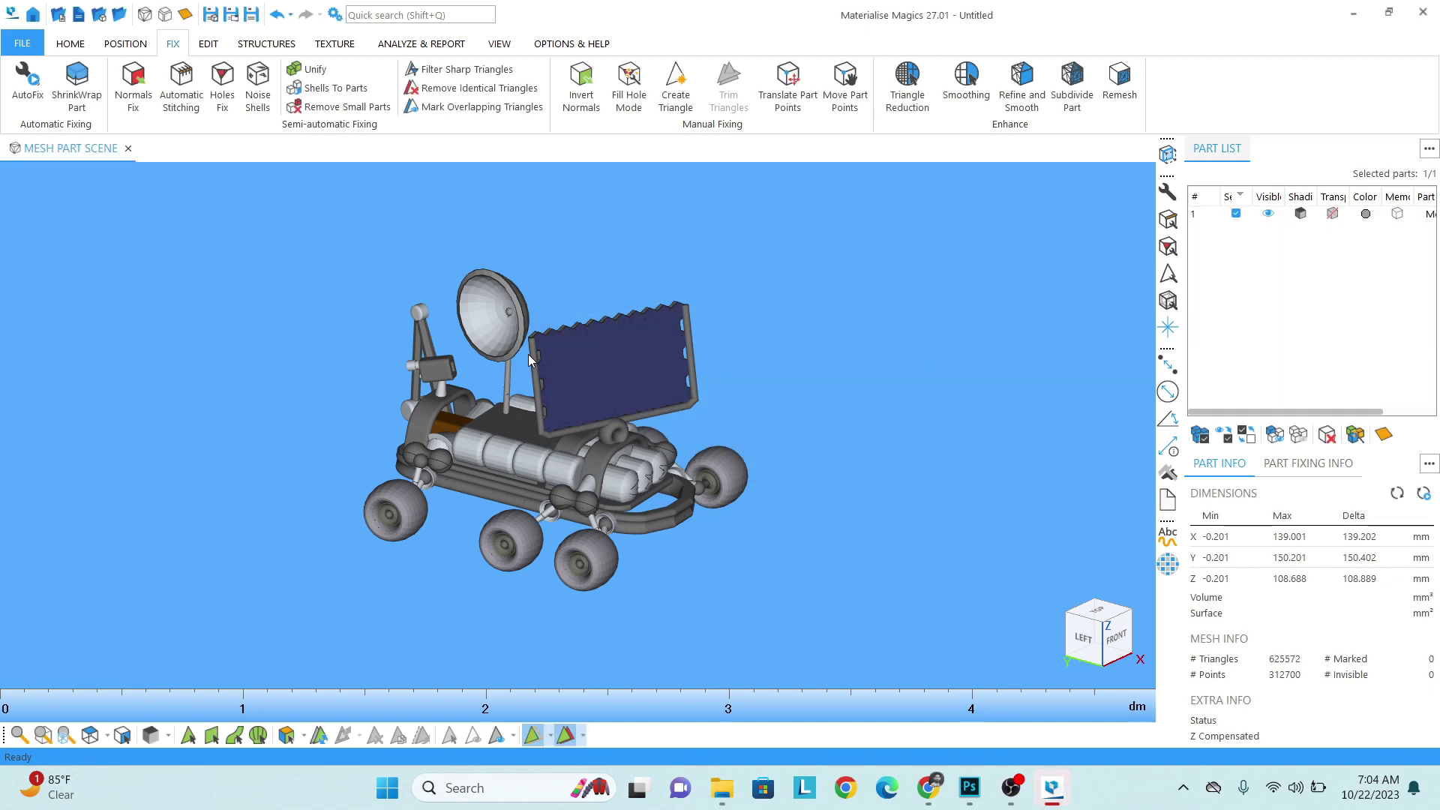
scroll(528, 357, up, 6)
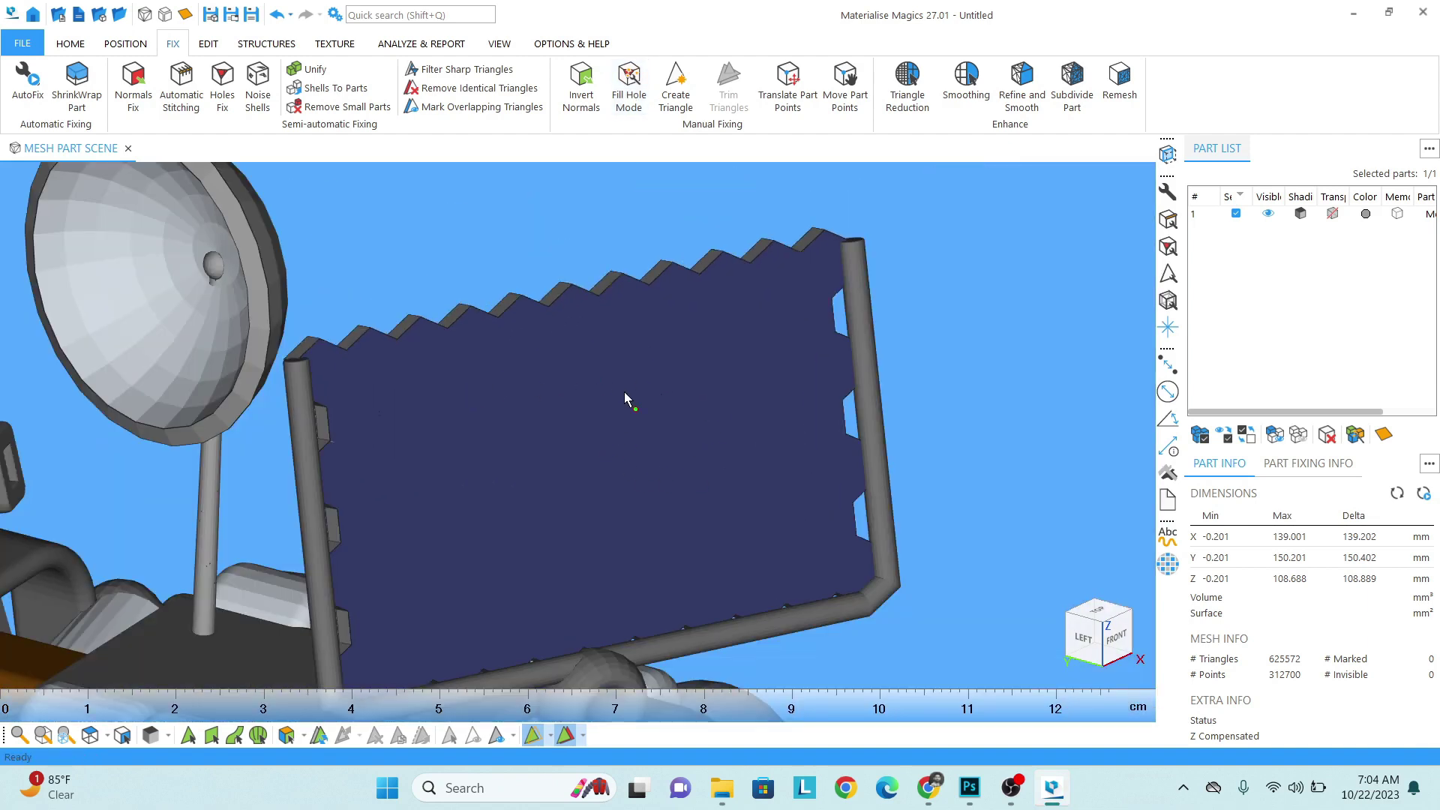
scroll(623, 391, down, 6)
right_drag(566, 402, 545, 422)
scroll(558, 447, up, 1)
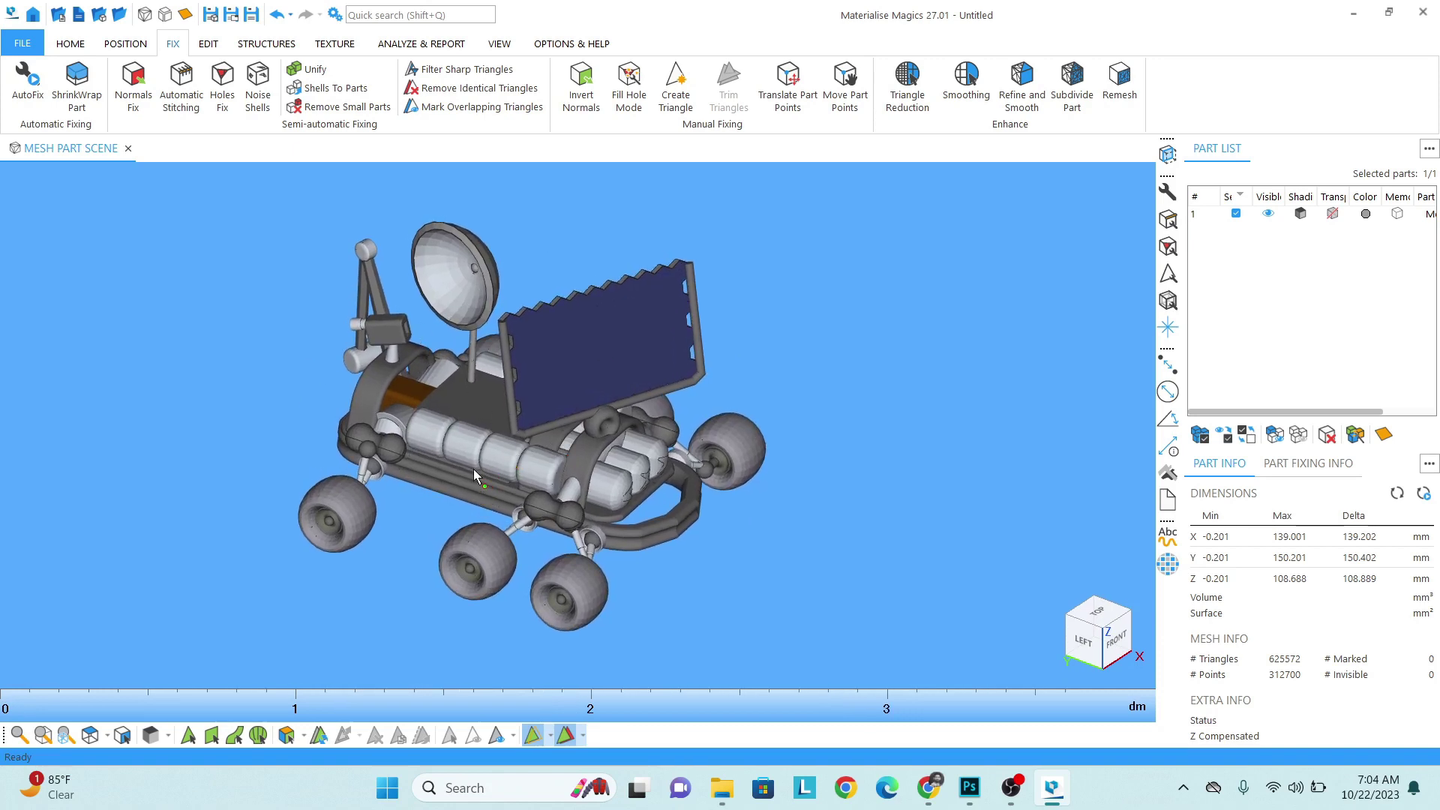
Step: Open the save dialog for the merged rover part from both available routes and cancel it without saving
right_click(493, 438)
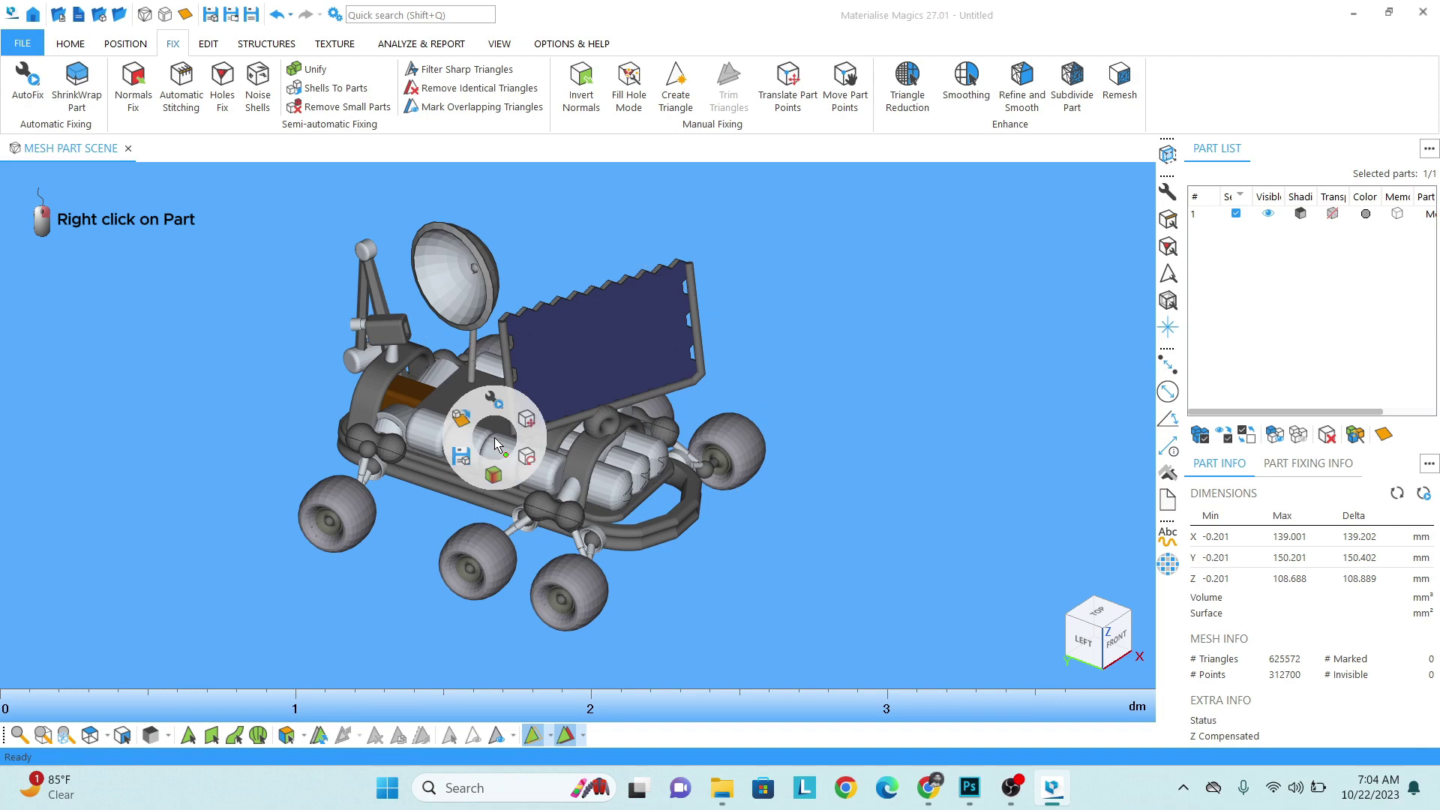
click(469, 457)
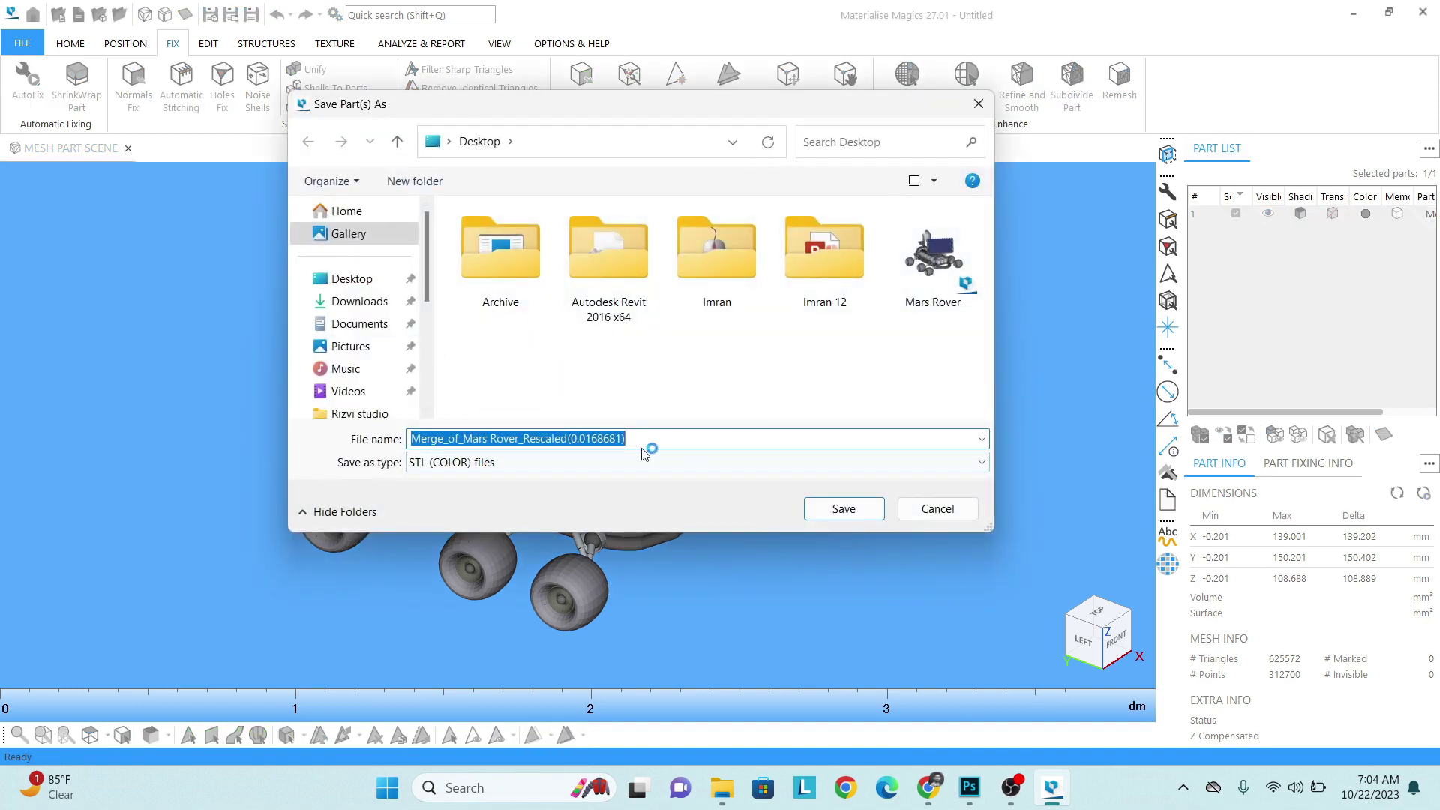
click(937, 509)
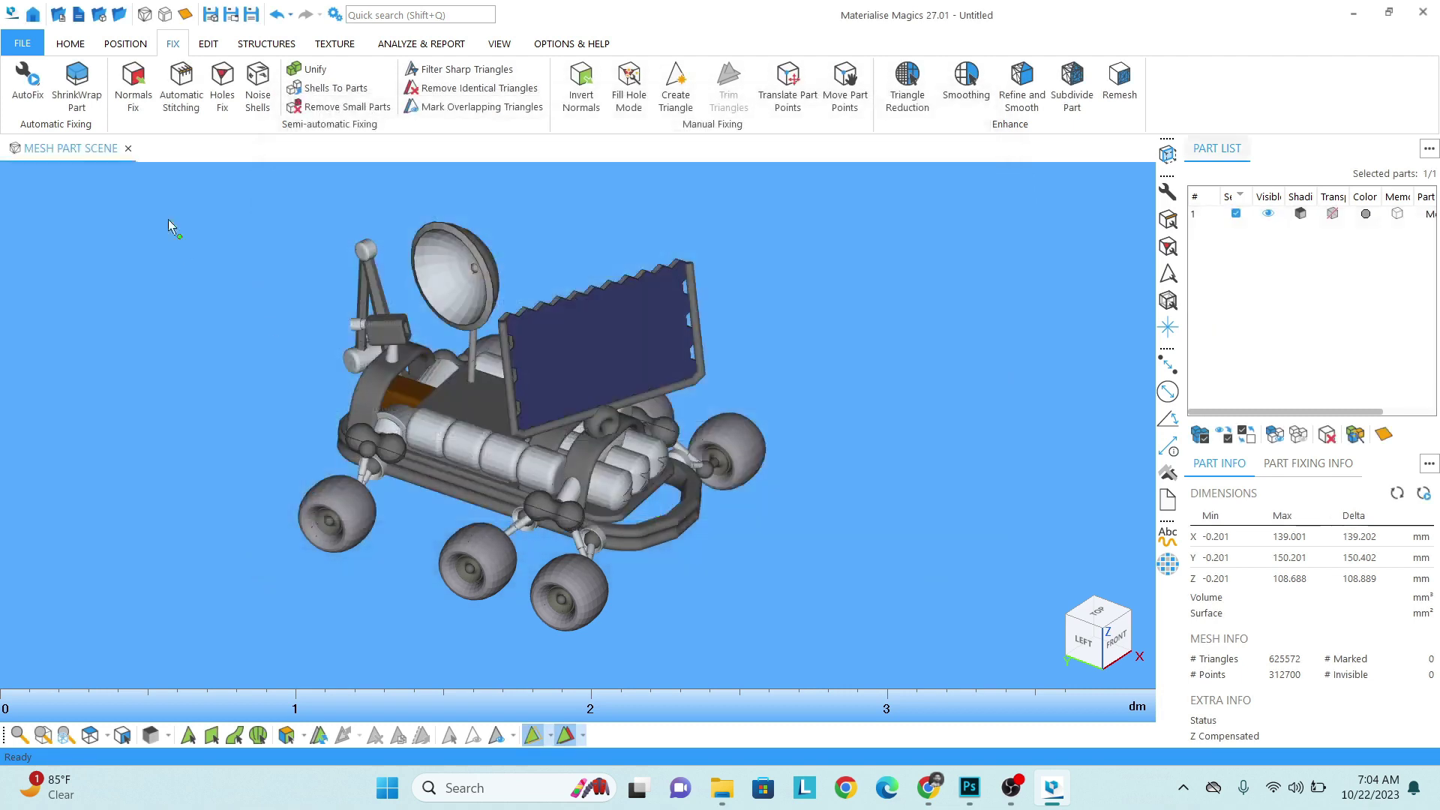
click(71, 44)
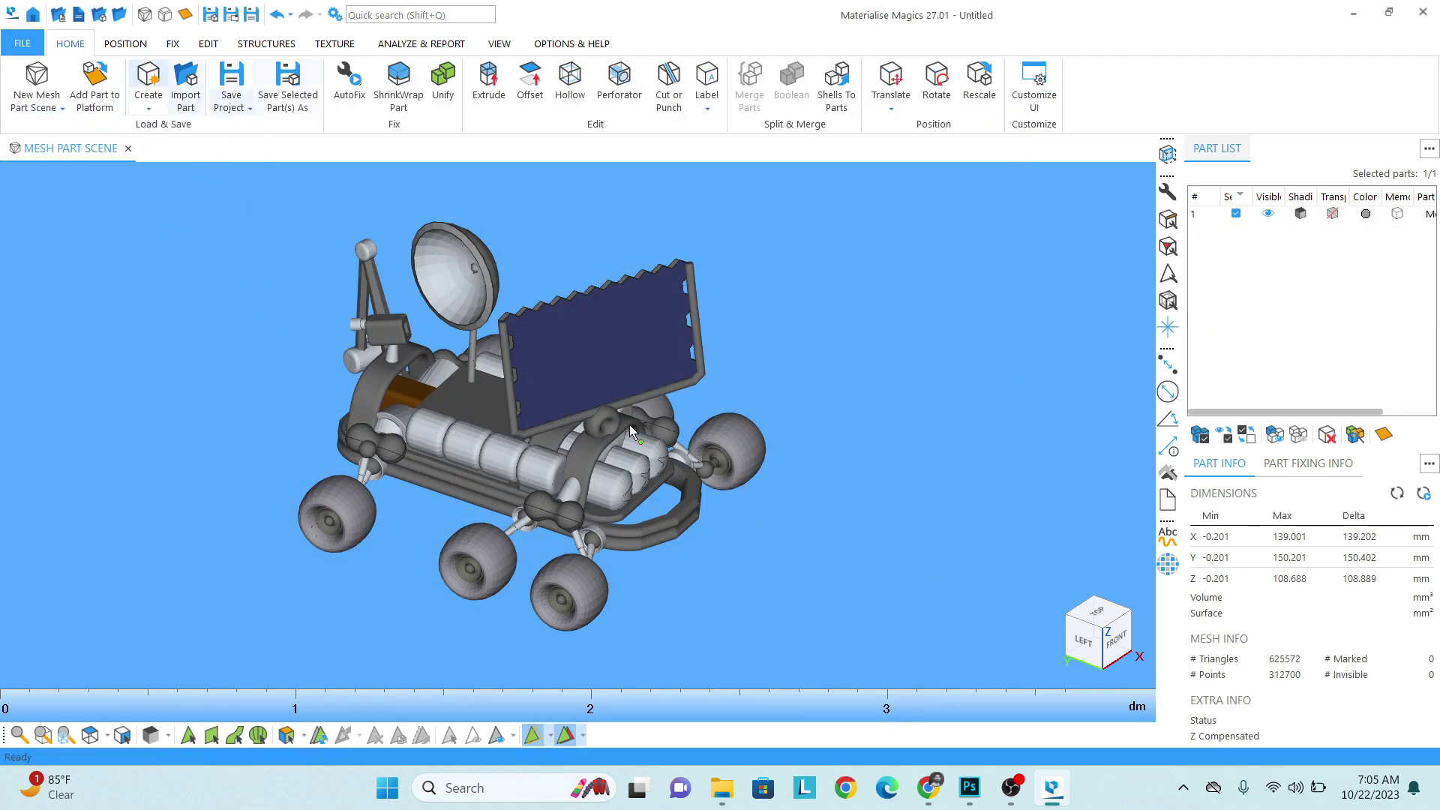
click(284, 84)
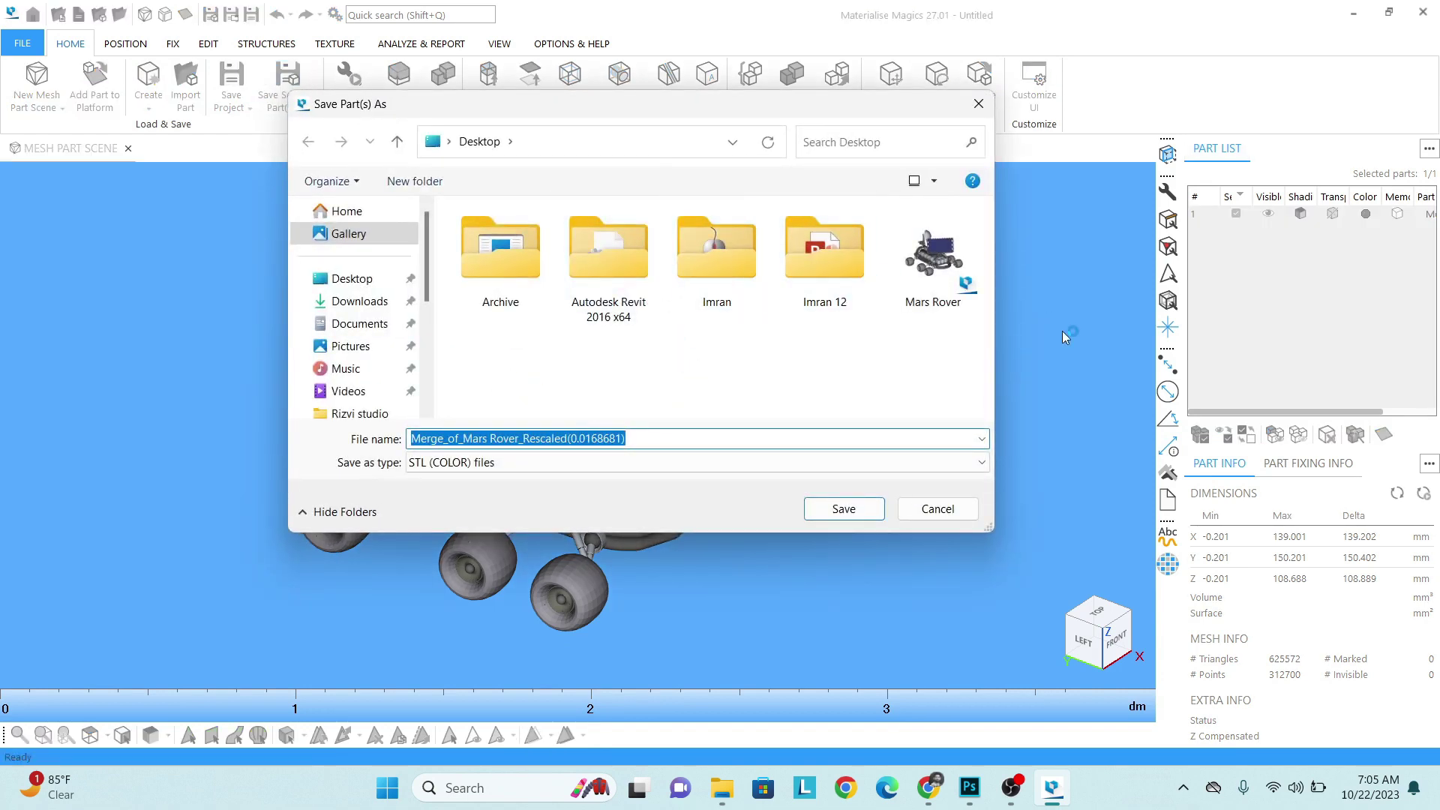
click(936, 509)
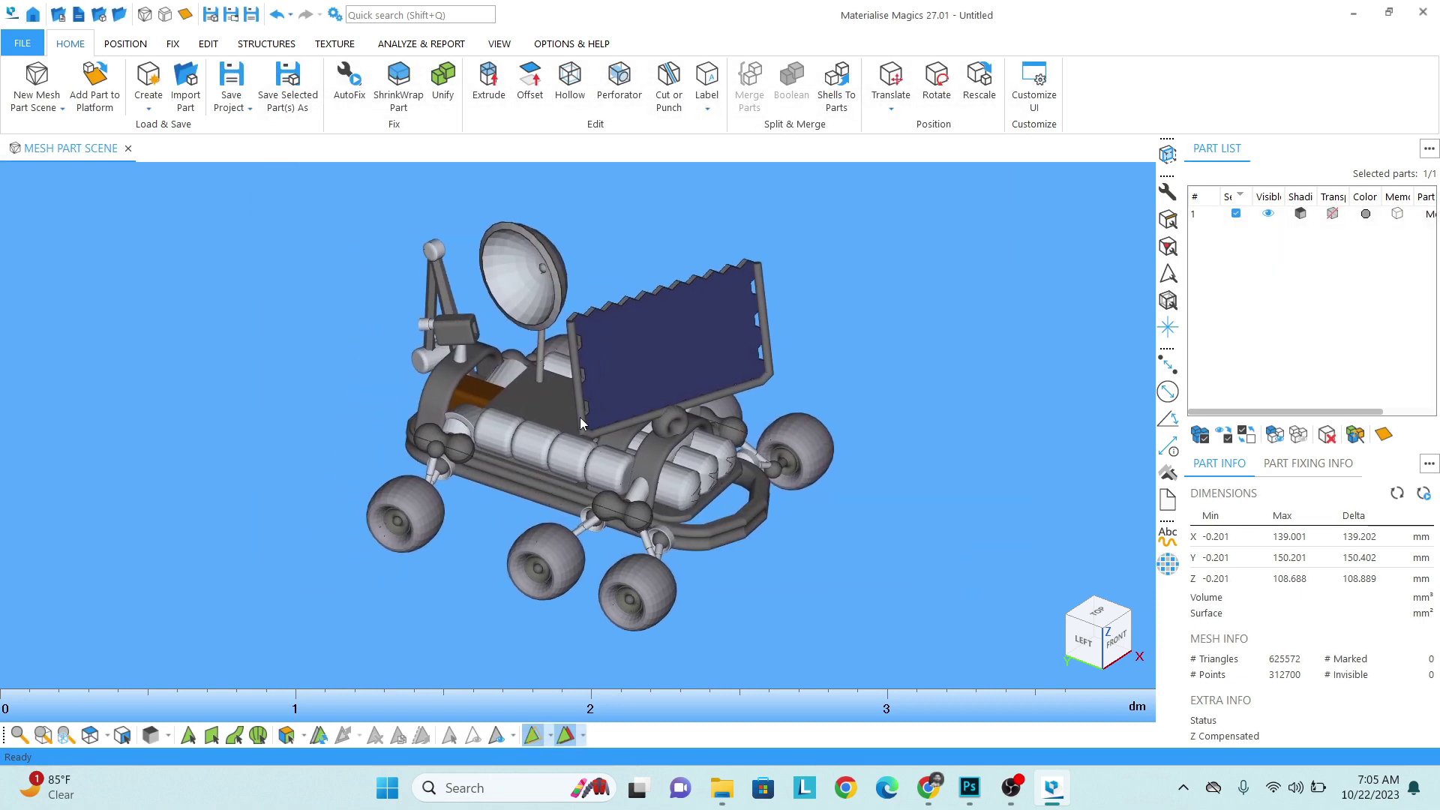
scroll(580, 417, down, 1)
middle_drag(570, 423, 519, 421)
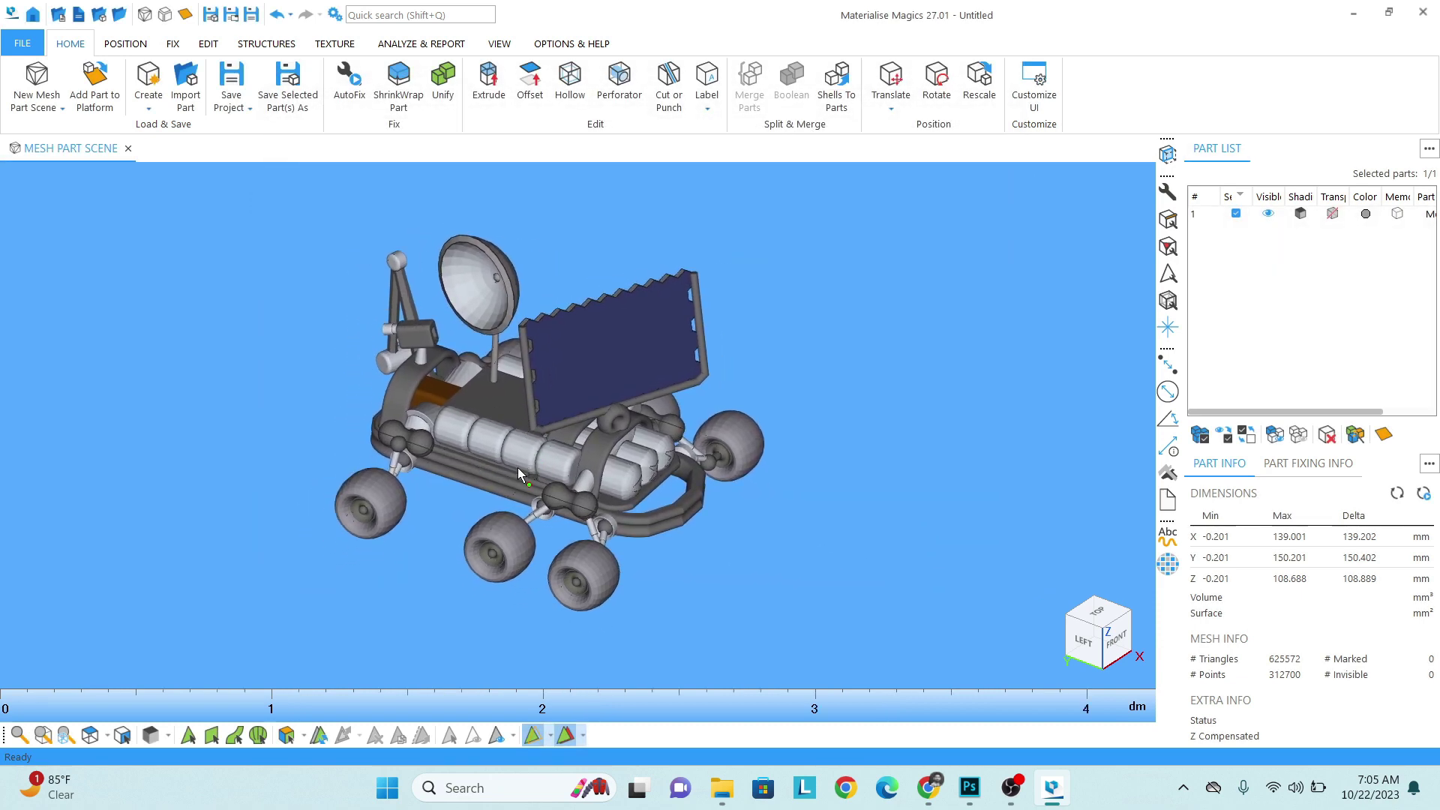